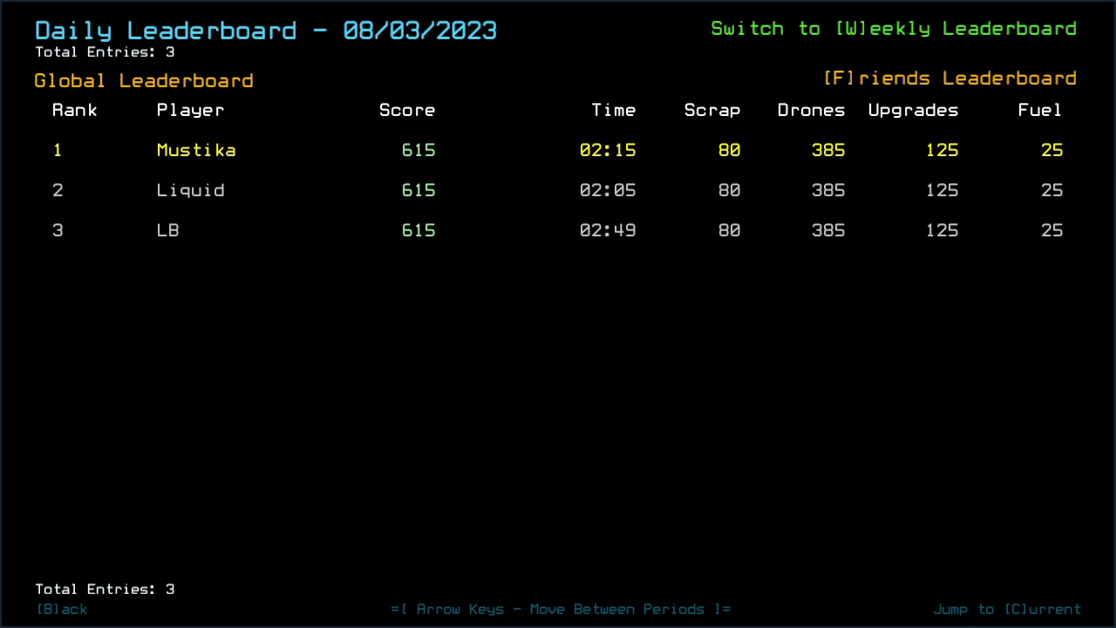
Leave the daily leaderboard of three tied 615-point entries for the Challenge Launcher
{"action": "key", "text": "b"}
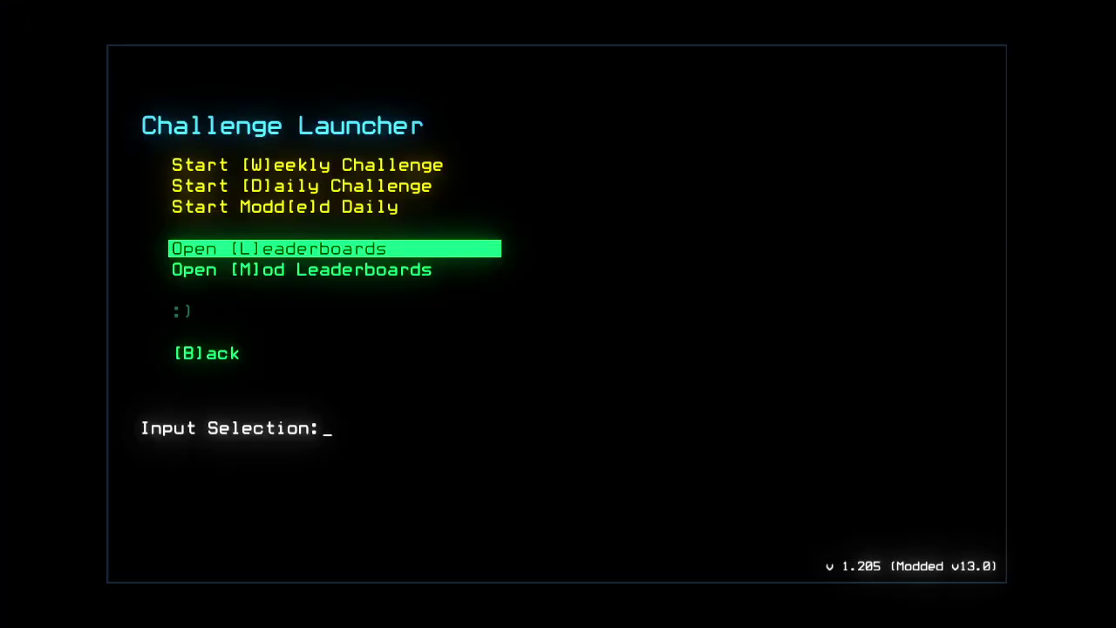
{"action": "key", "text": "m"}
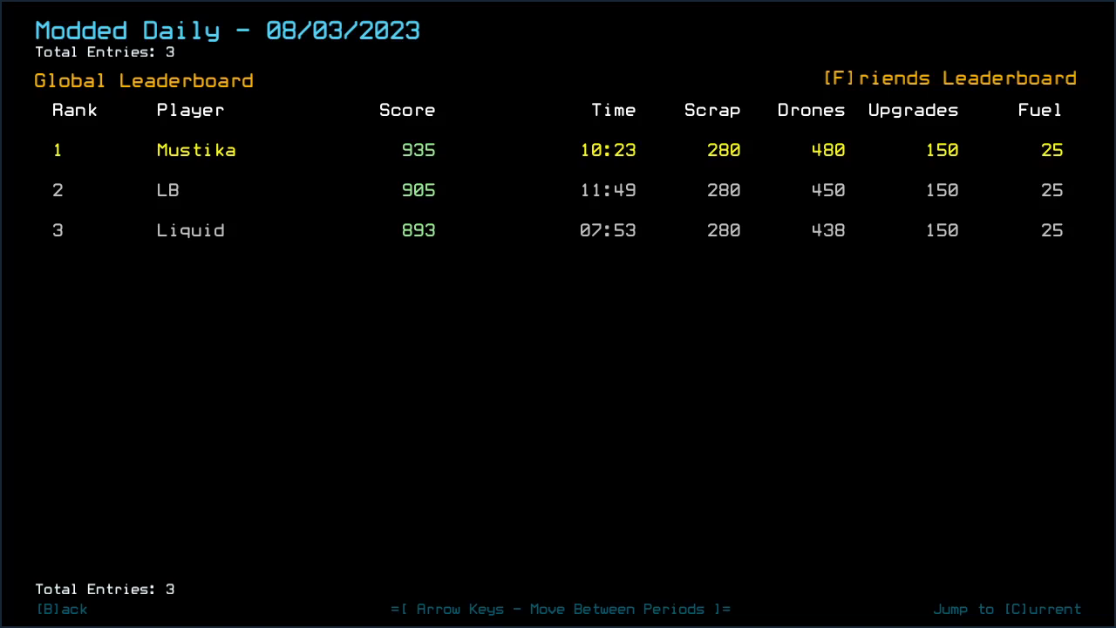
{"action": "key", "text": "b"}
{"action": "type", "text": "rea"}
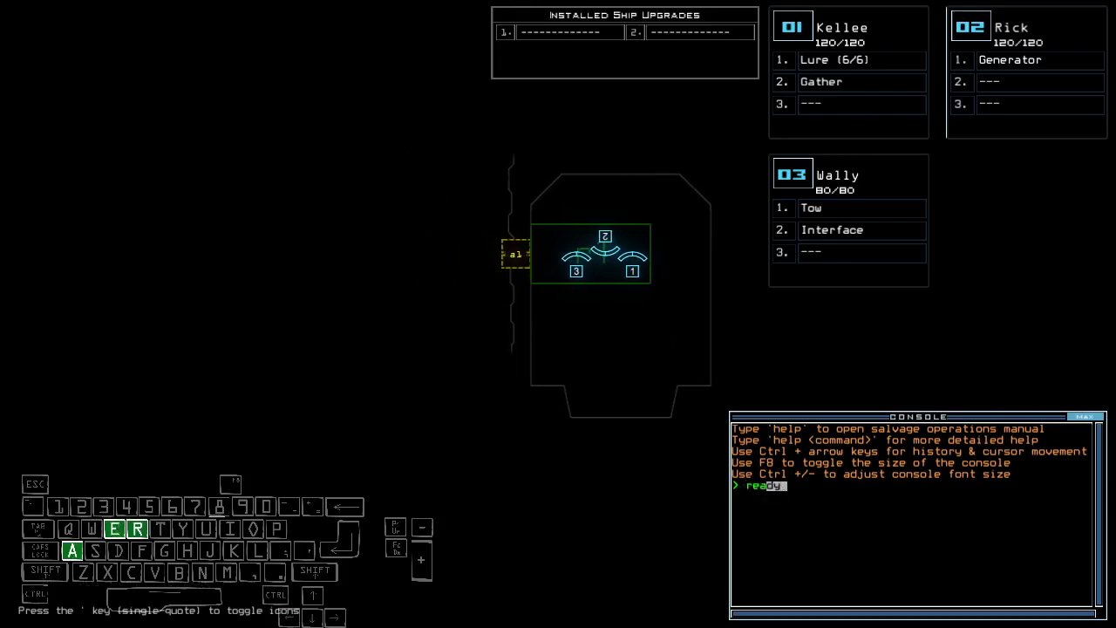
{"action": "type", "text": "status"}
Run the 'status' command to report the derelict ship's condition
{"action": "key", "text": "Return"}
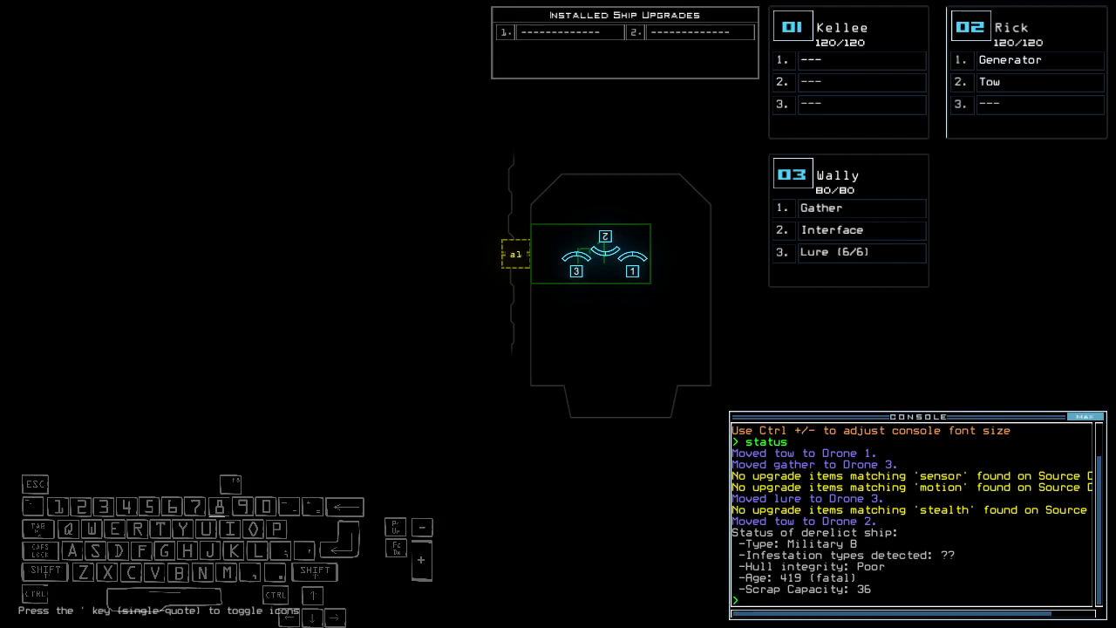
Check drone 2's and drone 1's cameras, then return to drone 3's view
{"action": "key", "text": "Up"}
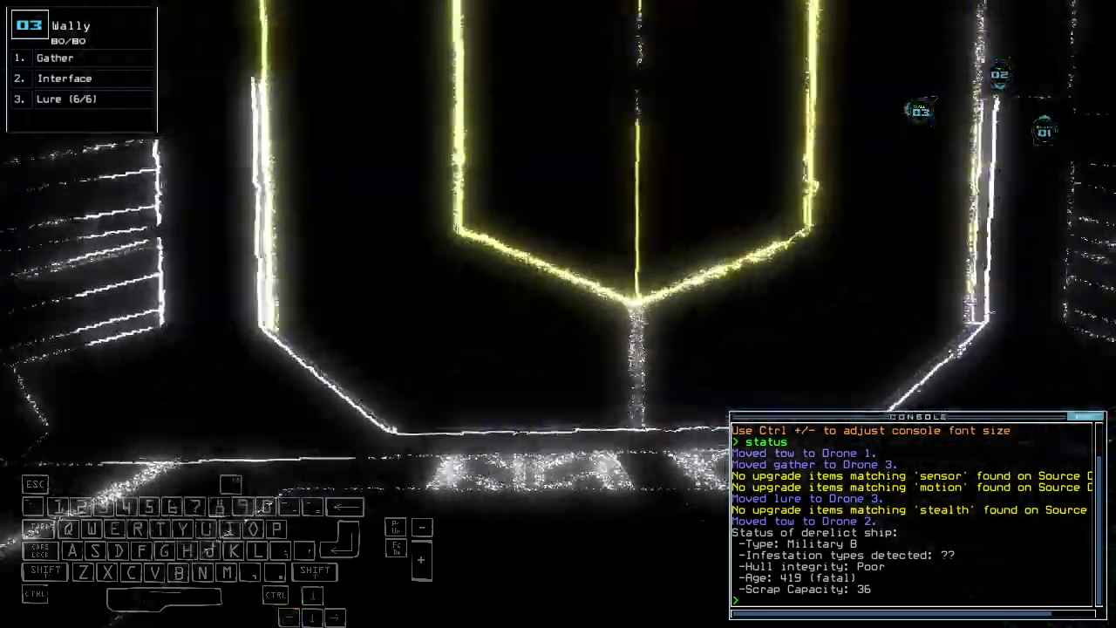
{"action": "key", "text": "2"}
{"action": "key", "text": "1"}
{"action": "key", "text": "3"}
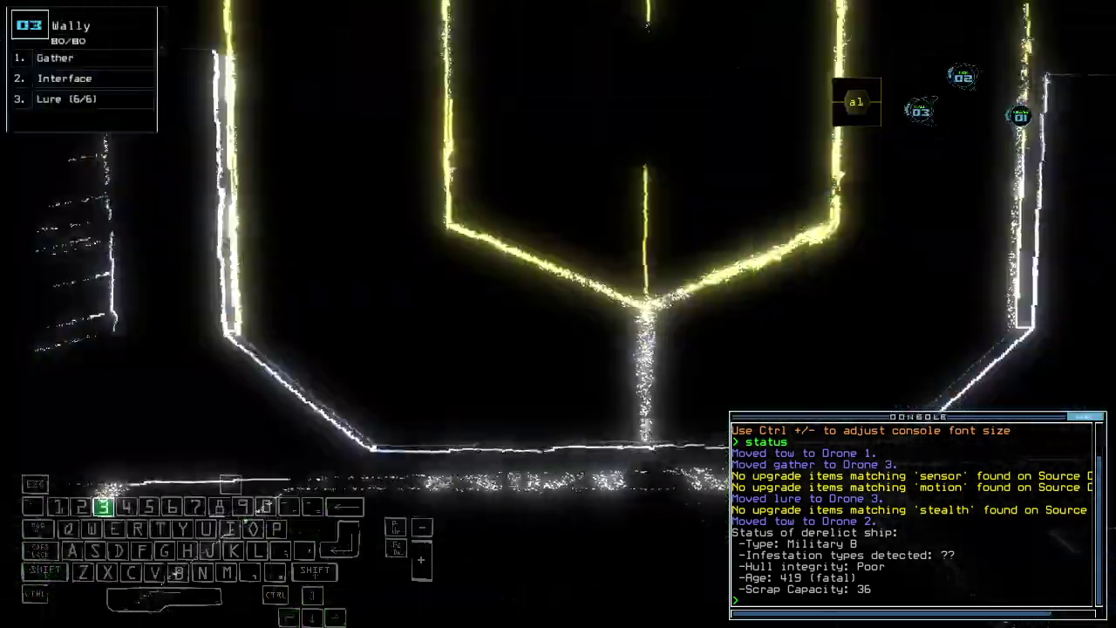
Drive drone 3 through the room deeper into the ship
{"action": "key", "text": "Right"}
{"action": "key", "text": "Up"}
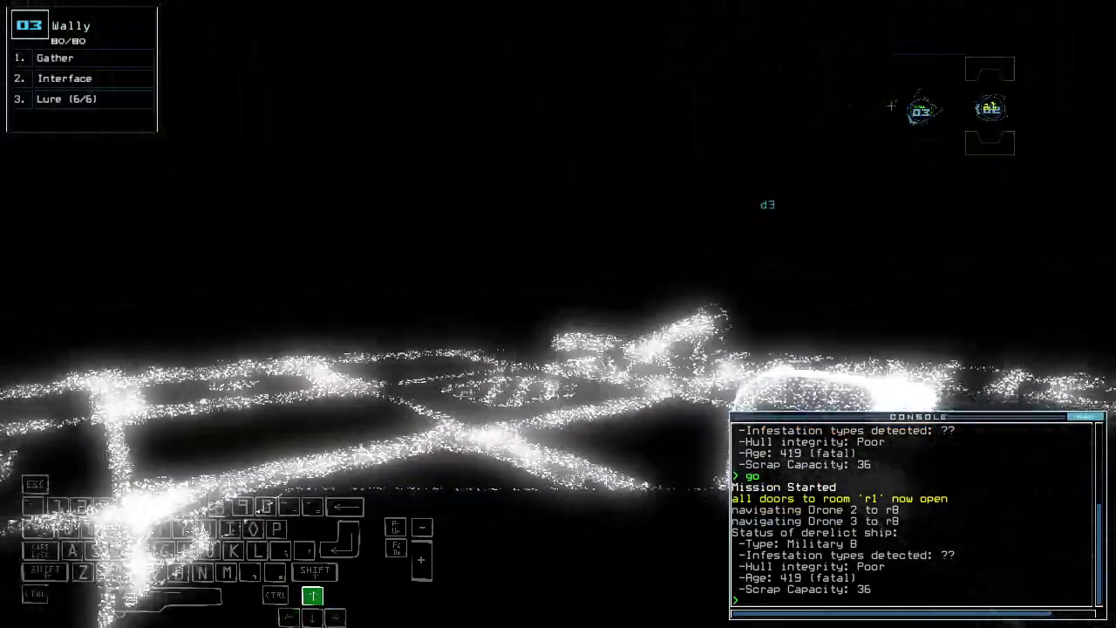
{"action": "key", "text": "Up"}
{"action": "key", "text": "Right"}
{"action": "key", "text": "Up"}
{"action": "key", "text": "Right"}
{"action": "key", "text": "Up"}
{"action": "key", "text": "Left"}
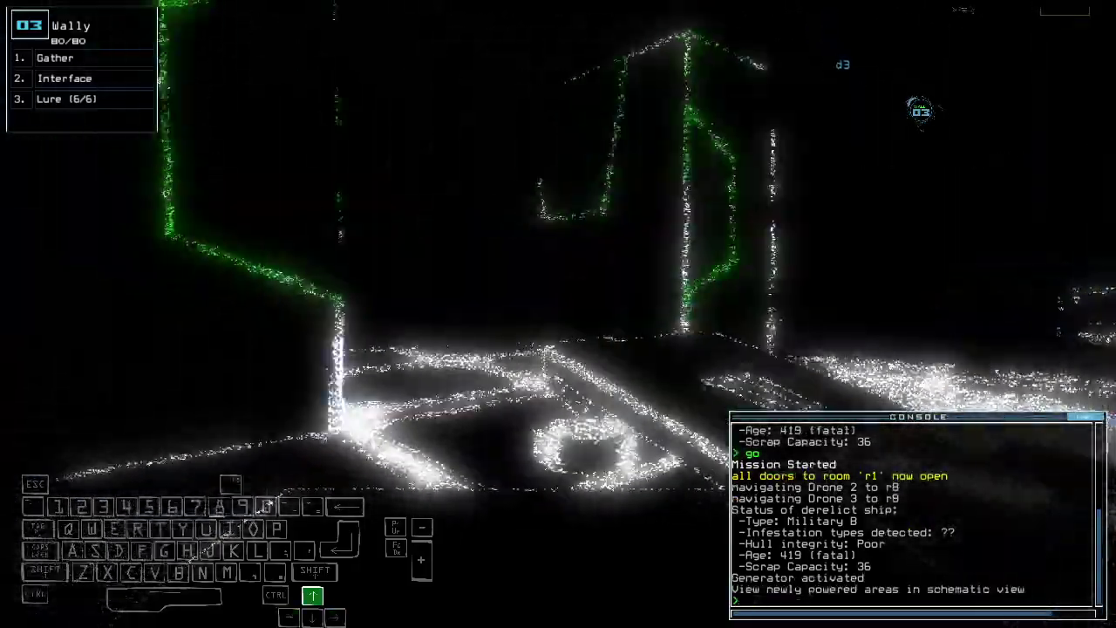
Open door d9 and gather the scrap beyond it with drone 3
{"action": "key", "text": "space"}
{"action": "type", "text": "d9"}
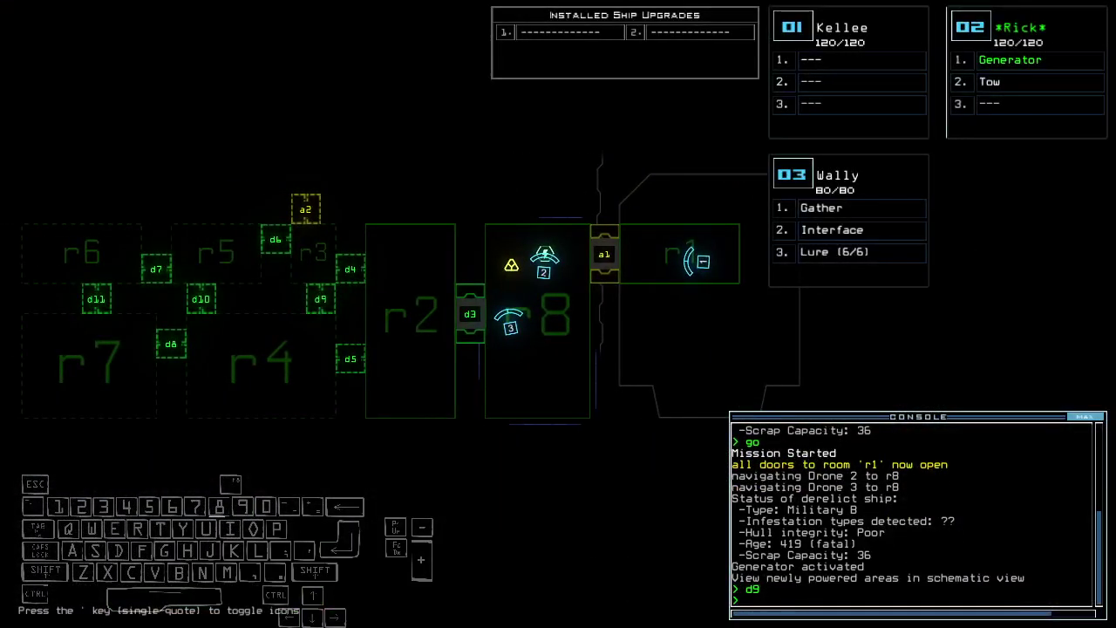
{"action": "key", "text": "Return"}
{"action": "key", "text": "Up"}
{"action": "key", "text": "Up"}
{"action": "type", "text": "g"}
{"action": "key", "text": "Return"}
Gather another scrap pile, then toggle the room defenses on and off
{"action": "key", "text": "Right"}
{"action": "key", "text": "Up"}
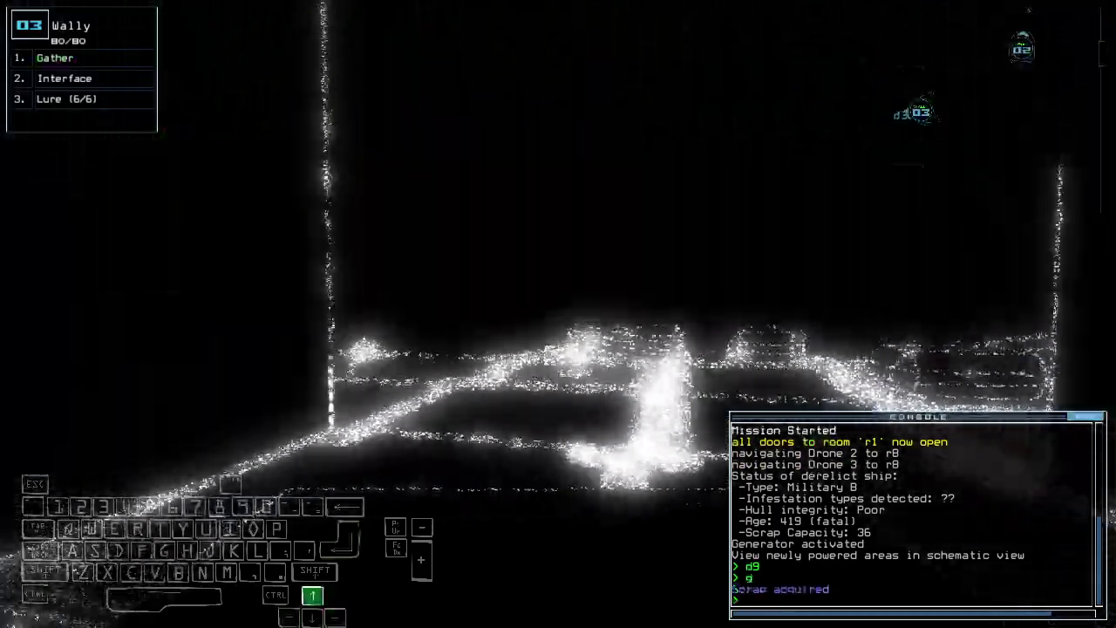
{"action": "key", "text": "Up"}
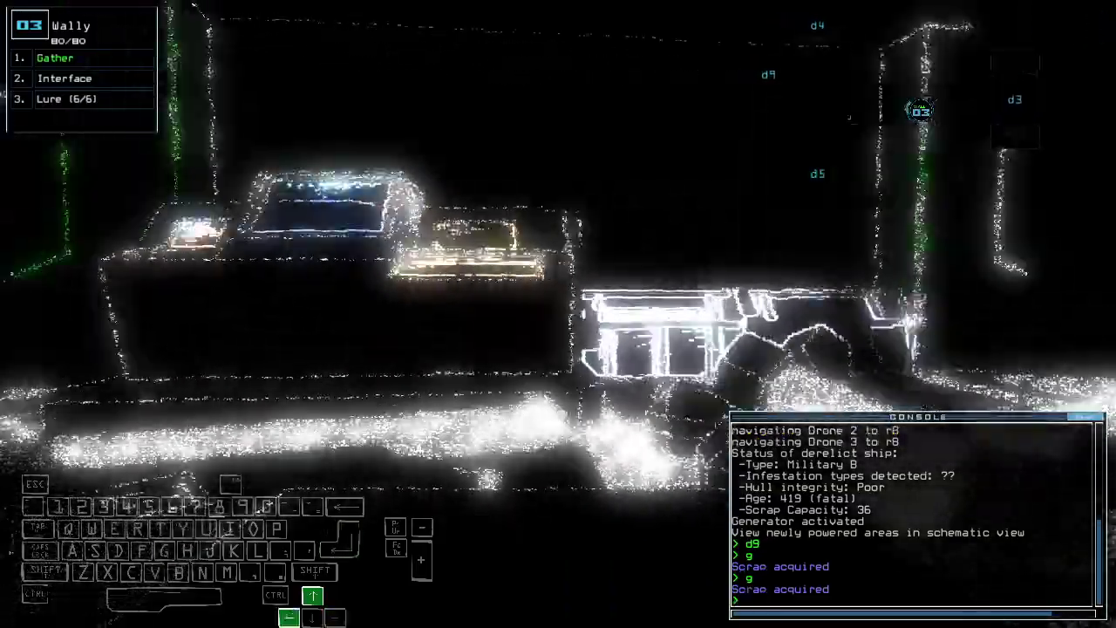
{"action": "type", "text": "g"}
{"action": "key", "text": "Return"}
{"action": "type", "text": "df"}
{"action": "key", "text": "Return"}
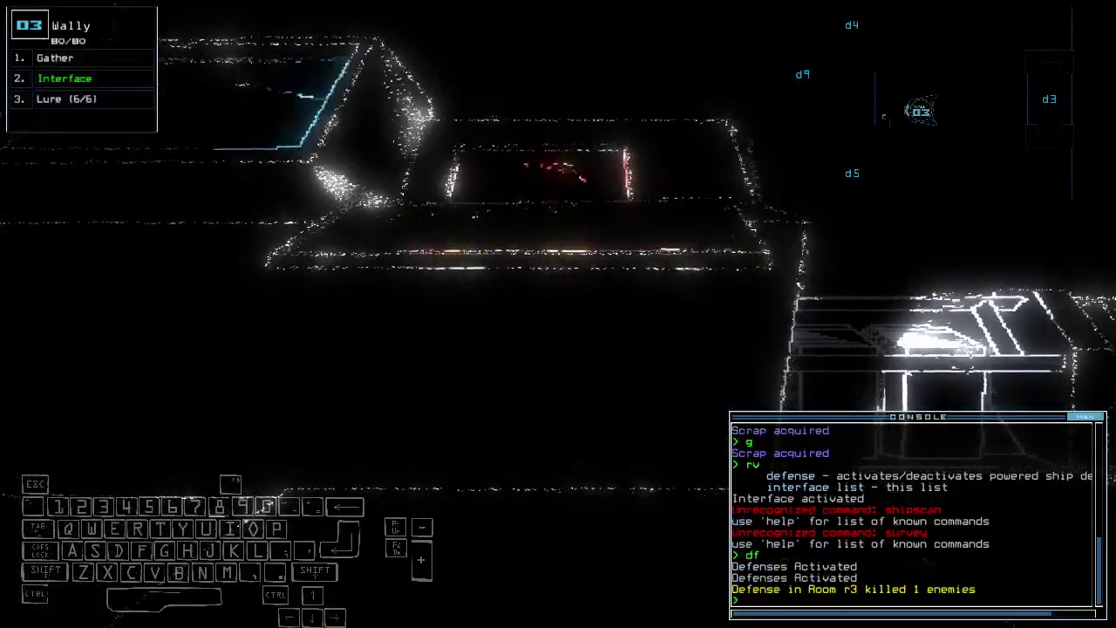
{"action": "type", "text": "df"}
{"action": "key", "text": "Return"}
Use room r3's ship interface, gather its scrap, and open door d3
{"action": "key", "text": "Up"}
{"action": "type", "text": "f r3"}
{"action": "key", "text": "Return"}
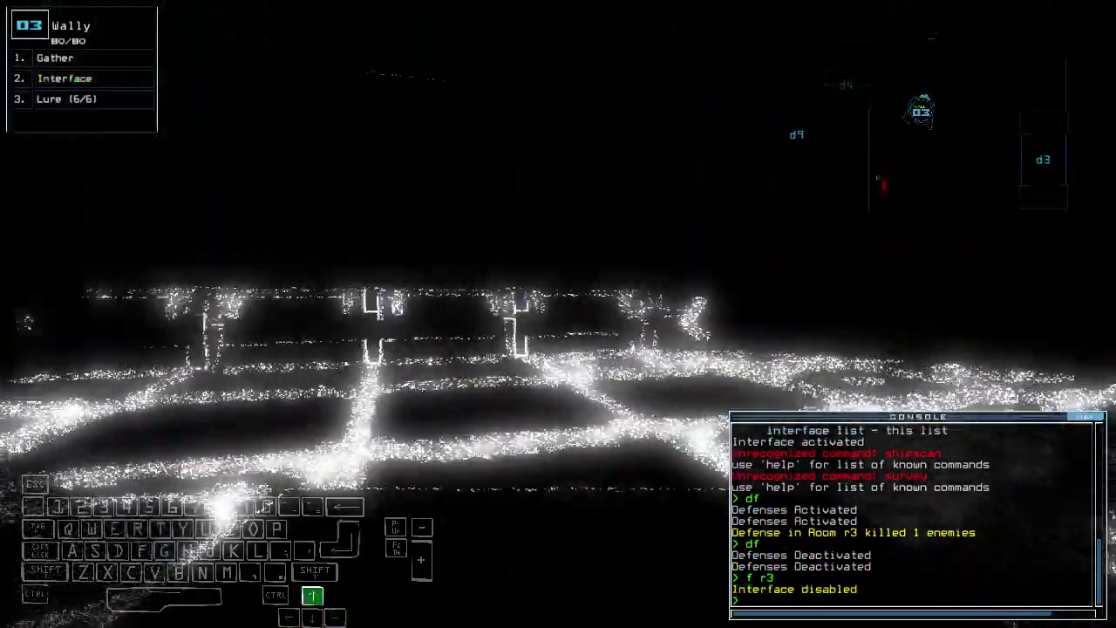
{"action": "key", "text": "Up"}
{"action": "type", "text": "gg"}
{"action": "key", "text": "Return"}
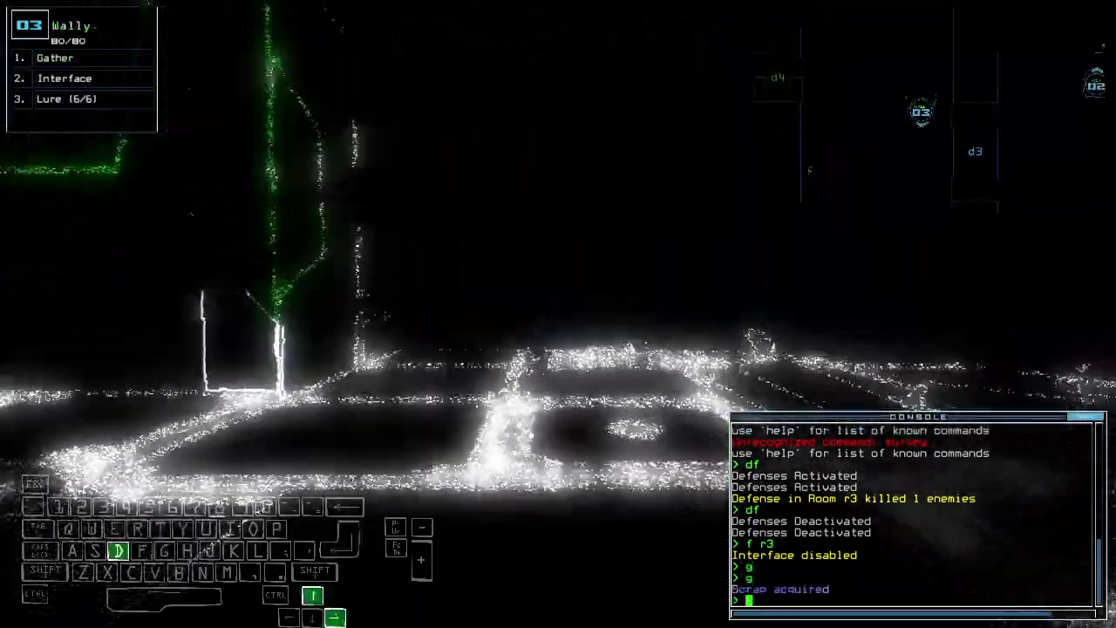
{"action": "type", "text": "d3"}
{"action": "key", "text": "Return"}
{"action": "key", "text": "Up"}
Open door d4, drive drone 3 into the next room and drop a lure
{"action": "key", "text": "space"}
{"action": "key", "text": "space"}
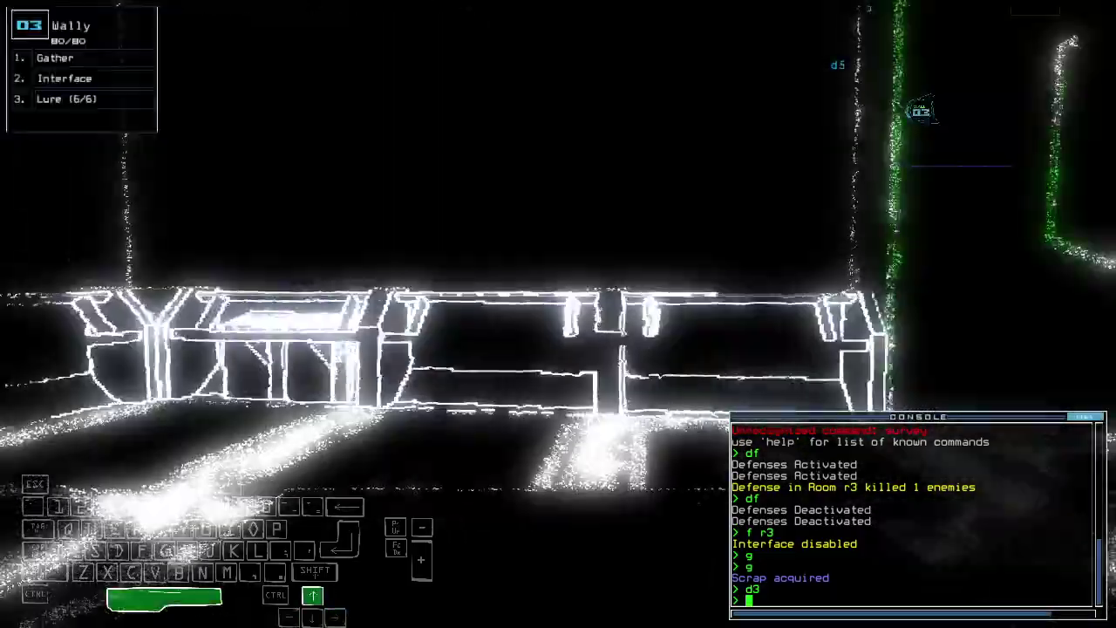
{"action": "key", "text": "Up"}
{"action": "key", "text": "Up"}
{"action": "type", "text": "d4"}
{"action": "key", "text": "Return"}
{"action": "key", "text": "Left"}
{"action": "key", "text": "Up"}
{"action": "key", "text": "Left"}
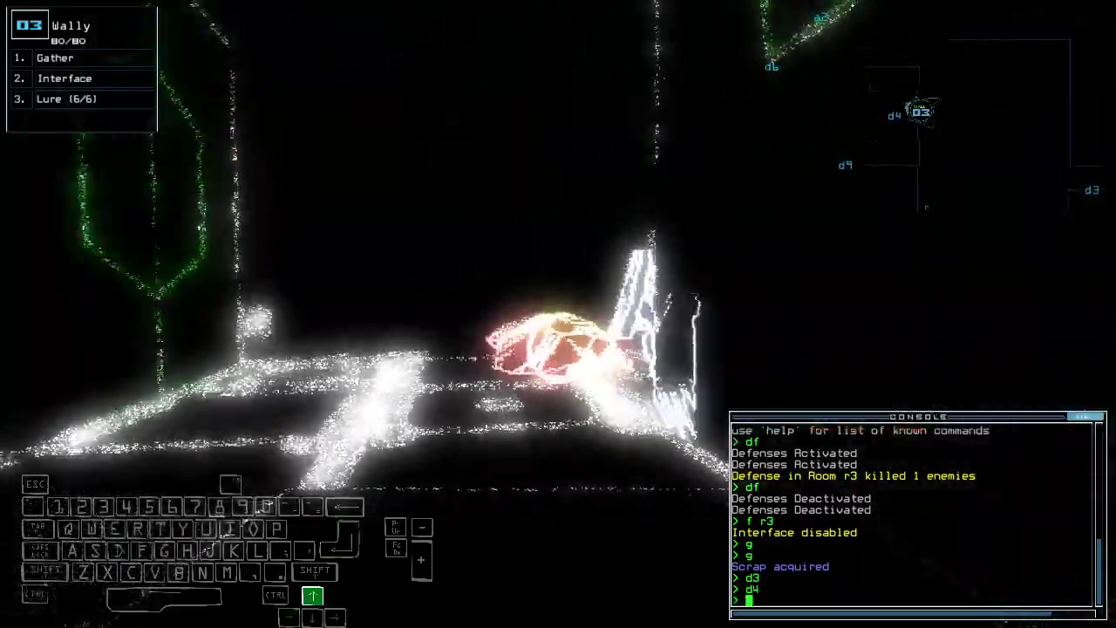
{"action": "type", "text": "l"}
{"action": "key", "text": "Return"}
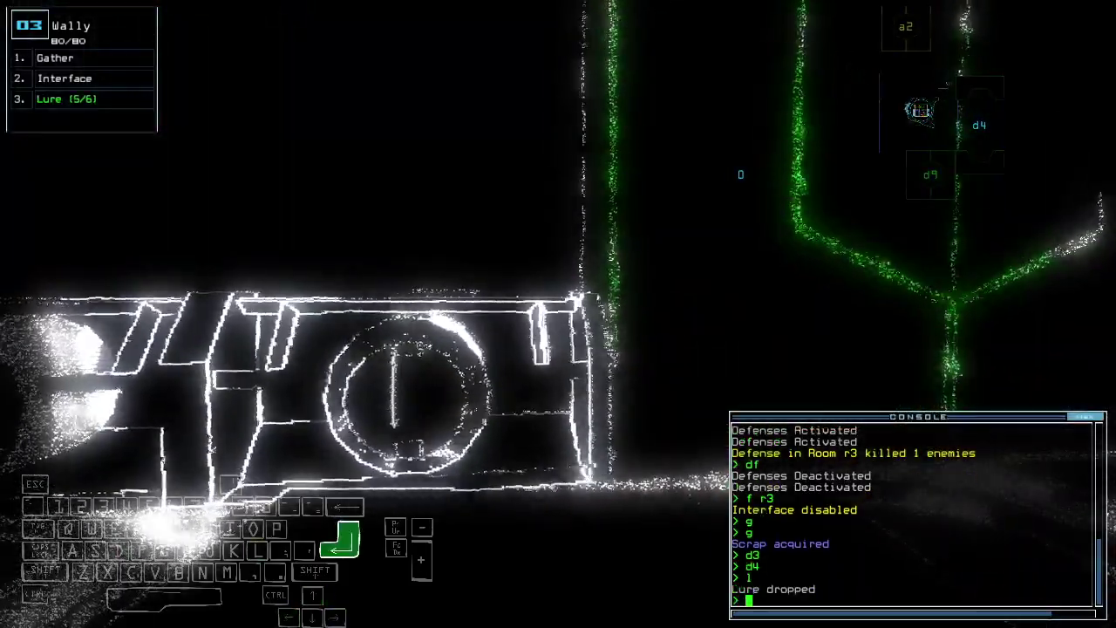
Open door d6 and back drone 3 up to pick up the dropped lure
{"action": "key", "text": "space"}
{"action": "key", "text": "space"}
{"action": "type", "text": "d5"}
{"action": "key", "text": "Return"}
{"action": "key", "text": "Up"}
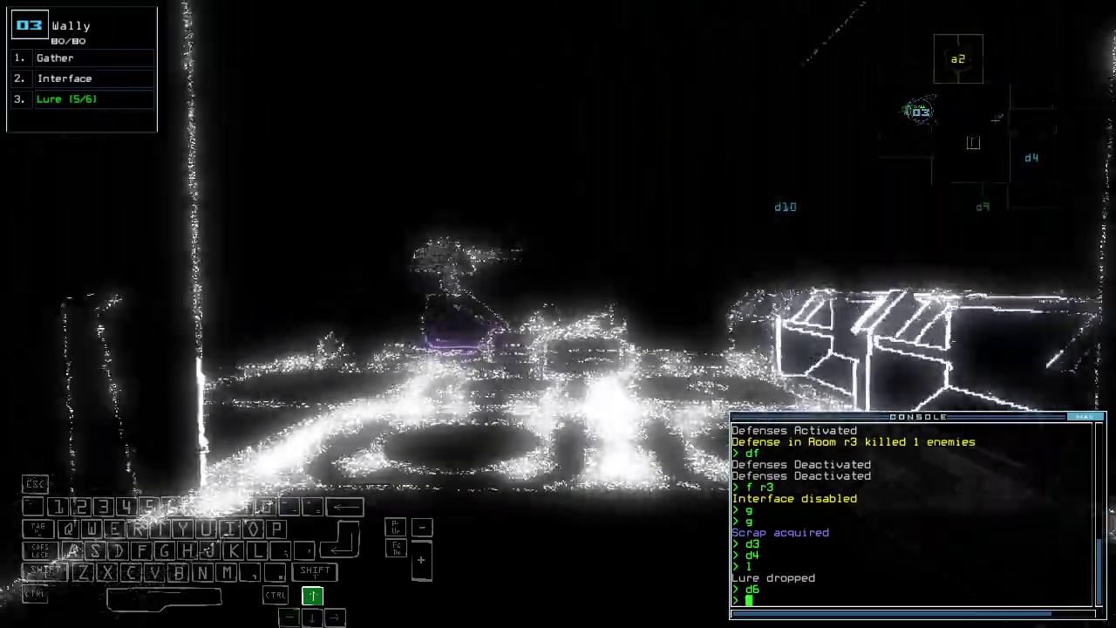
{"action": "key", "text": "Down"}
{"action": "key", "text": "Left"}
{"action": "type", "text": "pickup"}
{"action": "key", "text": "Return"}
{"action": "key", "text": "Down"}
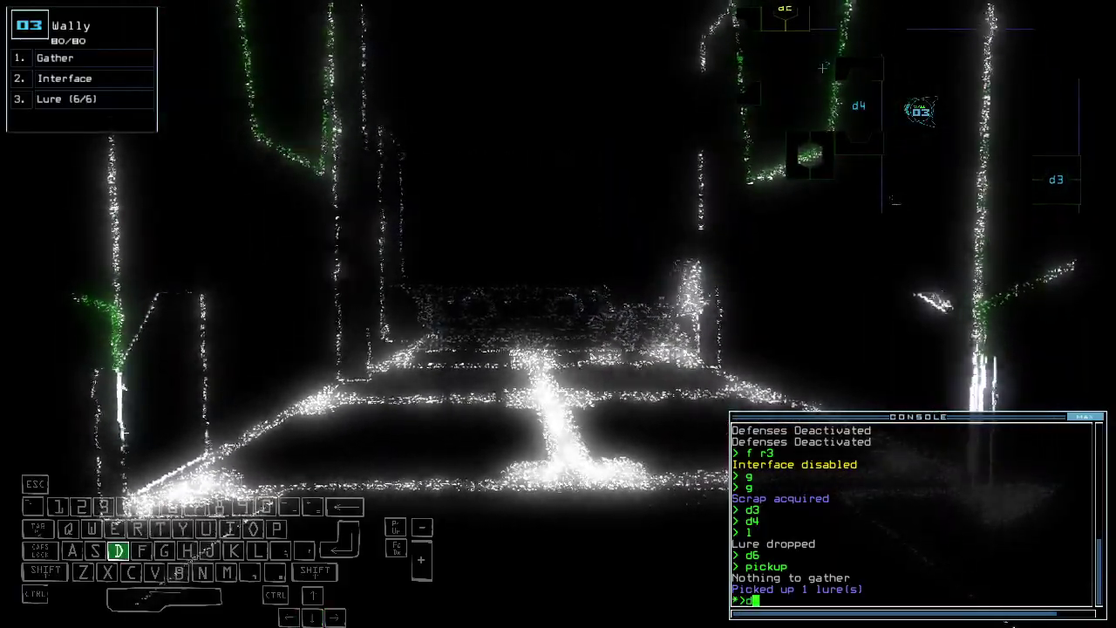
{"action": "type", "text": "dct"}
Kill the enemy with the room's defense interface, then turn the defenses off
{"action": "key", "text": "Return"}
{"action": "key", "text": "Down"}
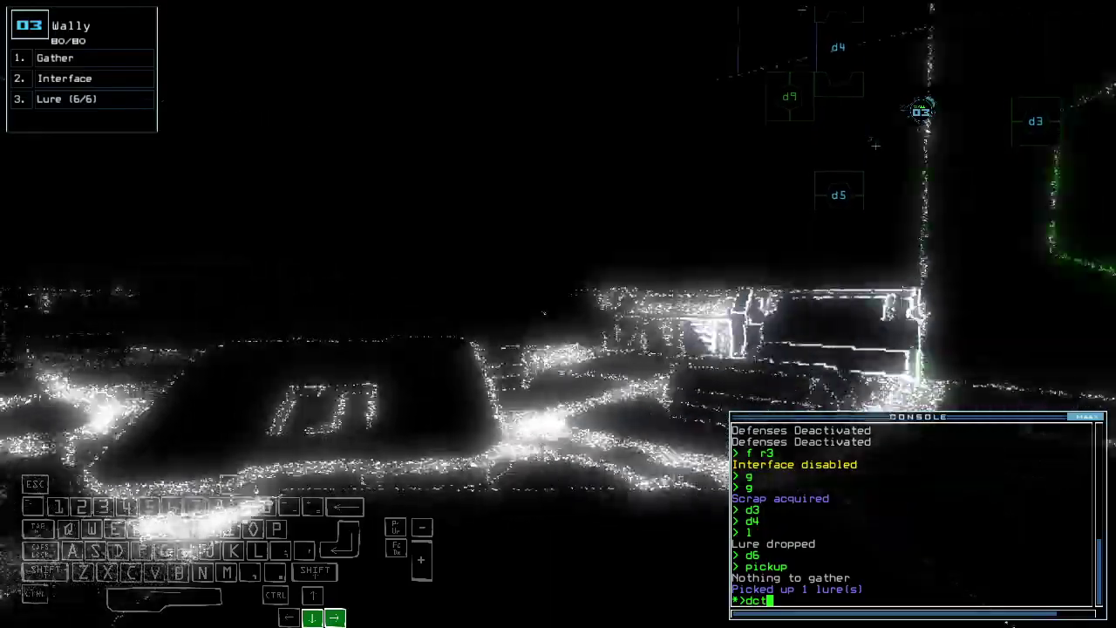
{"action": "key", "text": "Return"}
{"action": "type", "text": "df"}
{"action": "key", "text": "Return"}
{"action": "key", "text": "Up"}
Gather the room's scrap piles with drone 3 and drop a lure
{"action": "key", "text": "Up"}
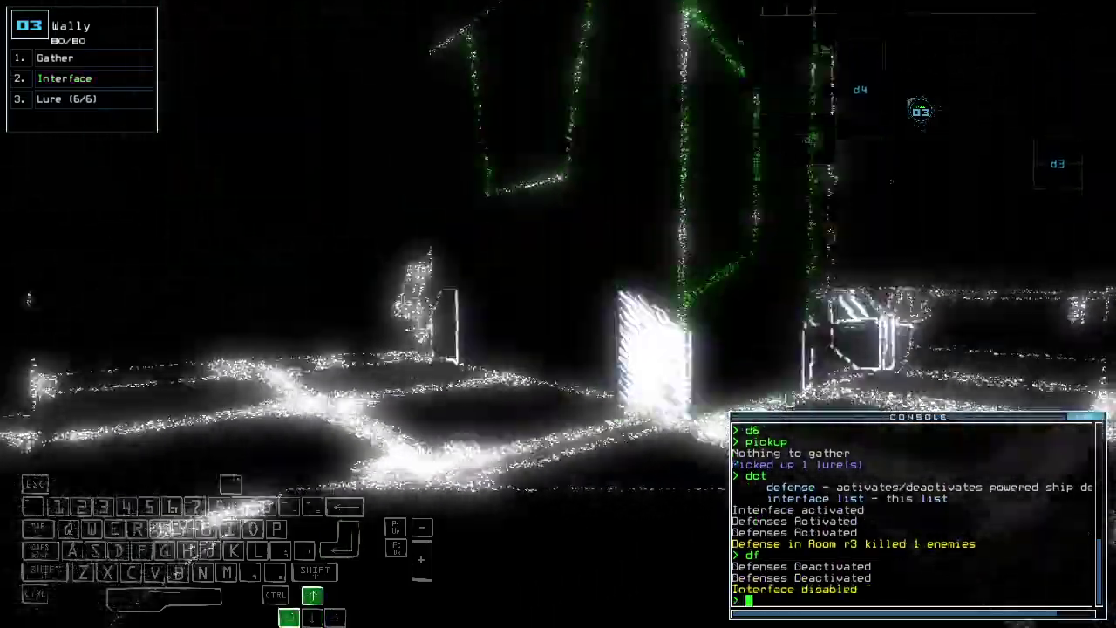
{"action": "key", "text": "Up"}
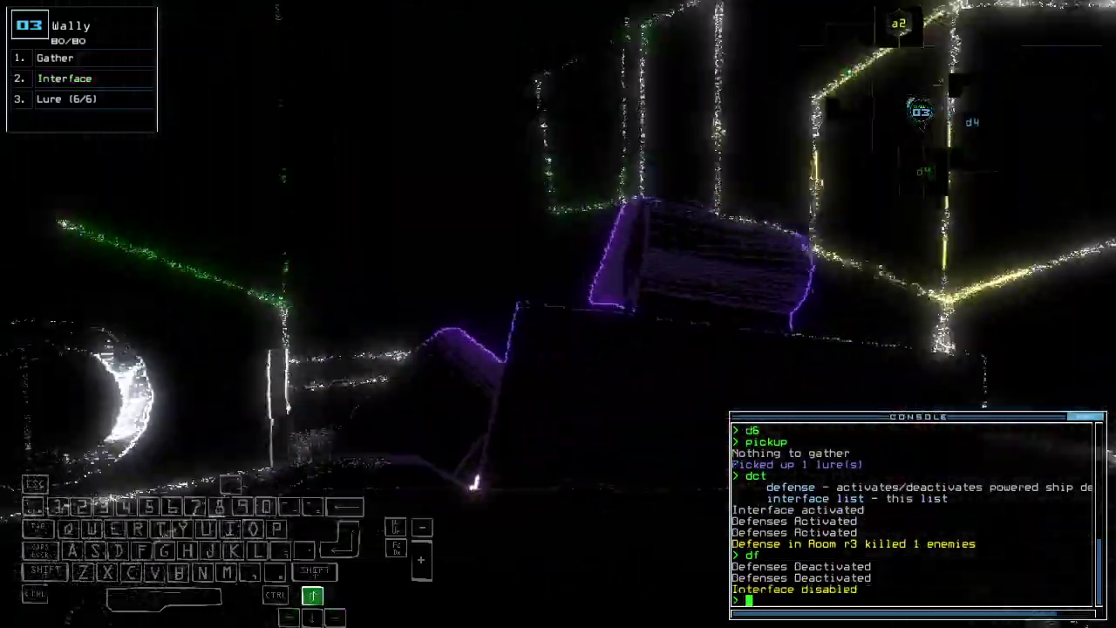
{"action": "type", "text": "g"}
{"action": "key", "text": "Return"}
{"action": "key", "text": "Up"}
{"action": "type", "text": "l"}
{"action": "key", "text": "Return"}
{"action": "key", "text": "Up"}
{"action": "key", "text": "Up"}
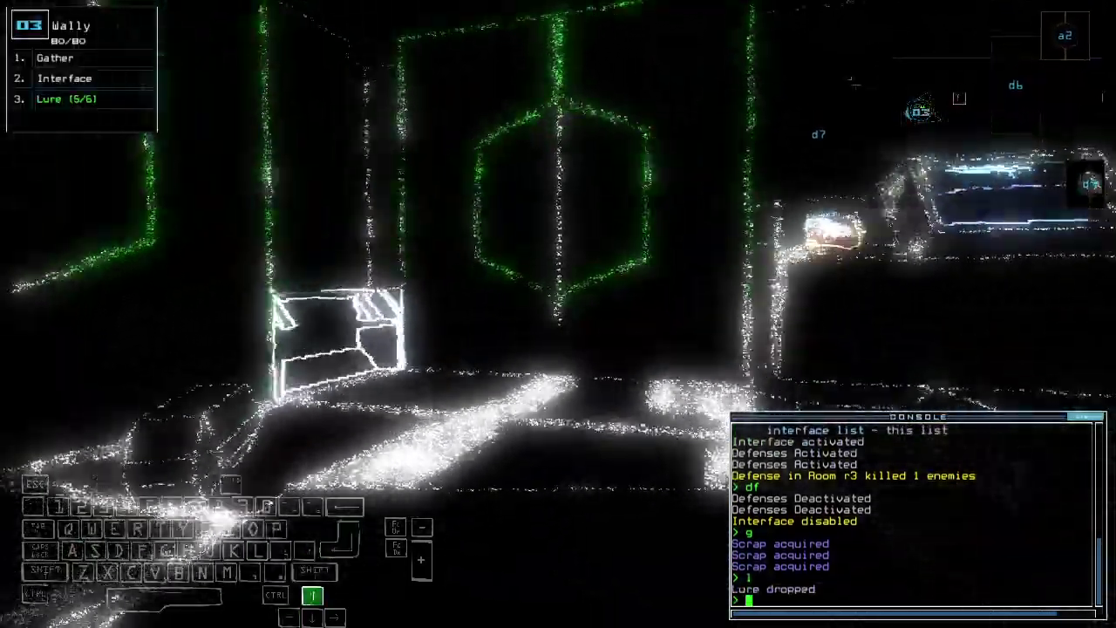
Open door d7 and show the derelict ship's status
{"action": "key", "text": "space"}
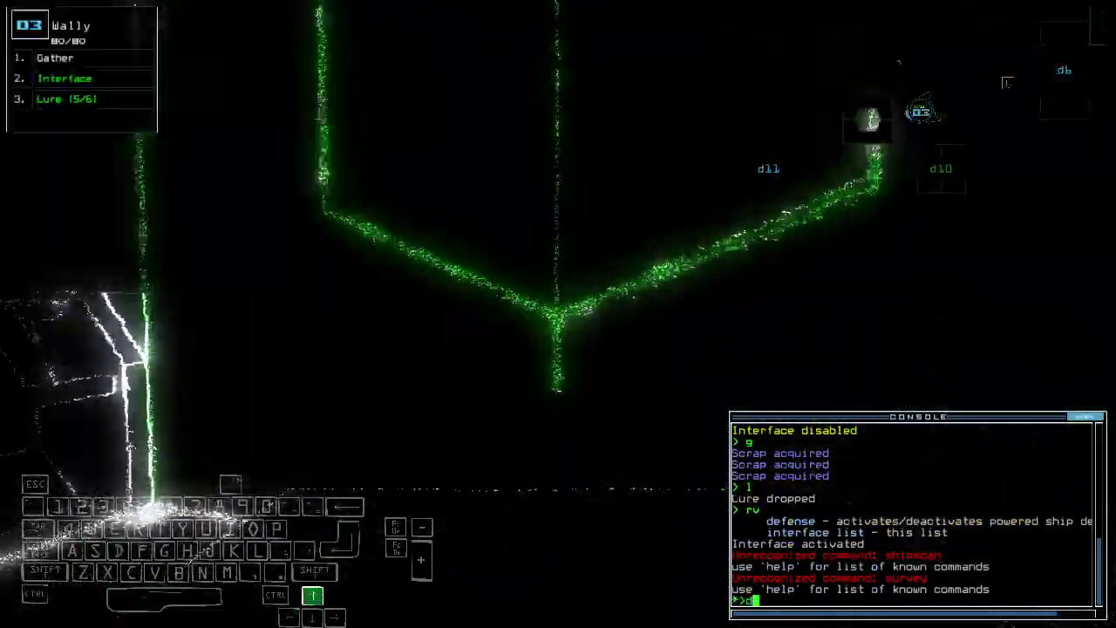
{"action": "type", "text": "d7"}
{"action": "key", "text": "Return"}
{"action": "key", "text": "Up"}
{"action": "type", "text": "status"}
{"action": "key", "text": "Return"}
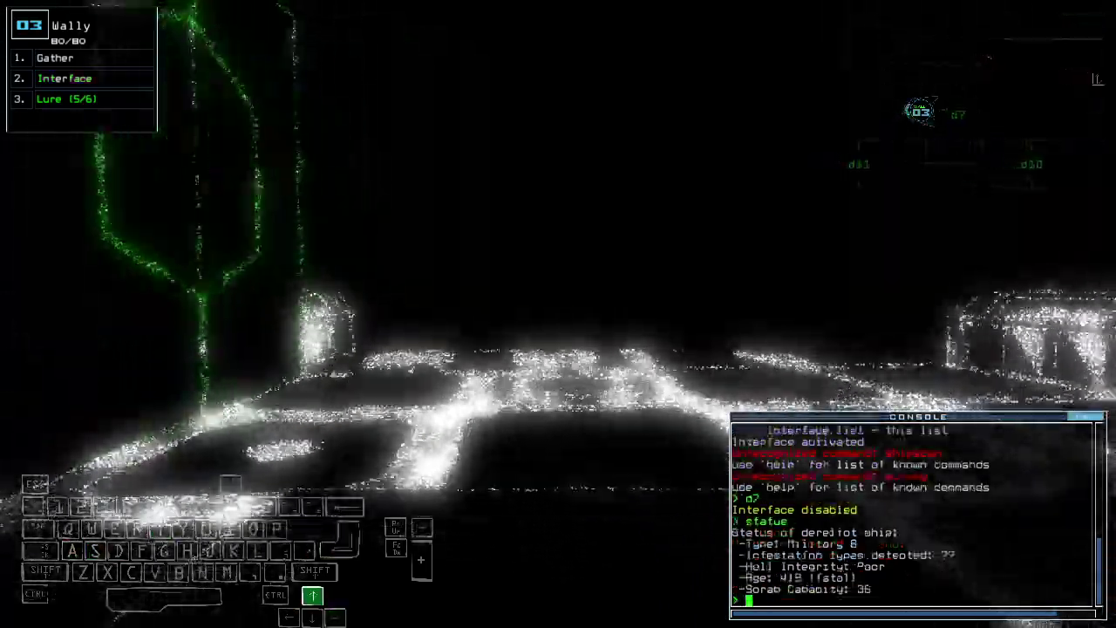
{"action": "key", "text": "Up"}
{"action": "key", "text": "Up"}
{"action": "key", "text": "Up"}
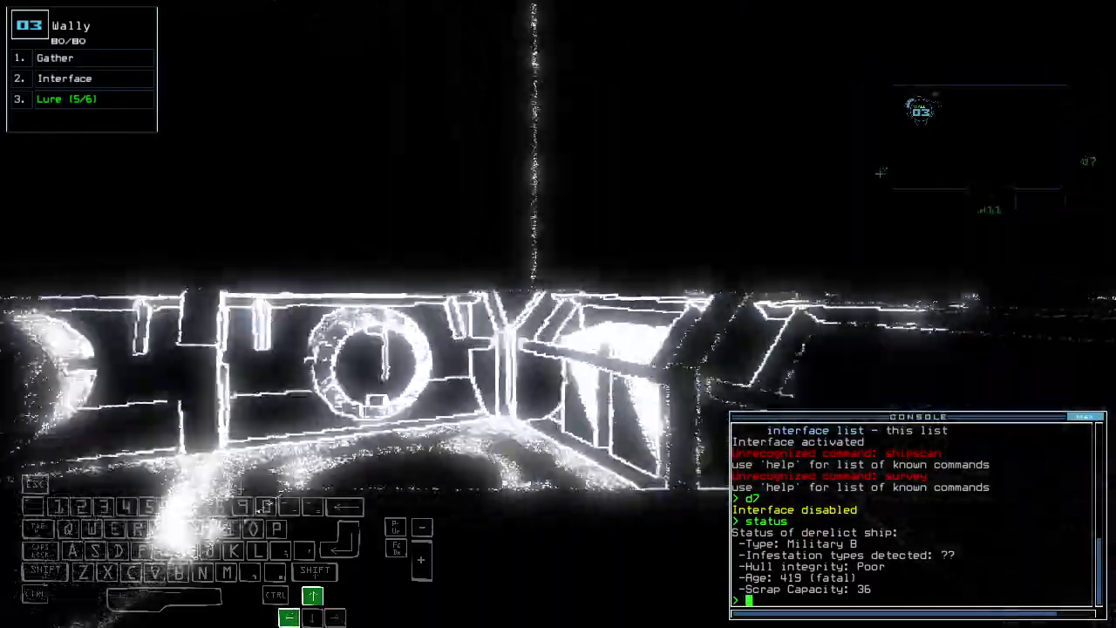
Back drone 3 up and turn it around
{"action": "key", "text": "Down"}
{"action": "key", "text": "Right"}
{"action": "key", "text": "Down"}
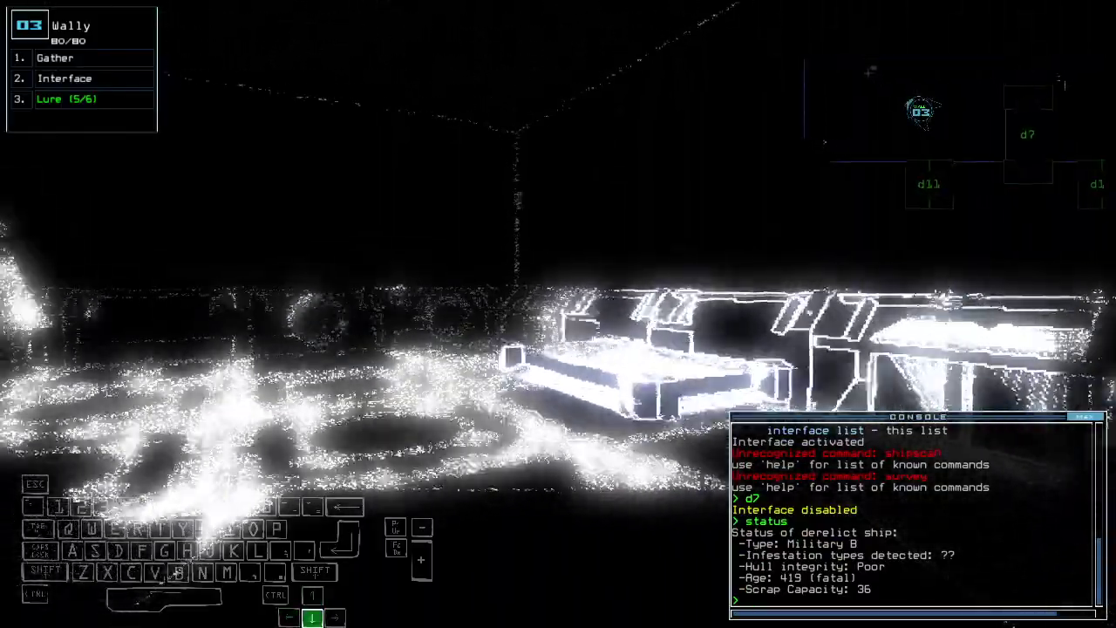
{"action": "key", "text": "Right"}
Glance at the ship map and drive drone 3 forward through the room
{"action": "key", "text": "Escape"}
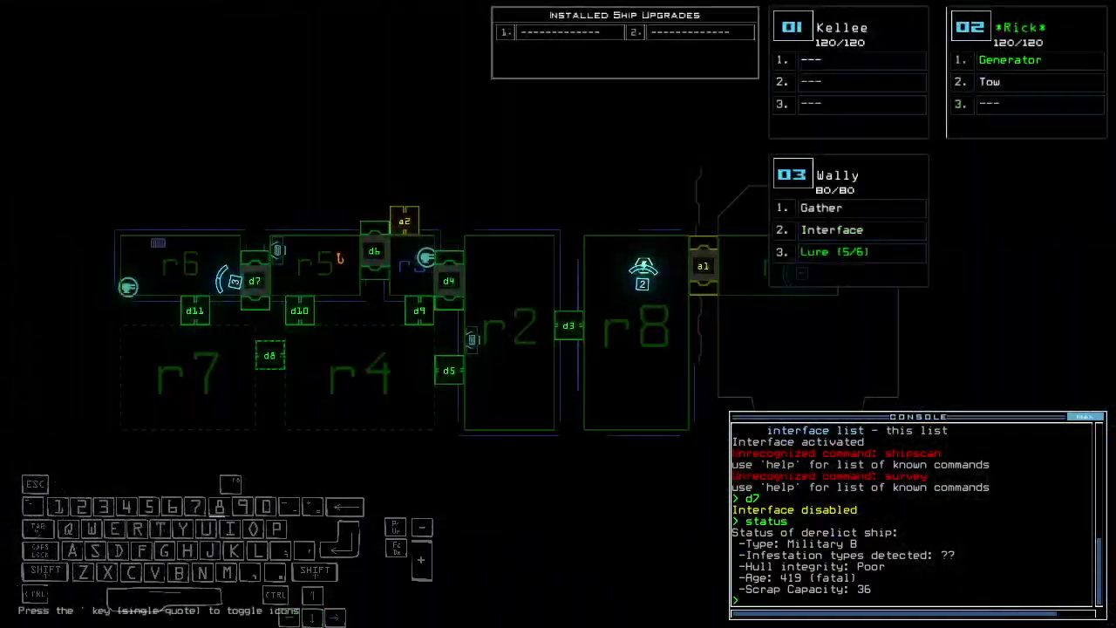
{"action": "key", "text": "space"}
{"action": "key", "text": "Down"}
{"action": "key", "text": "Escape"}
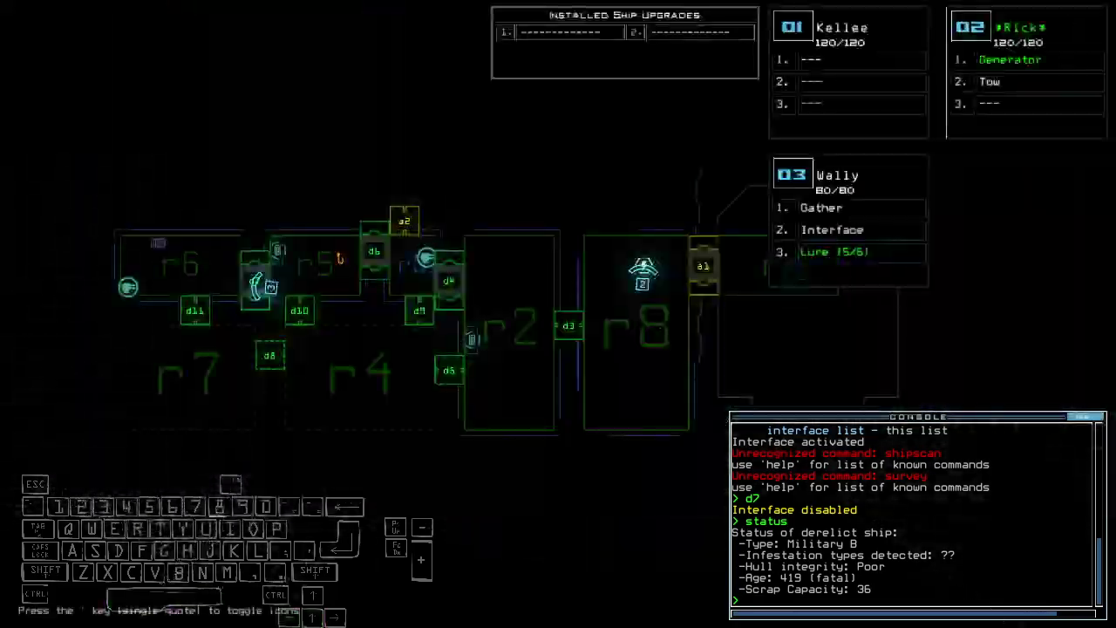
{"action": "key", "text": "space"}
{"action": "key", "text": "Up"}
{"action": "key", "text": "Right"}
{"action": "key", "text": "Up"}
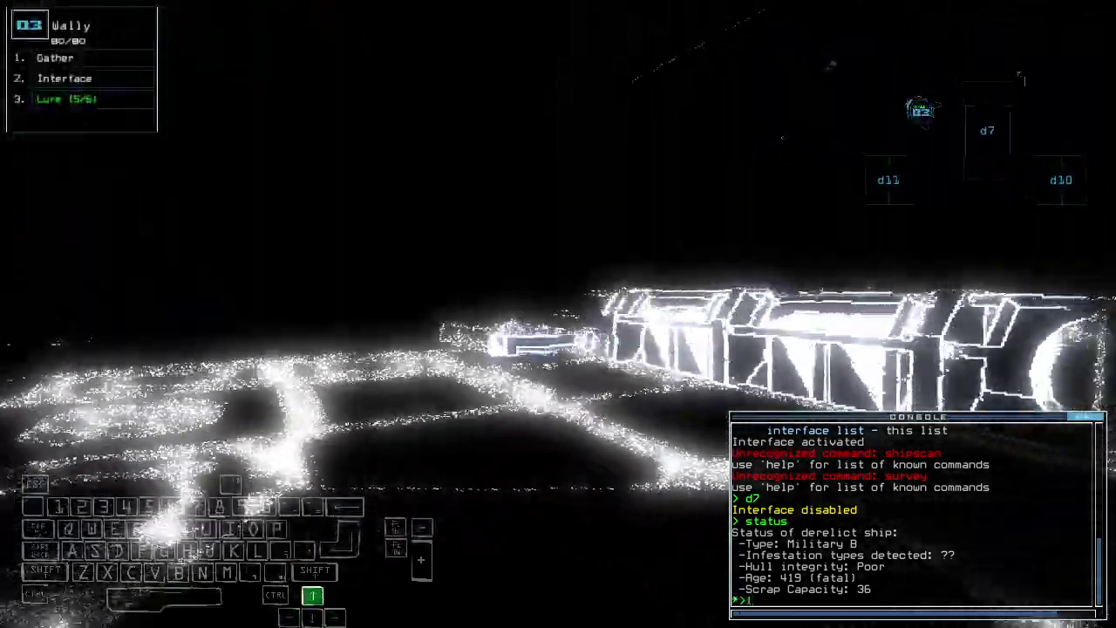
Drop a lure with Wally and back away toward the doorway
{"action": "key", "text": "Left"}
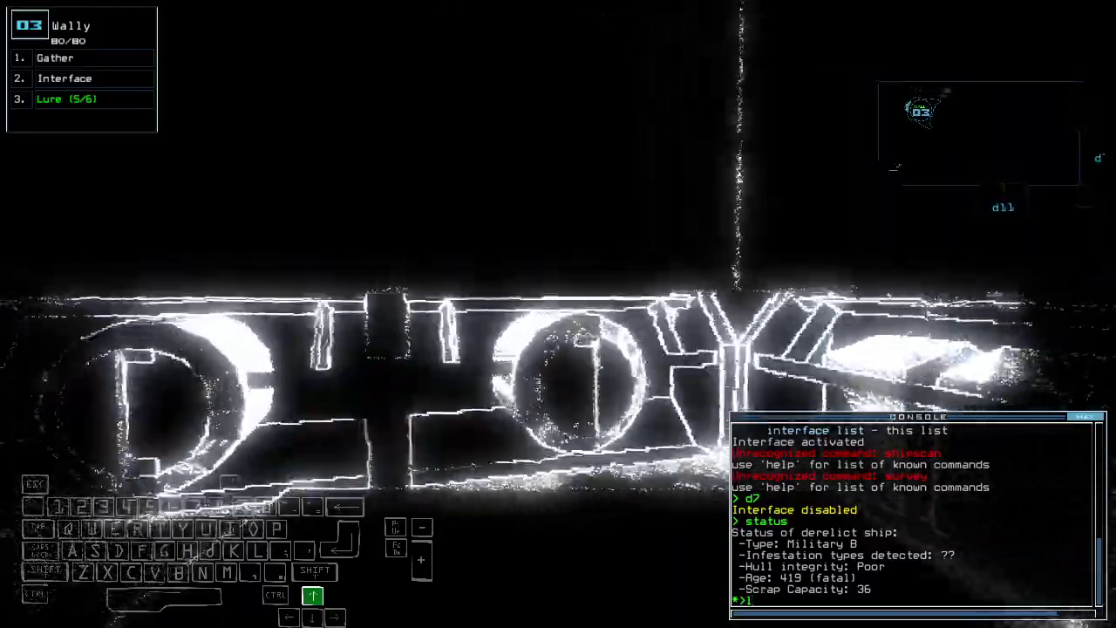
{"action": "key", "text": "Return"}
{"action": "type", "text": "te"}
{"action": "key", "text": "Return"}
{"action": "key", "text": "Down"}
{"action": "key", "text": "Down"}
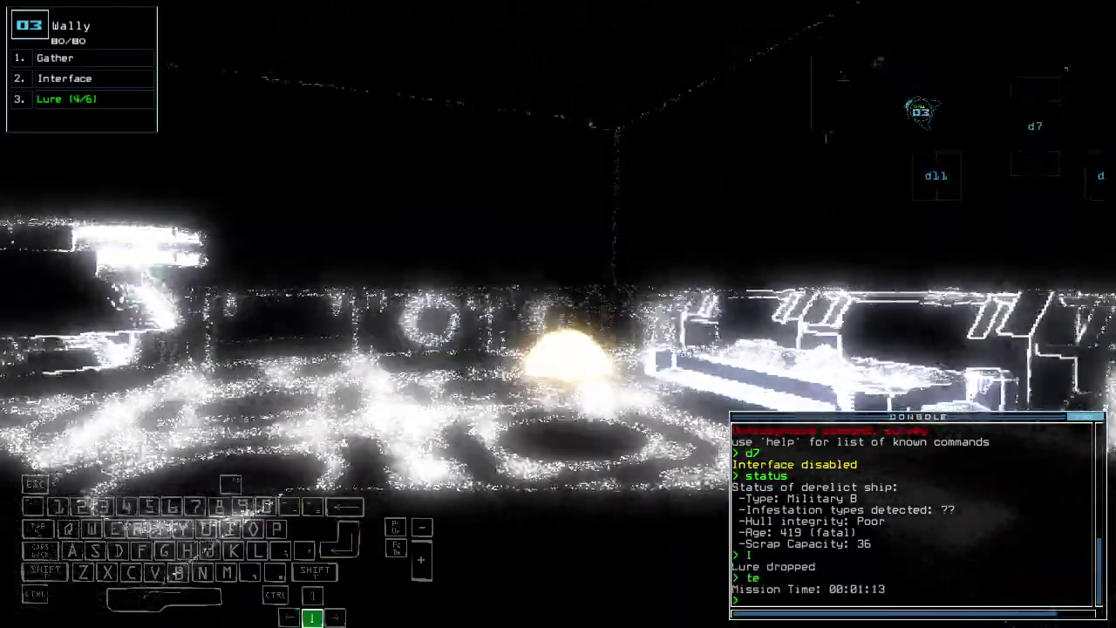
{"action": "key", "text": "Left"}
{"action": "type", "text": "d7"}
Open doors d7 and d11 and drive Wally onward
{"action": "key", "text": "Return"}
{"action": "key", "text": "Down"}
{"action": "key", "text": "Left"}
{"action": "key", "text": "Left"}
{"action": "type", "text": "11"}
{"action": "key", "text": "Down"}
{"action": "key", "text": "Down"}
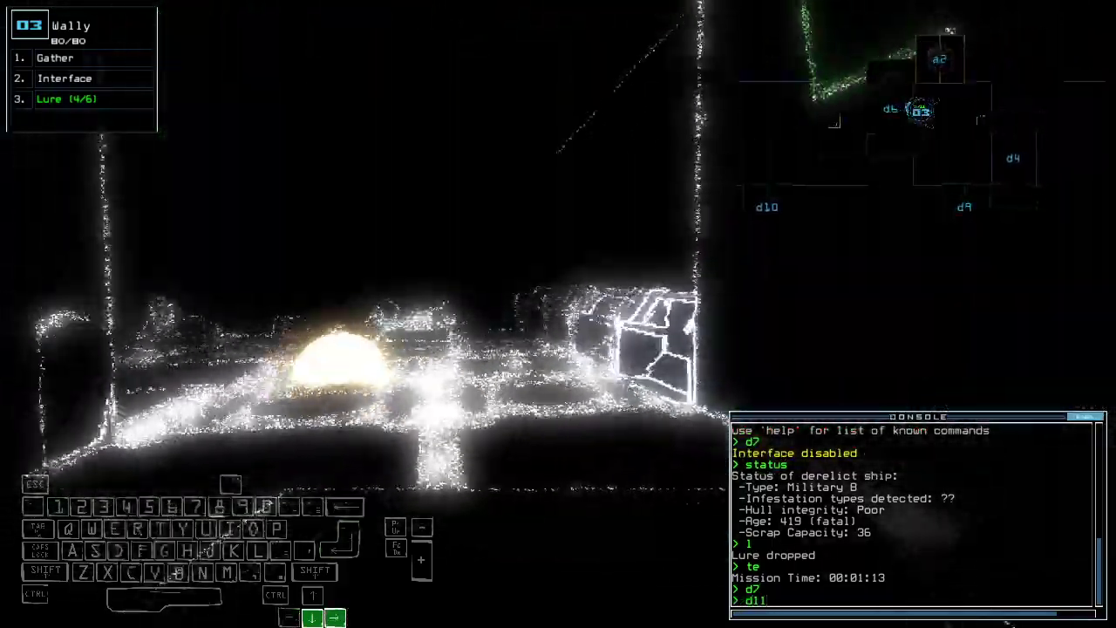
{"action": "key", "text": "Left"}
{"action": "key", "text": "Return"}
{"action": "type", "text": "d"}
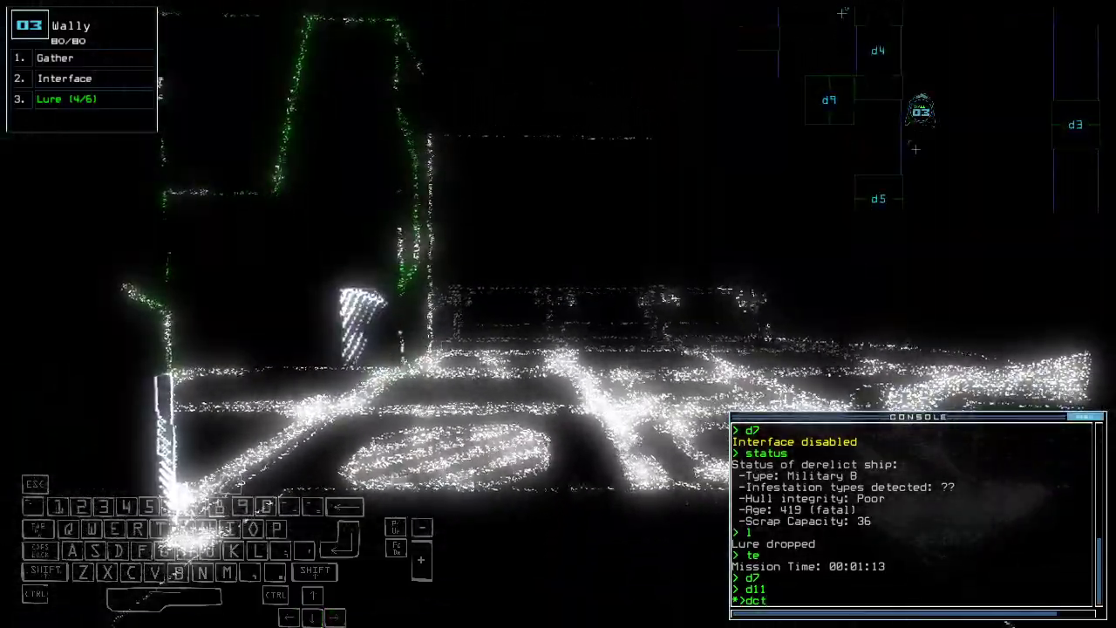
Use room r6's defenses to kill 20 enemies, then close three doors
{"action": "key", "text": "Return"}
{"action": "type", "text": "cc"}
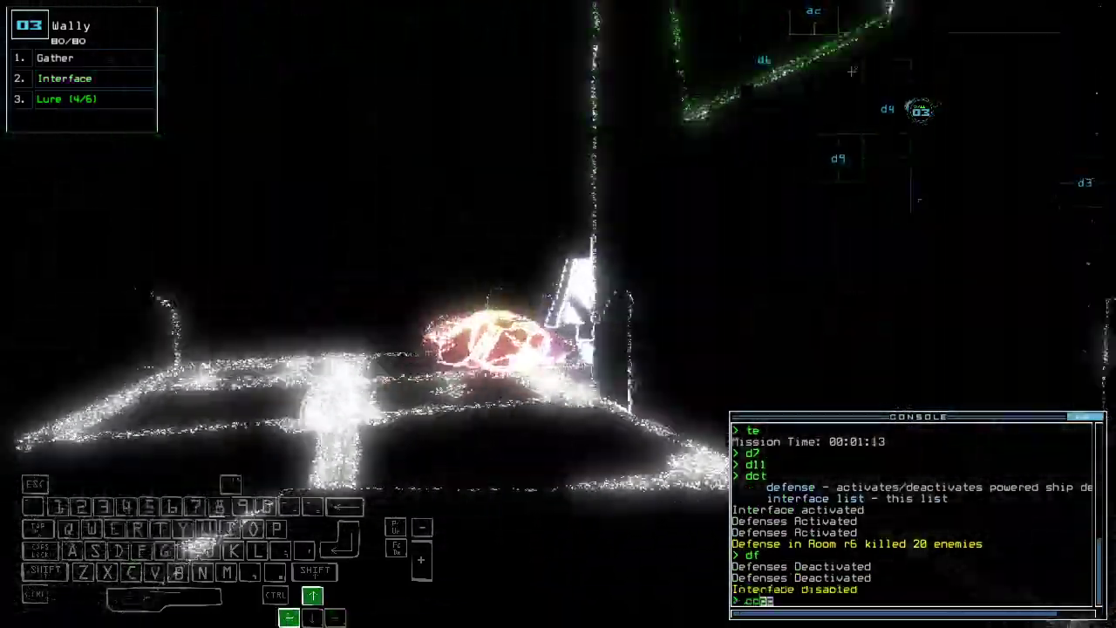
{"action": "key", "text": "Up"}
{"action": "key", "text": "Return"}
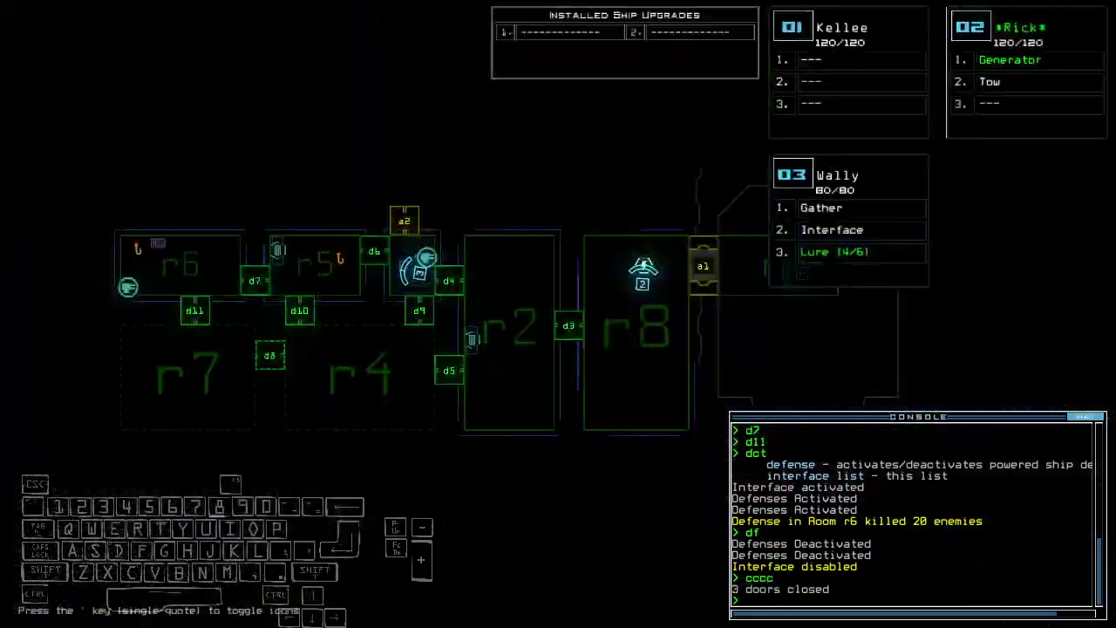
{"action": "type", "text": "d6"}
Open doors d6 and d10 and drive Wally through the ship
{"action": "key", "text": "Return"}
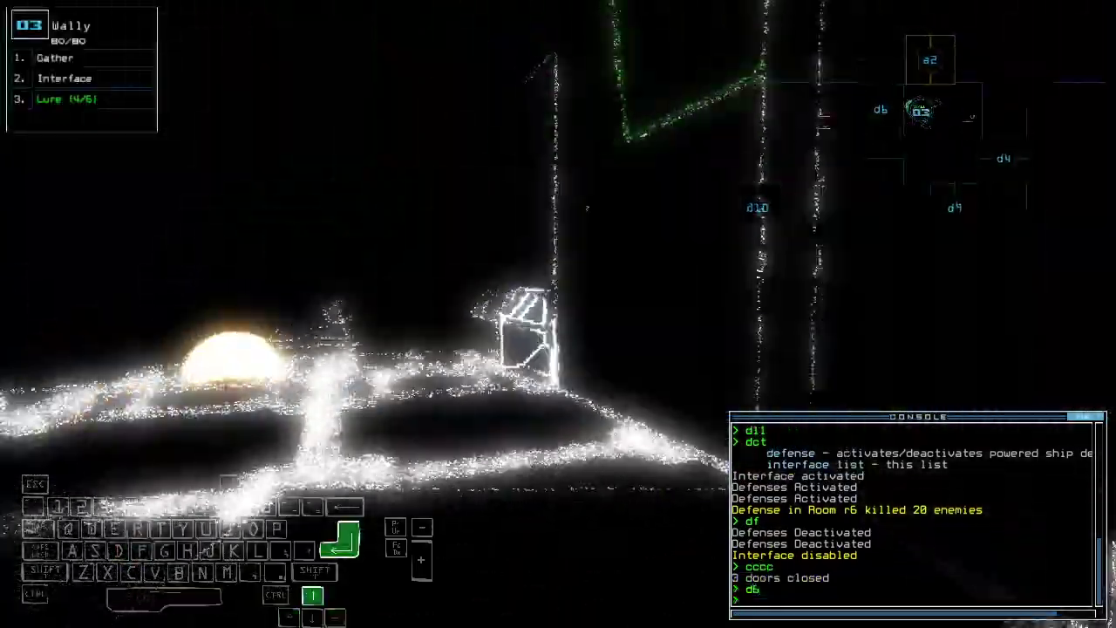
{"action": "key", "text": "Up"}
{"action": "type", "text": "d1"}
{"action": "key", "text": "Right"}
{"action": "type", "text": "0"}
{"action": "key", "text": "Return"}
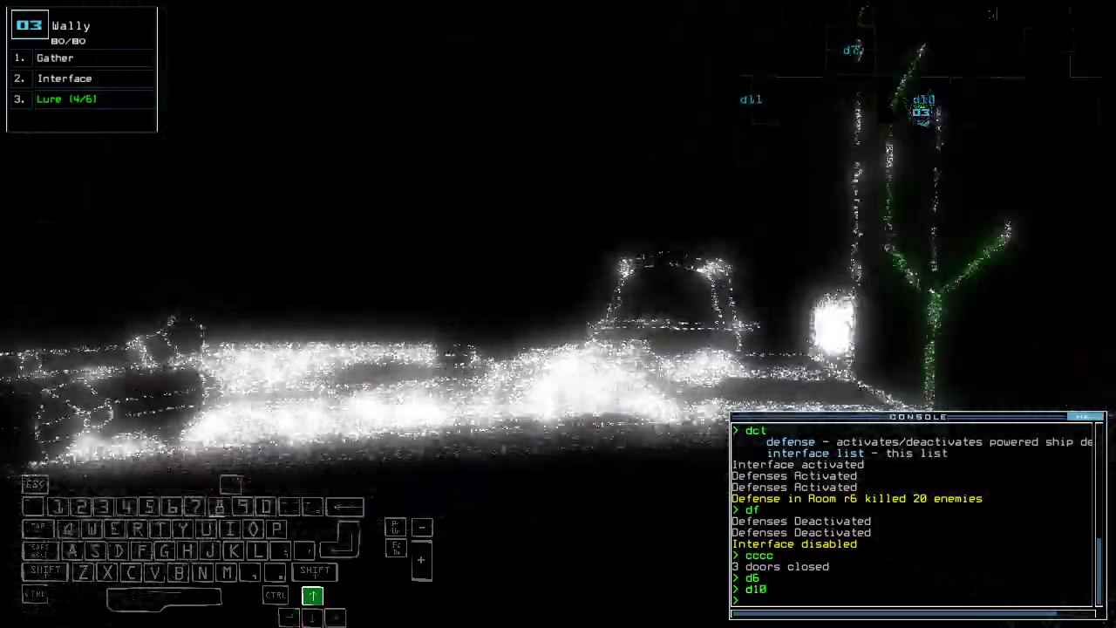
{"action": "key", "text": "Up"}
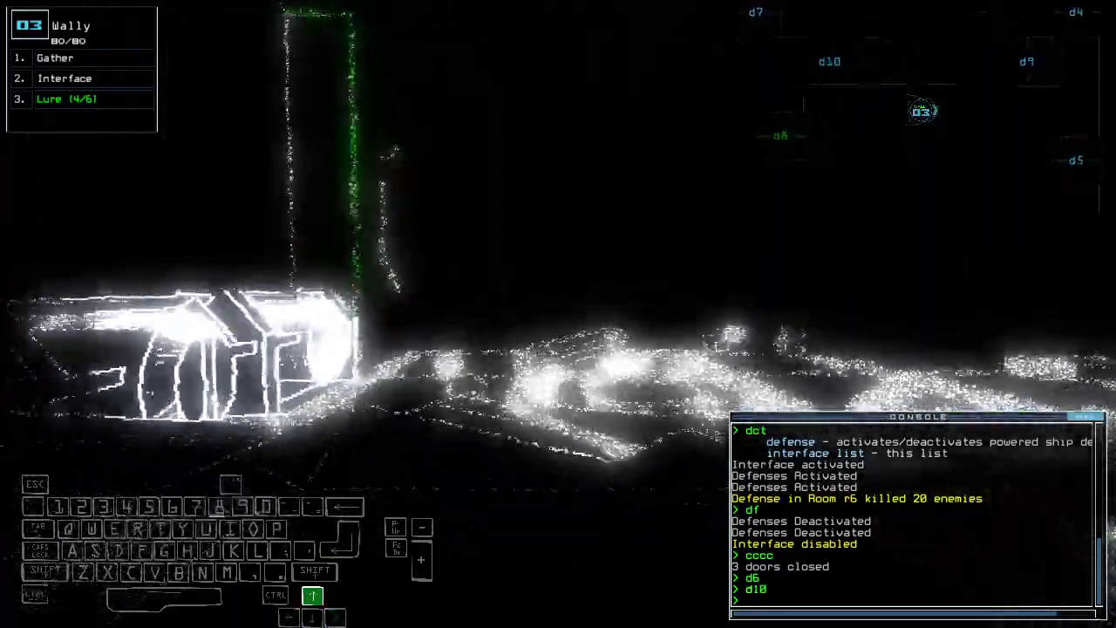
{"action": "type", "text": "te"}
{"action": "key", "text": "Return"}
Collect the room's scrap and drive Wally further into the ship
{"action": "key", "text": "Up"}
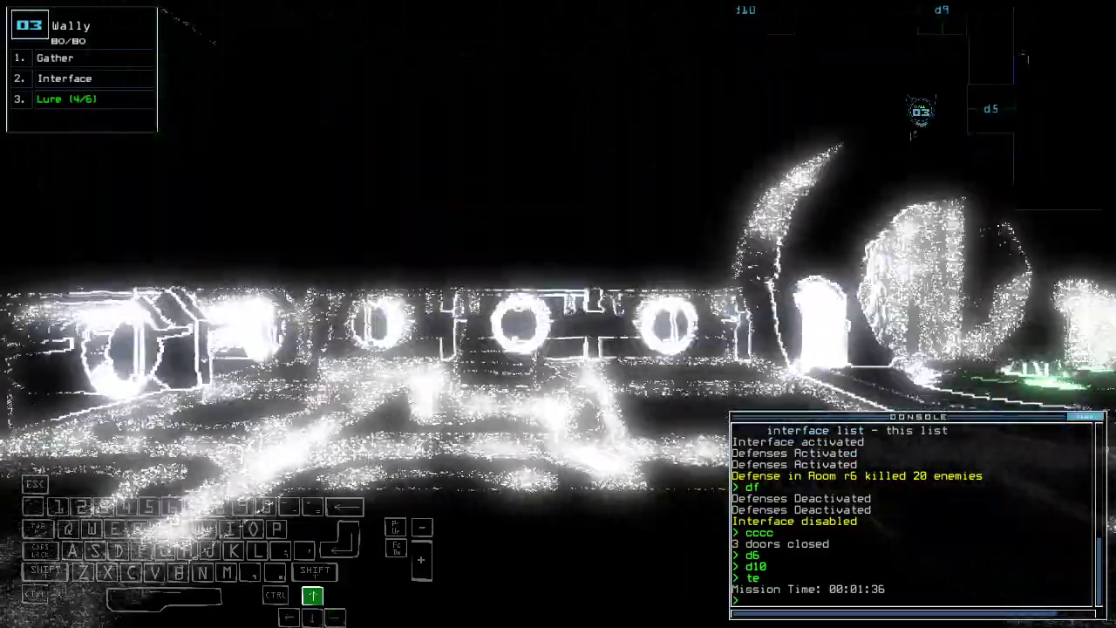
{"action": "type", "text": "g"}
{"action": "key", "text": "Return"}
{"action": "key", "text": "Left"}
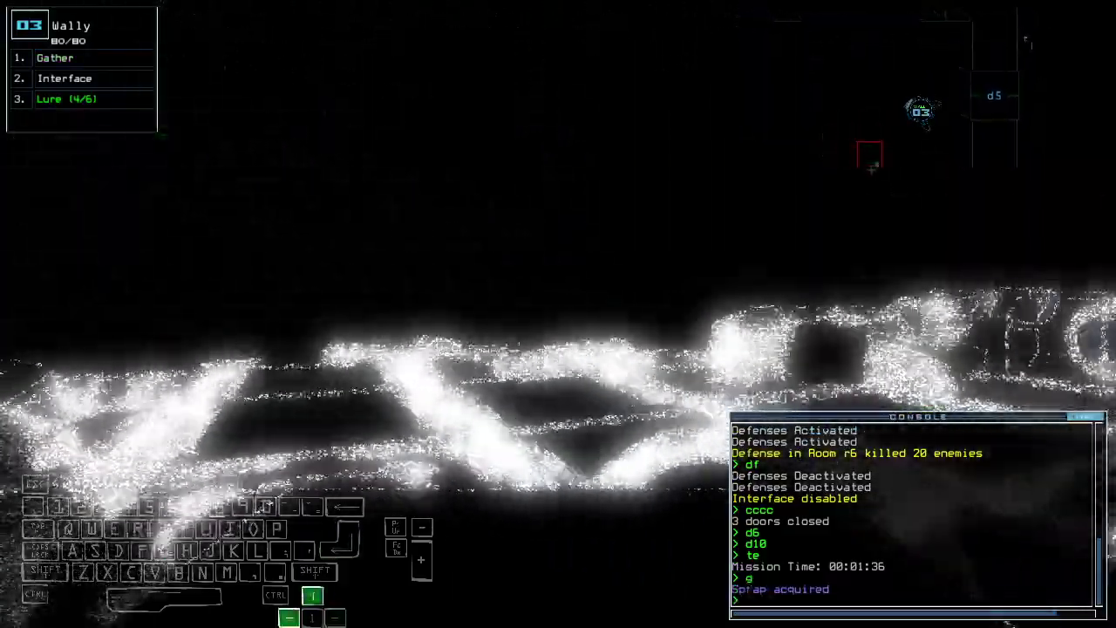
{"action": "key", "text": "Up"}
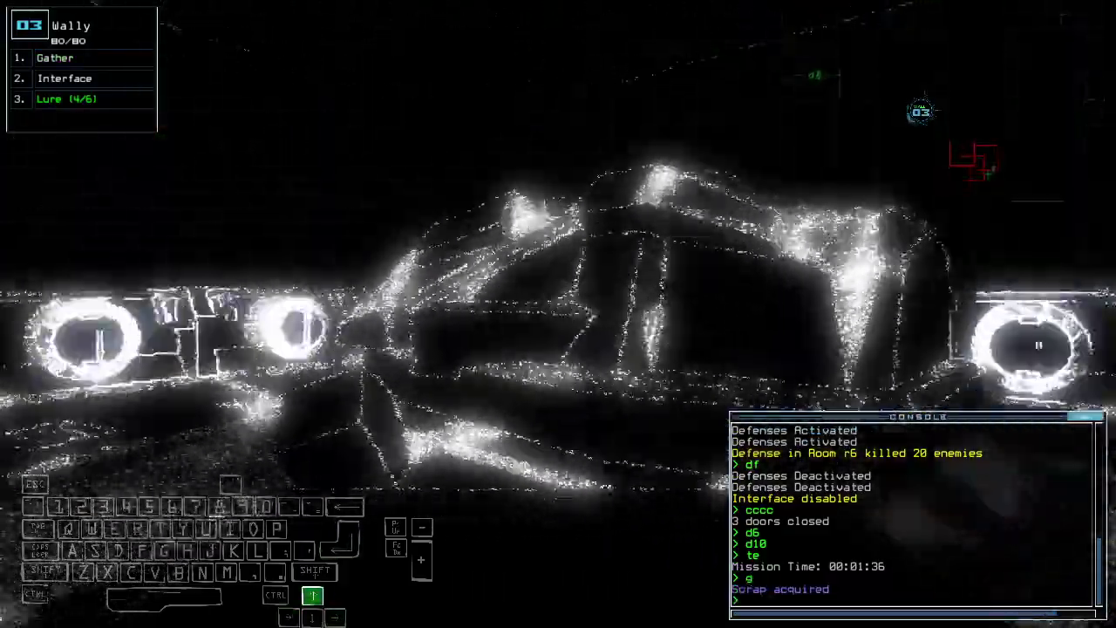
{"action": "key", "text": "Up"}
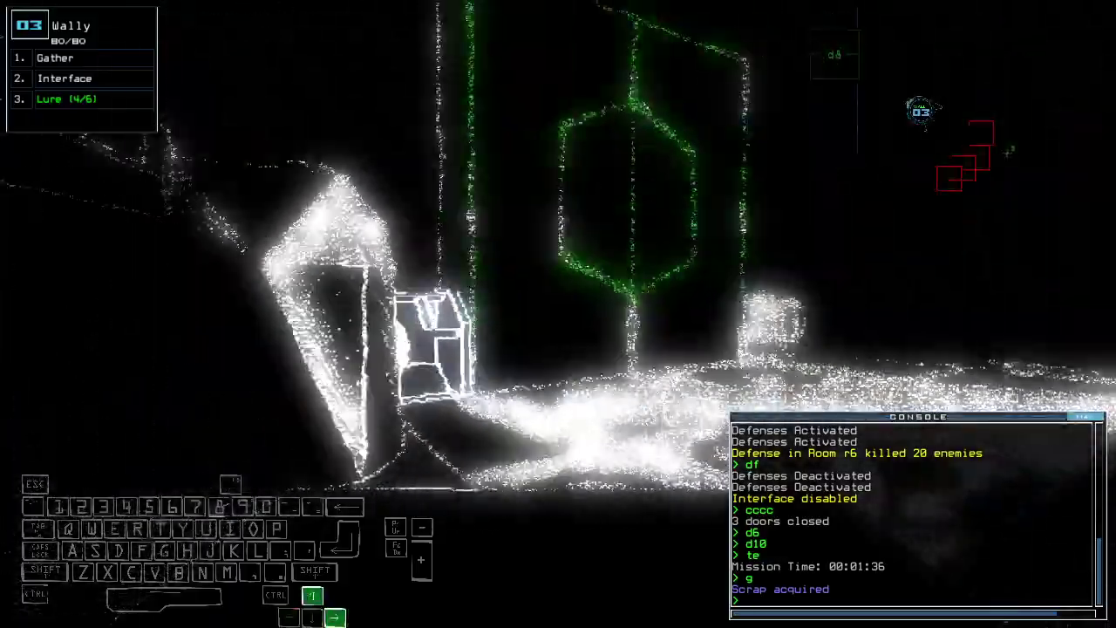
{"action": "key", "text": "Up"}
Open doors d3 and d5 and drive Rick into the room
{"action": "key", "text": "space"}
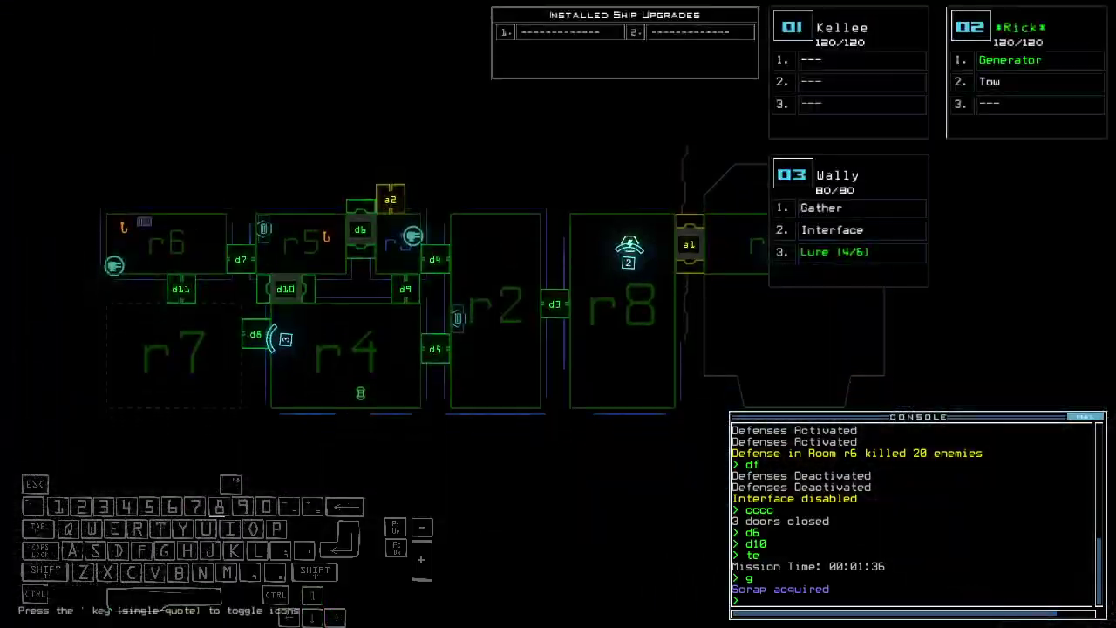
{"action": "type", "text": "3 d5"}
{"action": "key", "text": "Return"}
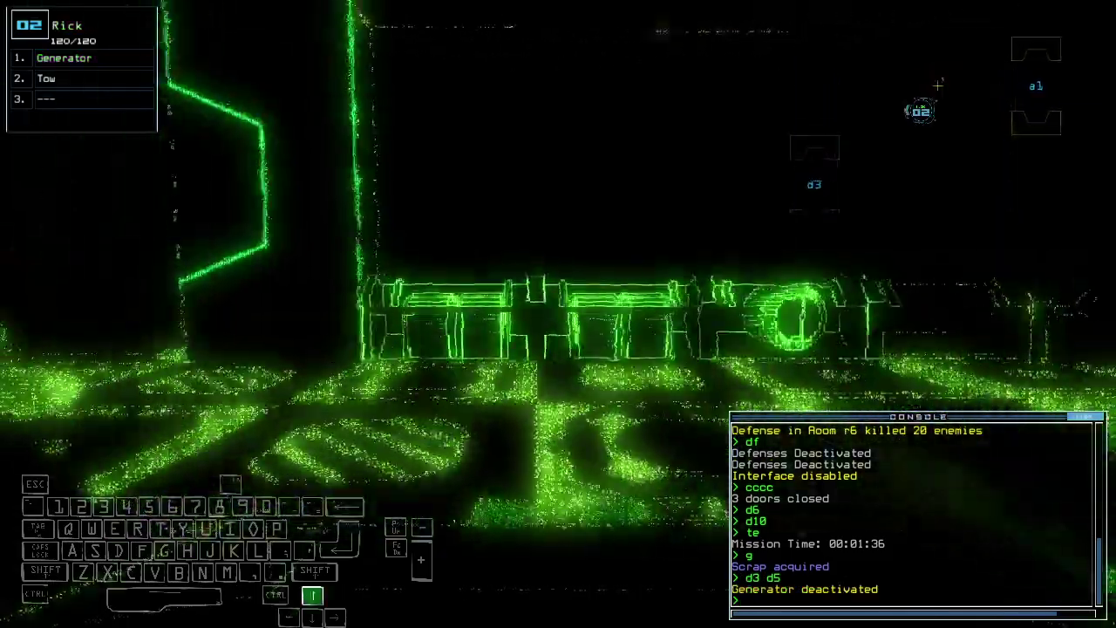
{"action": "key", "text": "Up"}
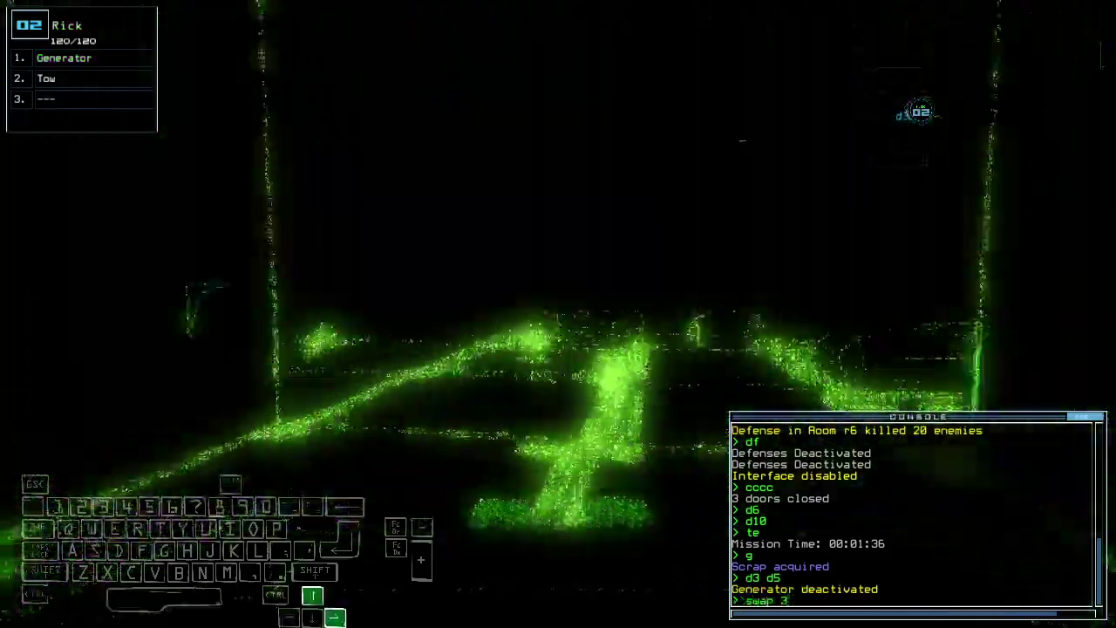
{"action": "type", "text": "swap 3 ge"}
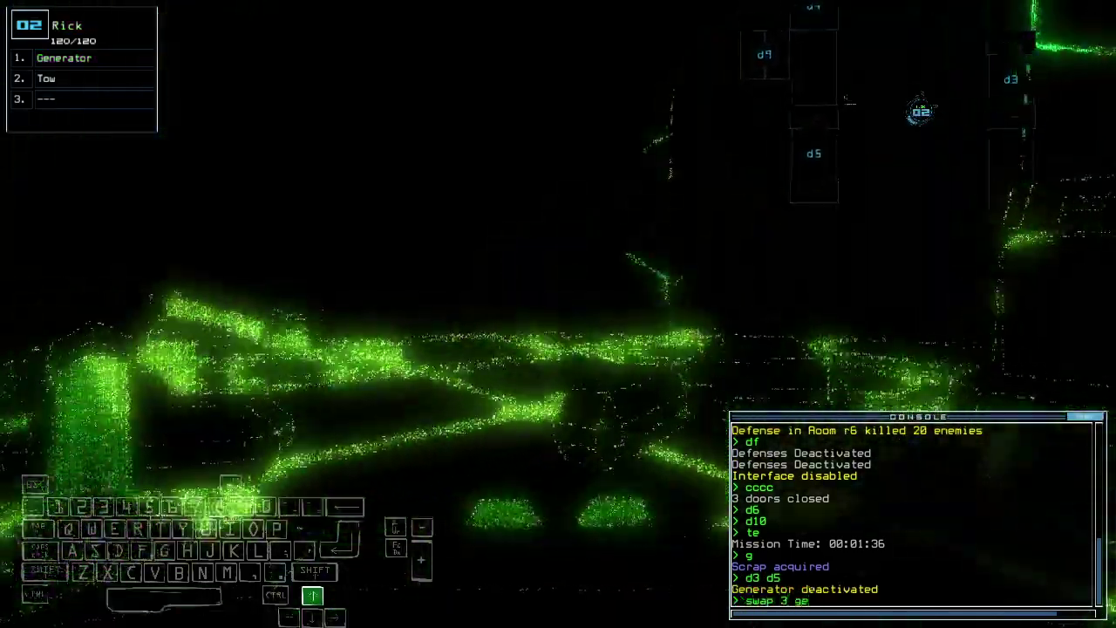
{"action": "type", "text": " ga"}
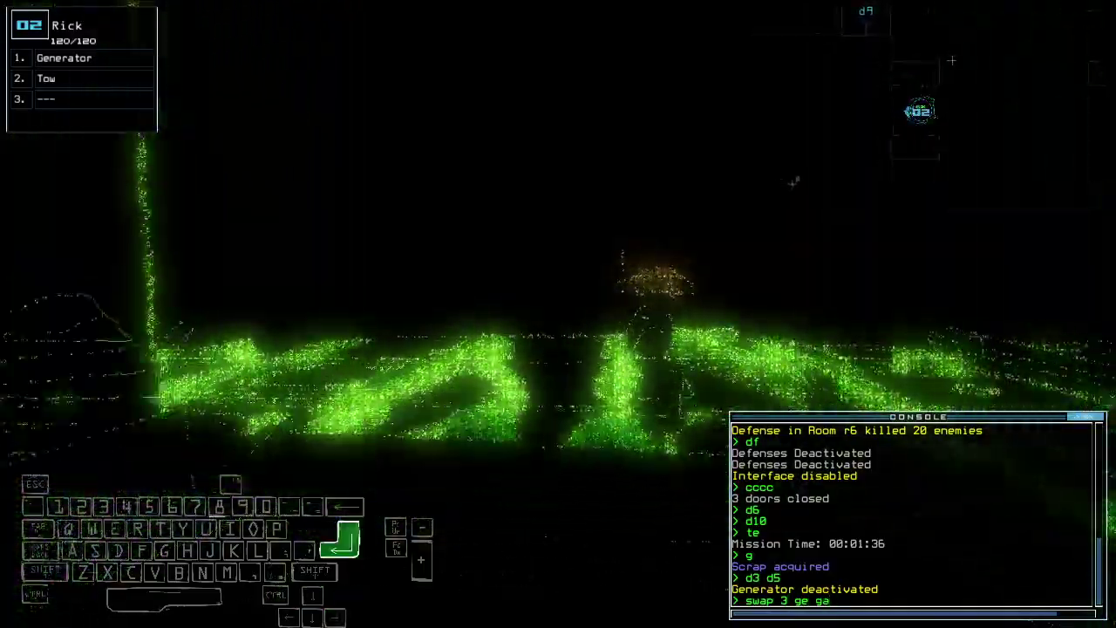
Swap drone 3's generator upgrade for gather ('swap 3 ge ga')
{"action": "key", "text": "Return"}
{"action": "type", "text": "te"}
{"action": "key", "text": "Return"}
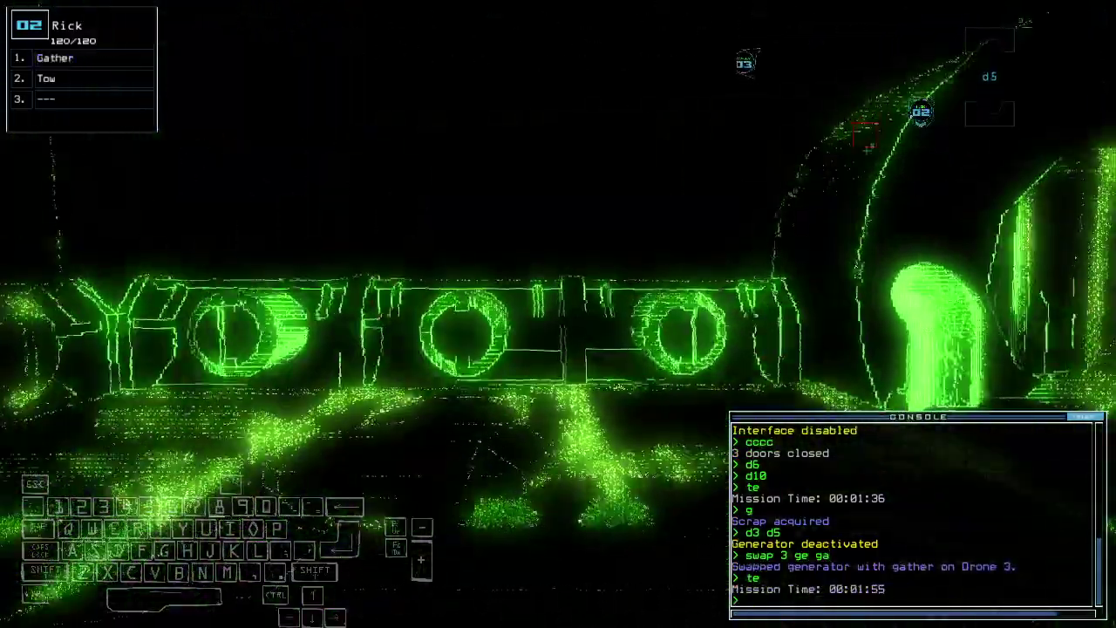
{"action": "key", "text": "Right"}
{"action": "key", "text": "Left"}
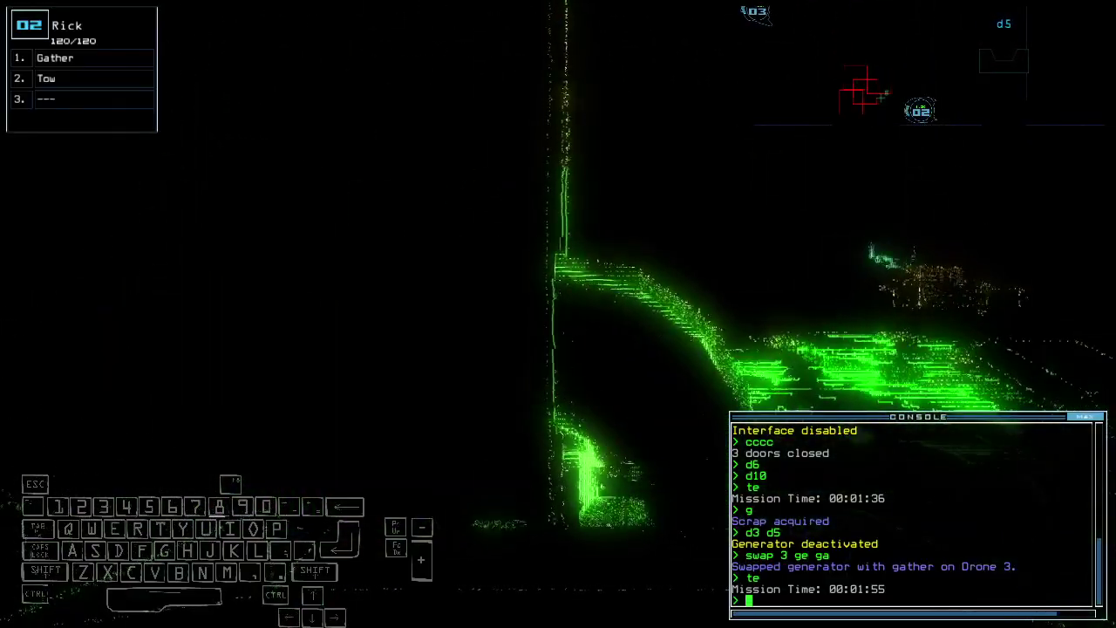
{"action": "type", "text": "gather"}
Gather the scrap near Rick twice while he takes damage
{"action": "key", "text": "Return"}
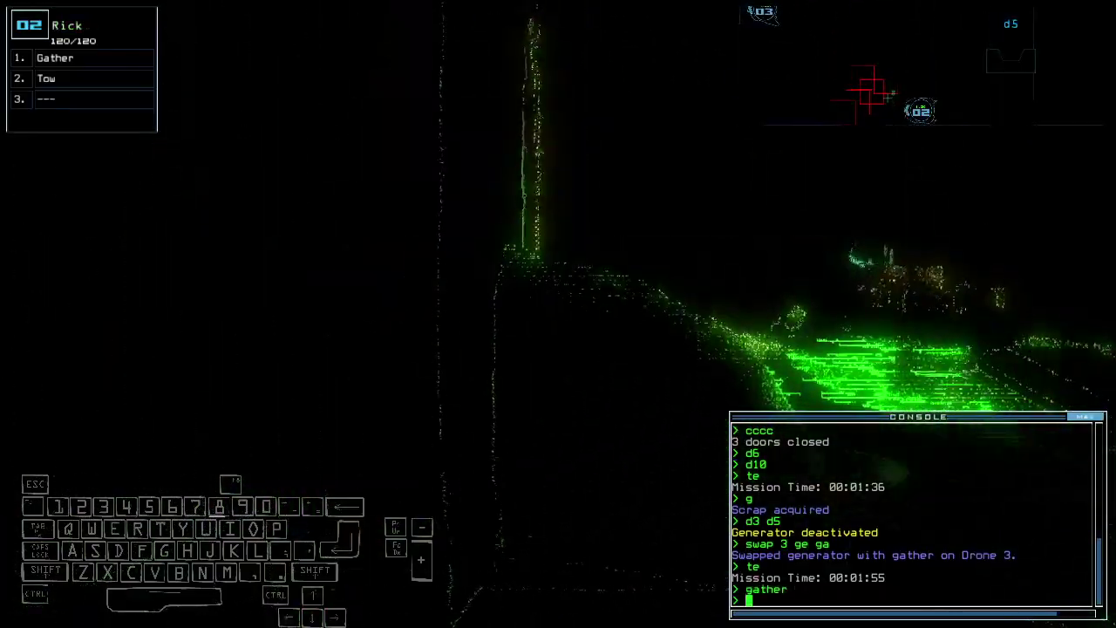
{"action": "key", "text": "Return"}
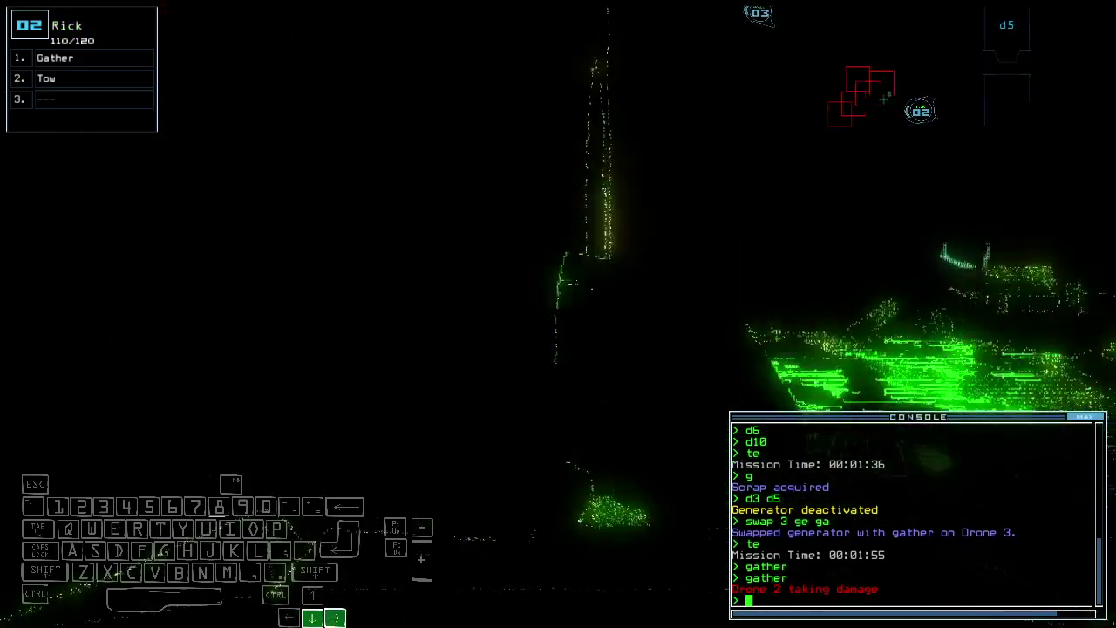
{"action": "key", "text": "space"}
{"action": "key", "text": "space"}
{"action": "key", "text": "space"}
{"action": "key", "text": "2"}
{"action": "key", "text": "Down"}
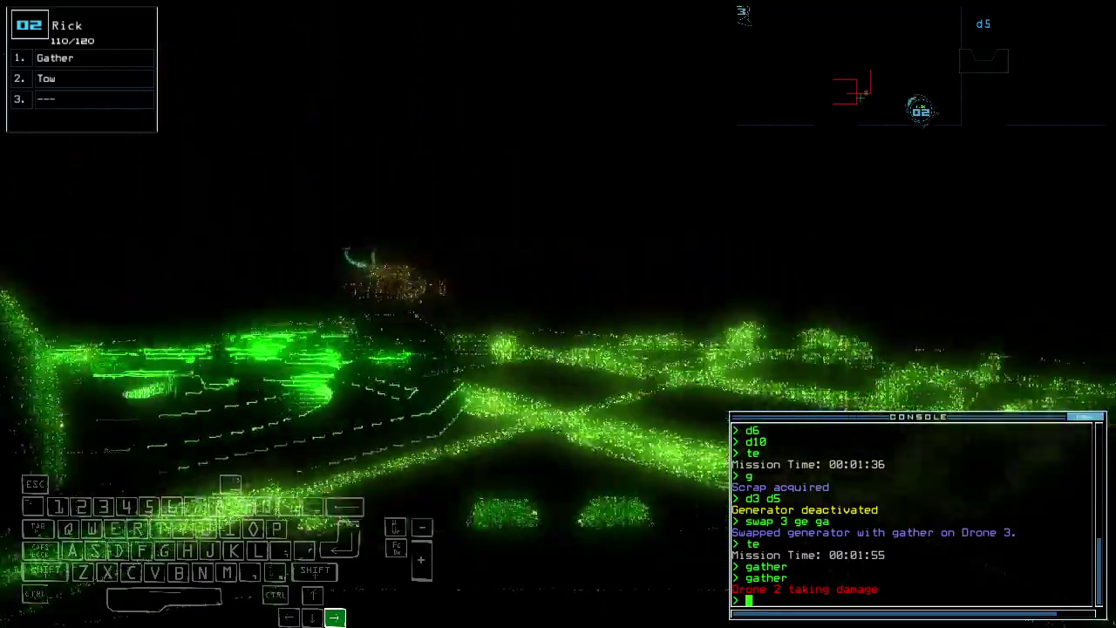
{"action": "key", "text": "Up"}
Check the ship map and drive Rick forward through the ship
{"action": "key", "text": "space"}
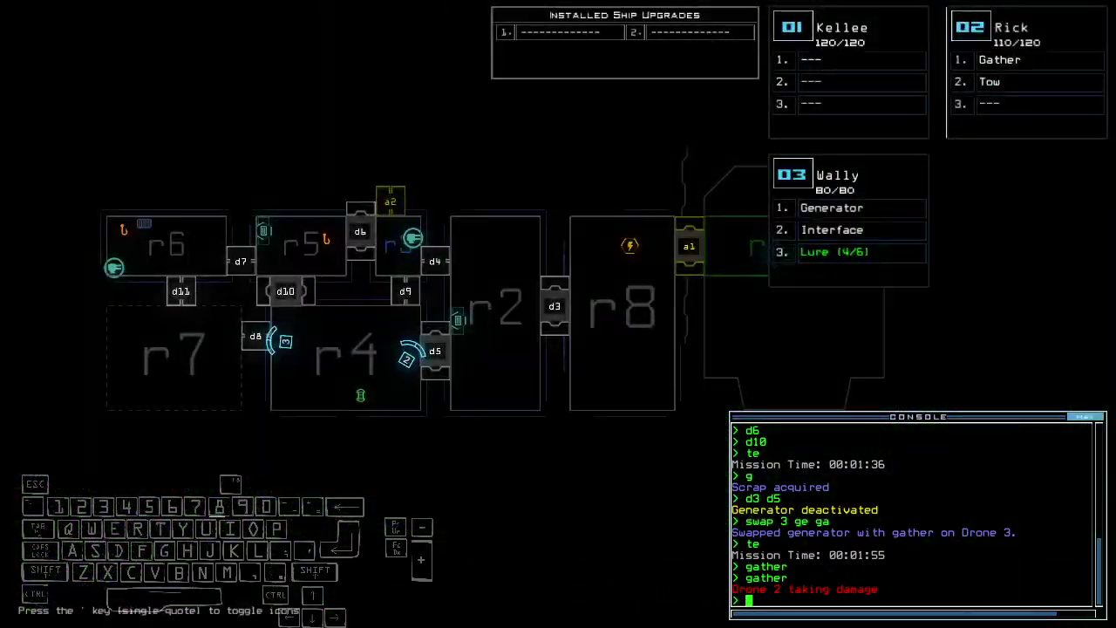
{"action": "key", "text": "space"}
{"action": "key", "text": "Up"}
{"action": "type", "text": "te"}
{"action": "key", "text": "Return"}
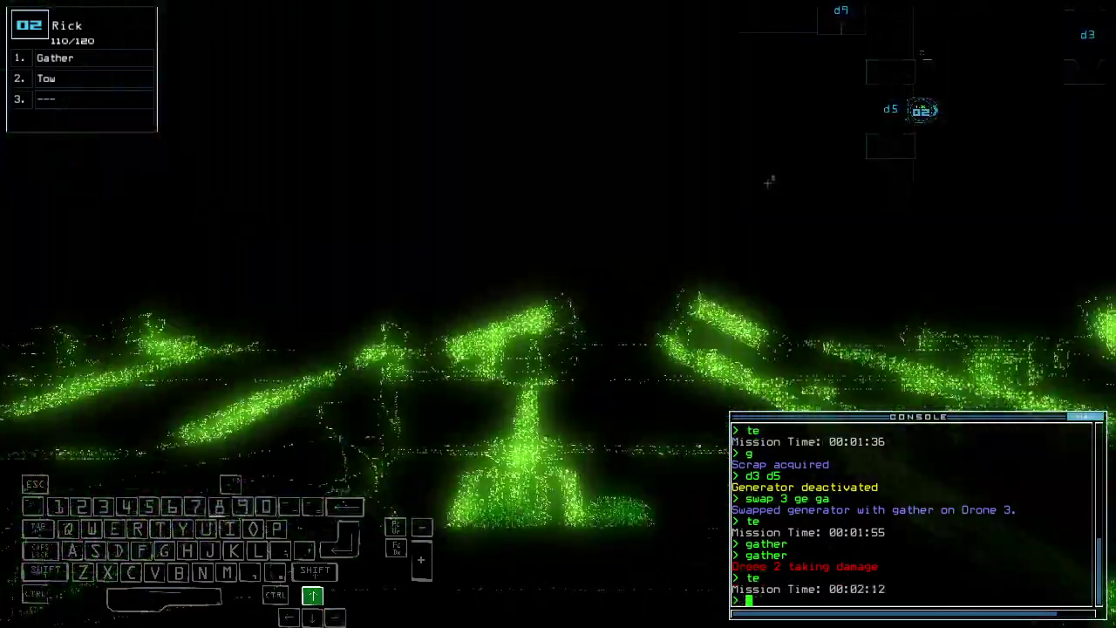
{"action": "key", "text": "Left"}
{"action": "key", "text": "Up"}
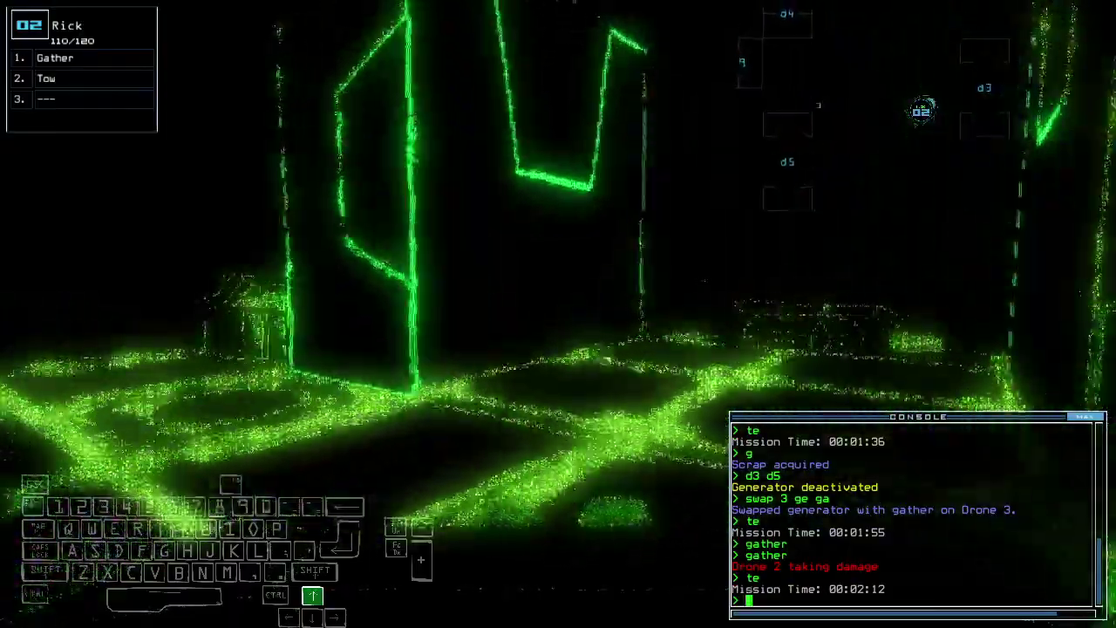
{"action": "key", "text": "Right"}
{"action": "key", "text": "Up"}
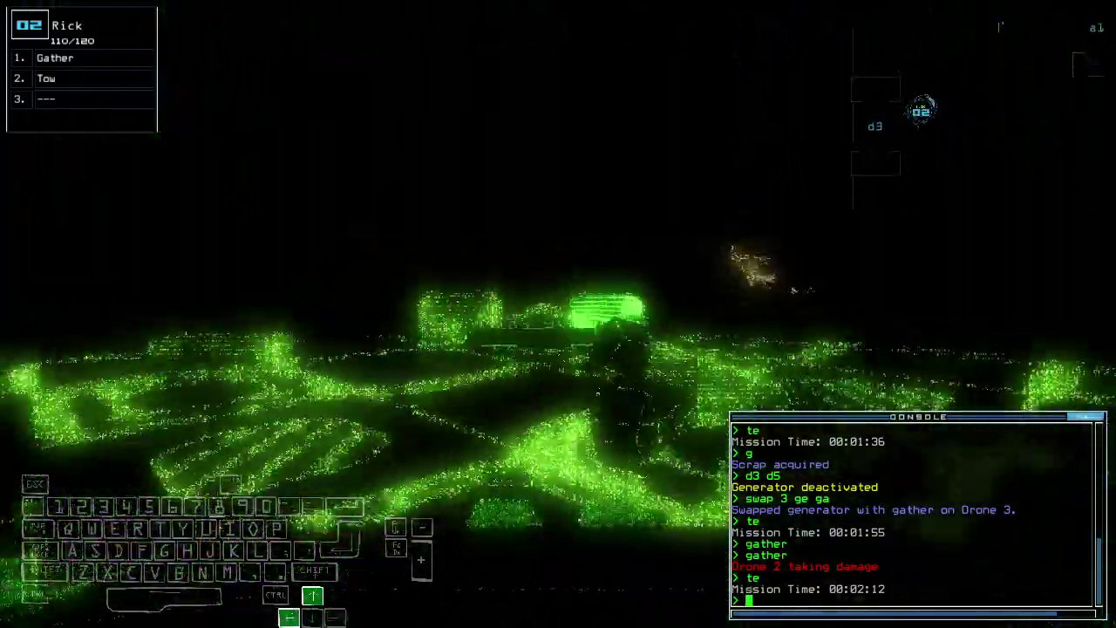
Run the generator command to power new ship areas, then back Rick up
{"action": "key", "text": "Up"}
{"action": "key", "text": "space"}
{"action": "type", "text": "generator"}
{"action": "key", "text": "Return"}
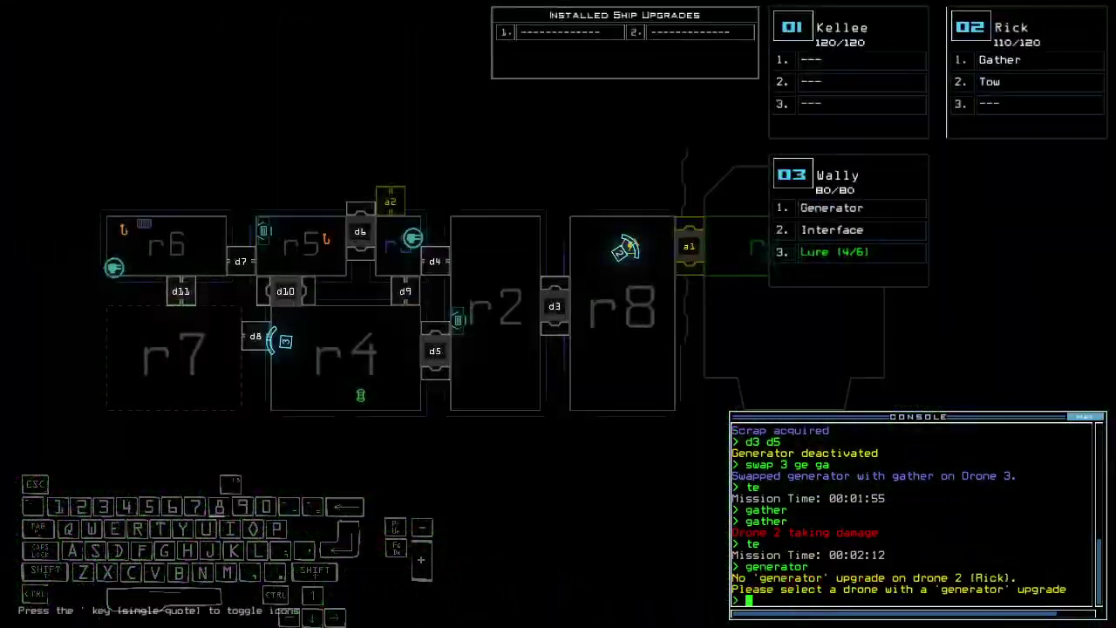
{"action": "key", "text": "space"}
{"action": "key", "text": "Down"}
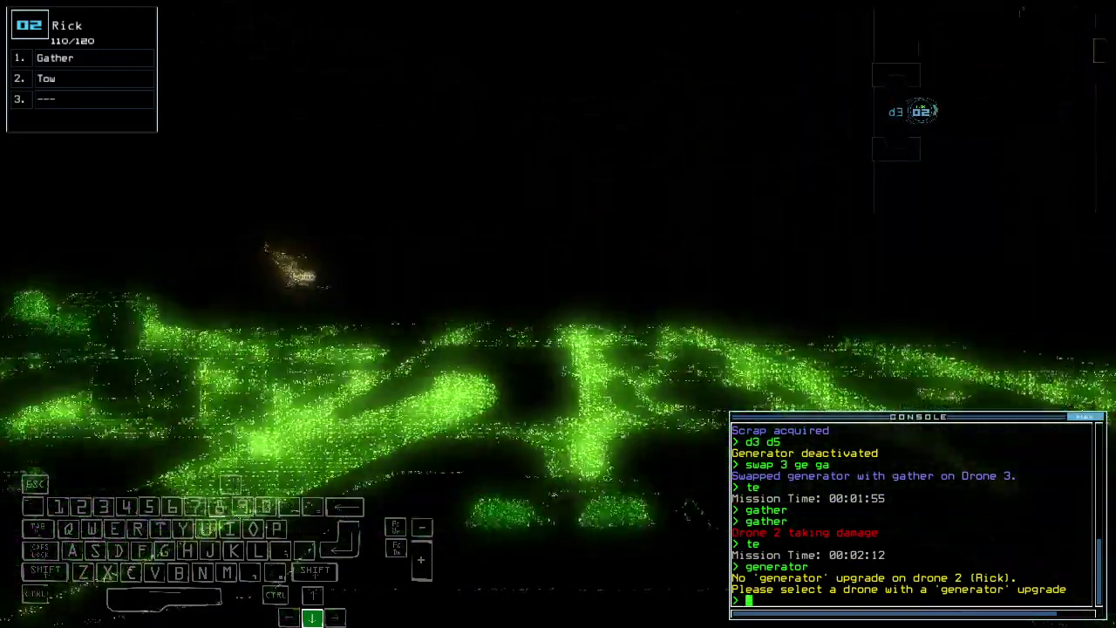
{"action": "type", "text": "swap "}
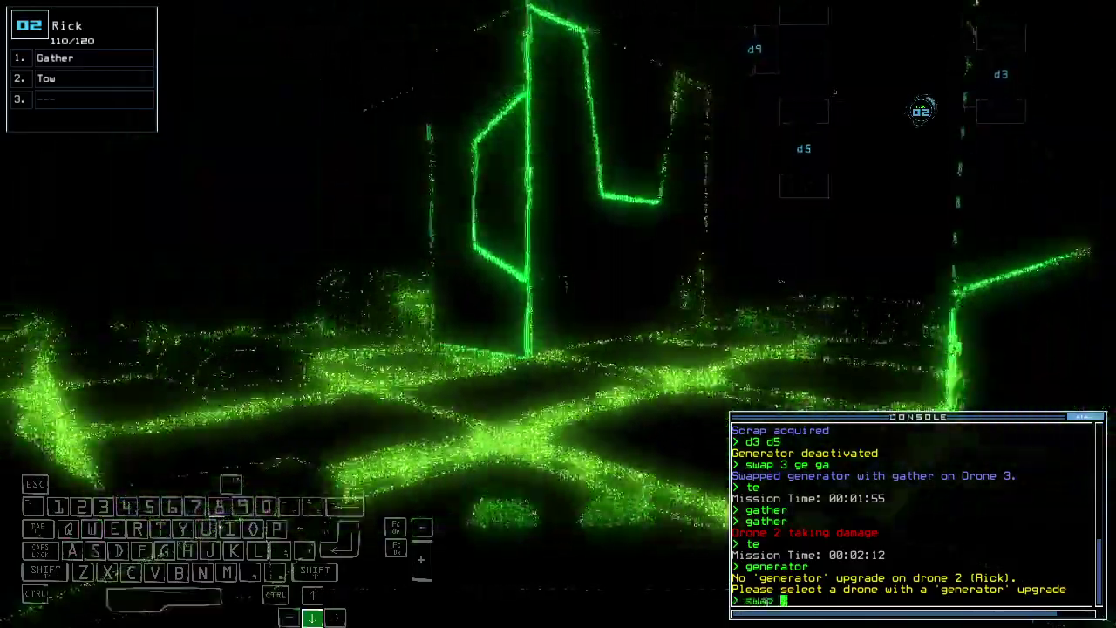
{"action": "type", "text": "ga ge"}
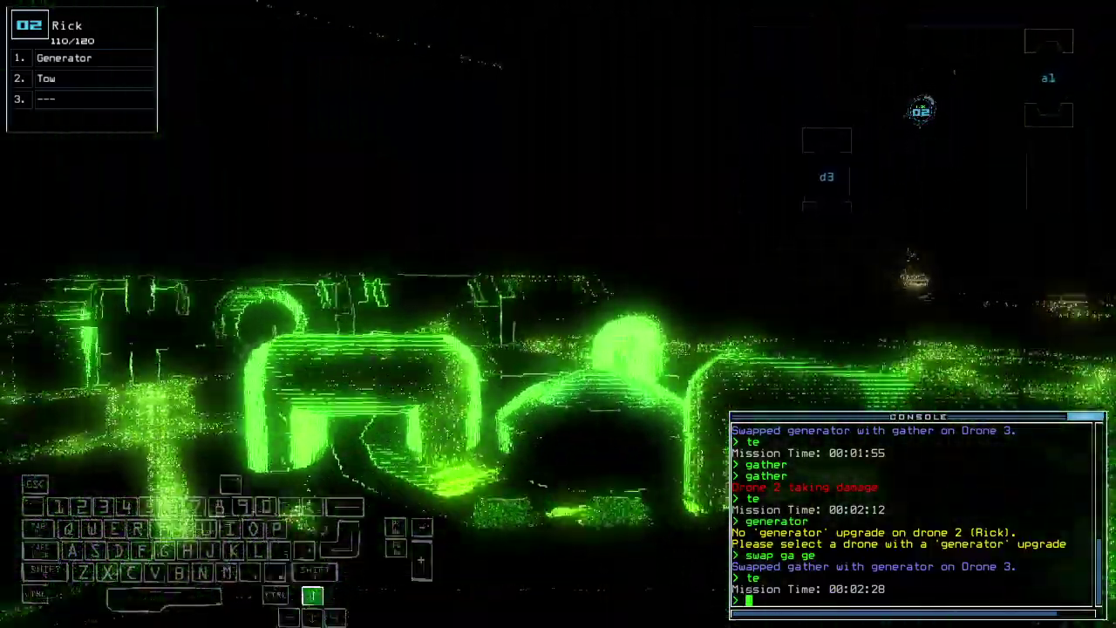
With Wally, open door d7, pick up the lure and look around
{"action": "key", "text": "Return"}
{"action": "type", "text": "generator"}
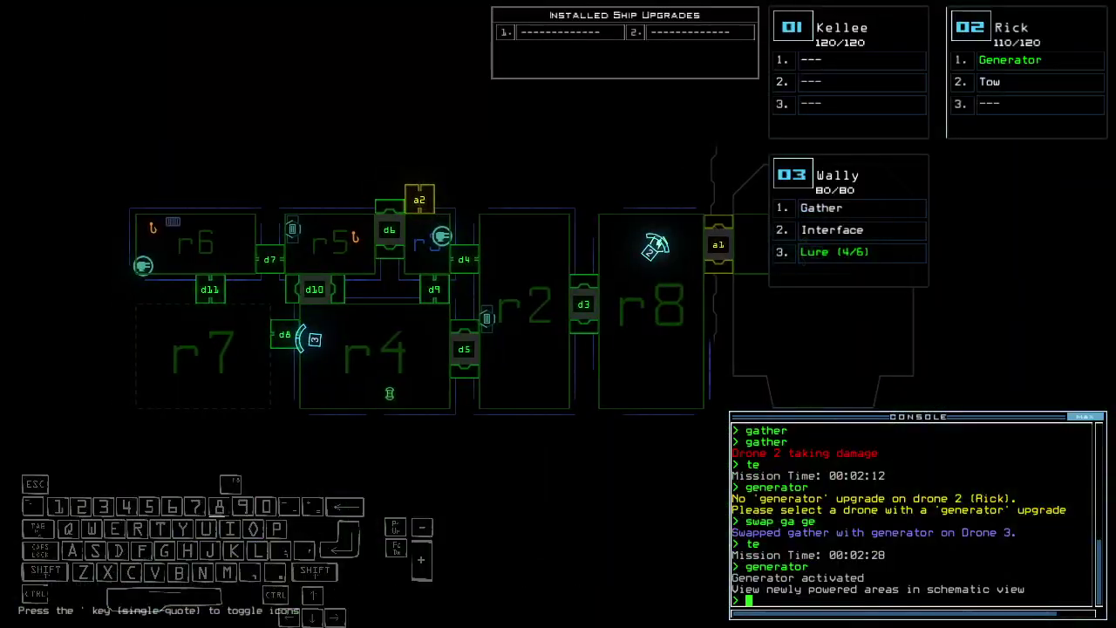
{"action": "key", "text": "3"}
{"action": "key", "text": "Up"}
{"action": "type", "text": "te"}
{"action": "key", "text": "Return"}
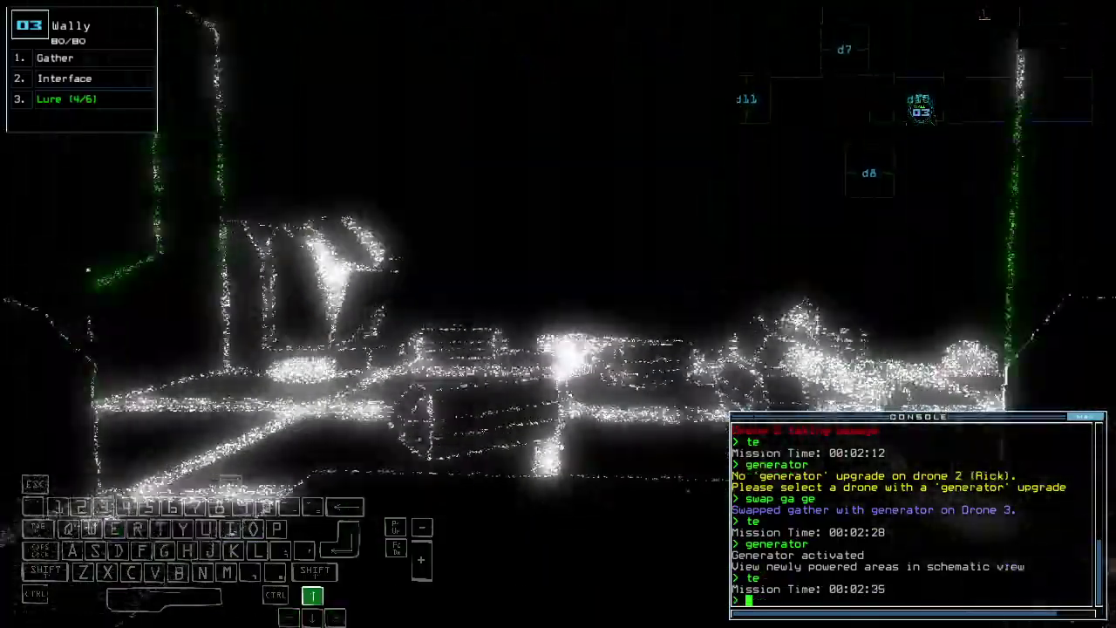
{"action": "type", "text": "d7"}
{"action": "key", "text": "Return"}
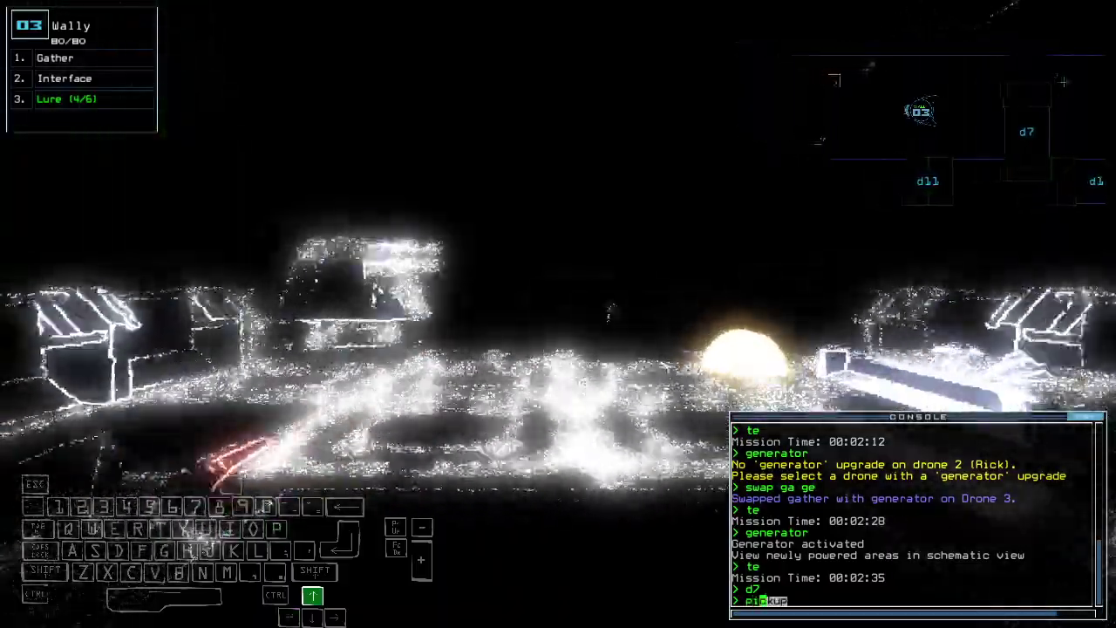
{"action": "type", "text": "ckup"}
{"action": "key", "text": "Return"}
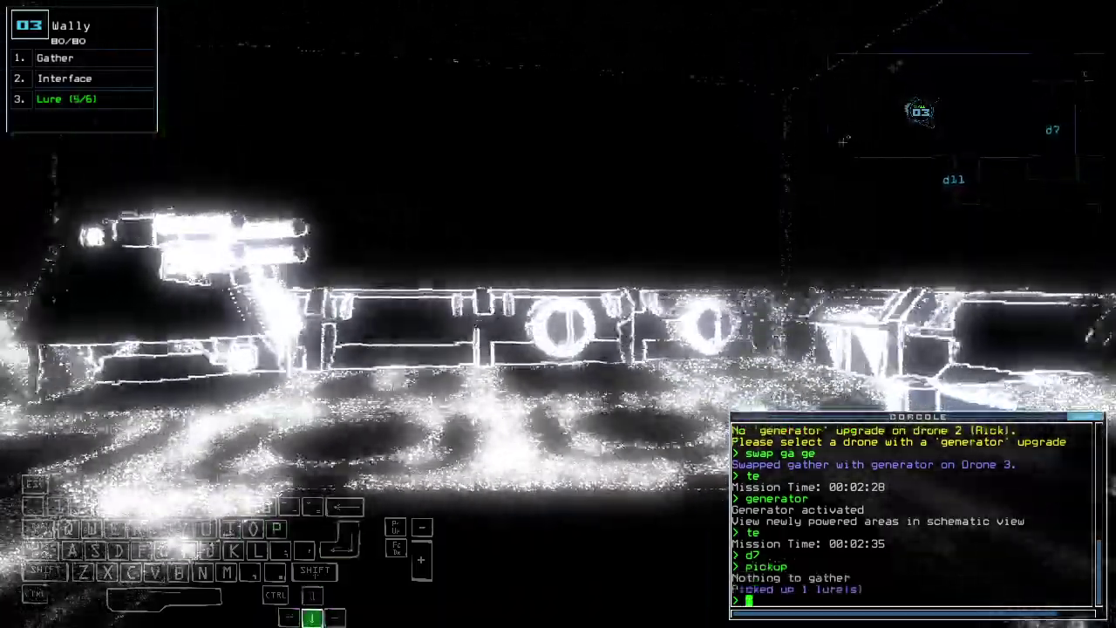
{"action": "left_click_drag", "start_coordinate": [559, 314], "coordinate": [436, 314]}
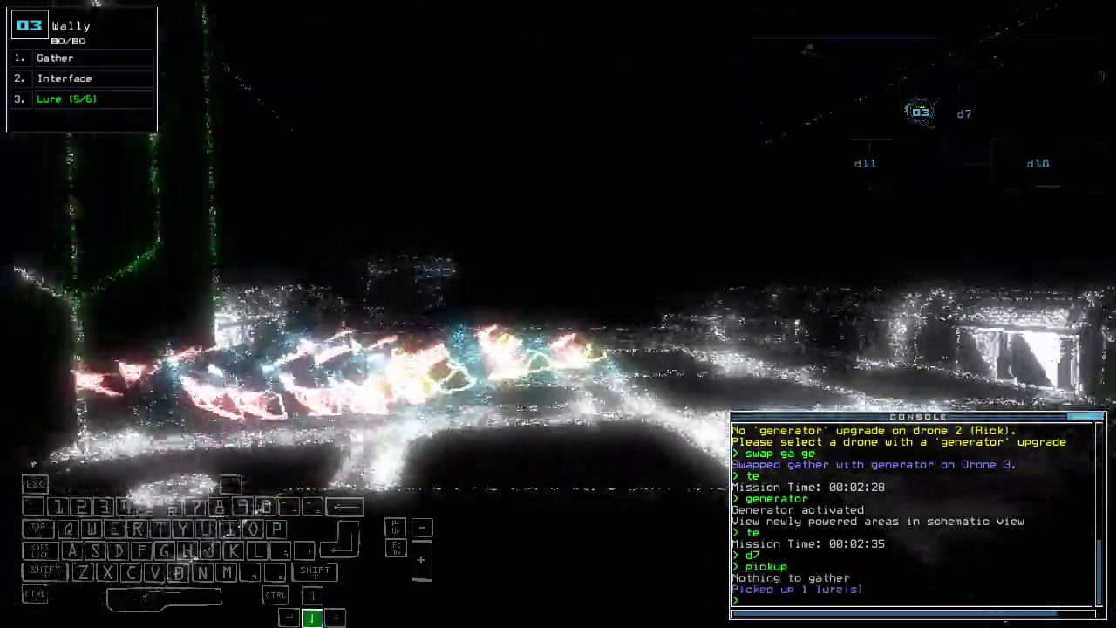
{"action": "left_click_drag", "start_coordinate": [558, 261], "coordinate": [348, 262]}
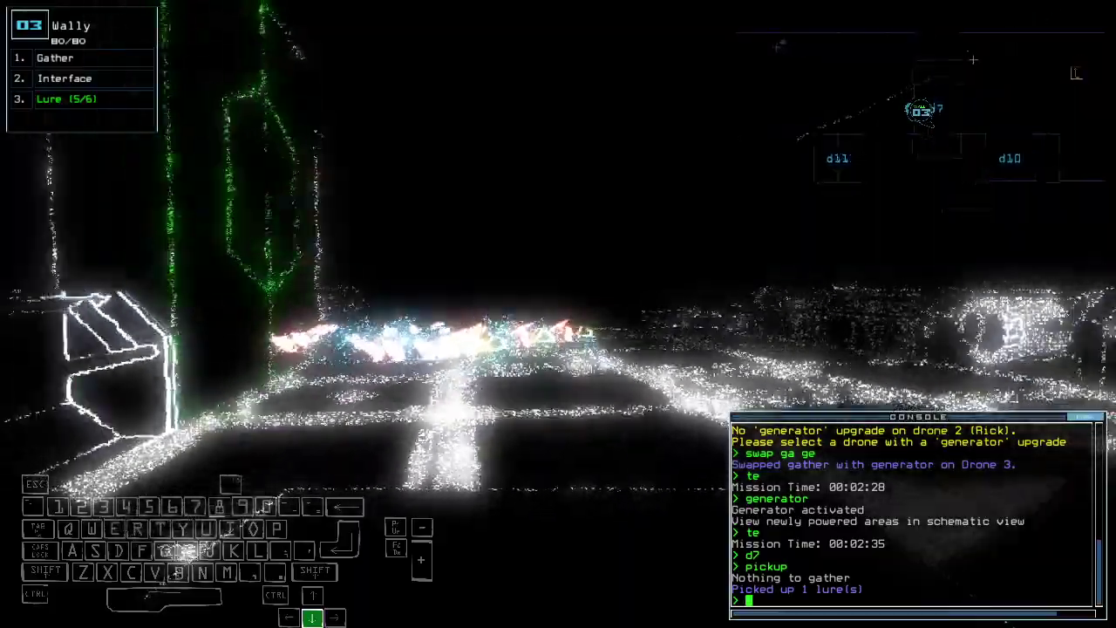
{"action": "type", "text": "dccd"}
Close the doors around Wally, drop a lure, open d8 and retrieve it
{"action": "key", "text": "Return"}
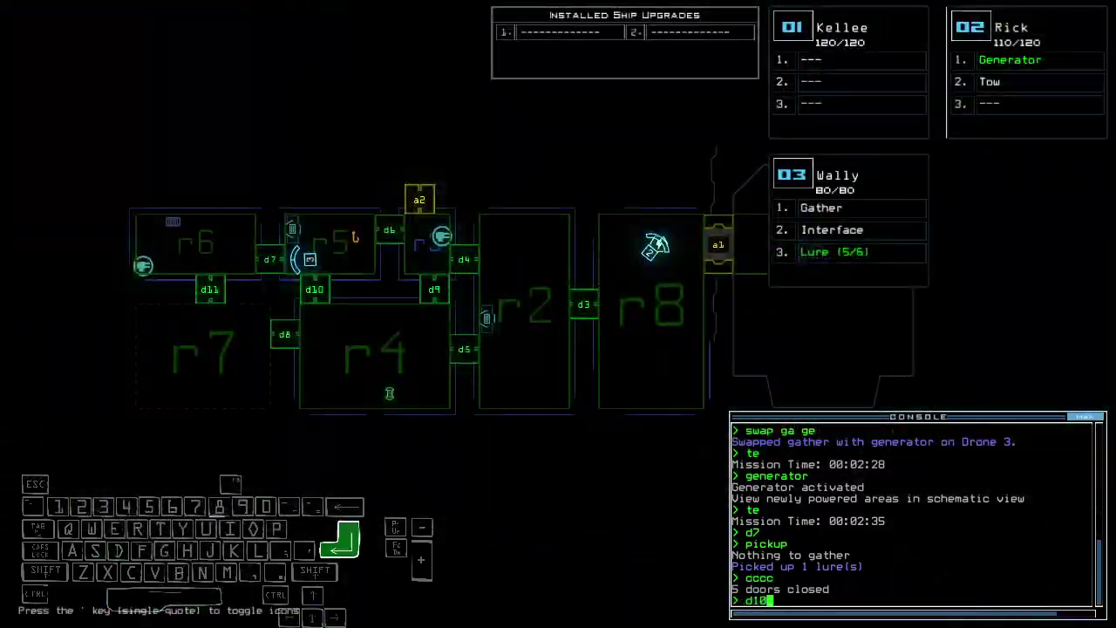
{"action": "key", "text": "space"}
{"action": "type", "text": "1"}
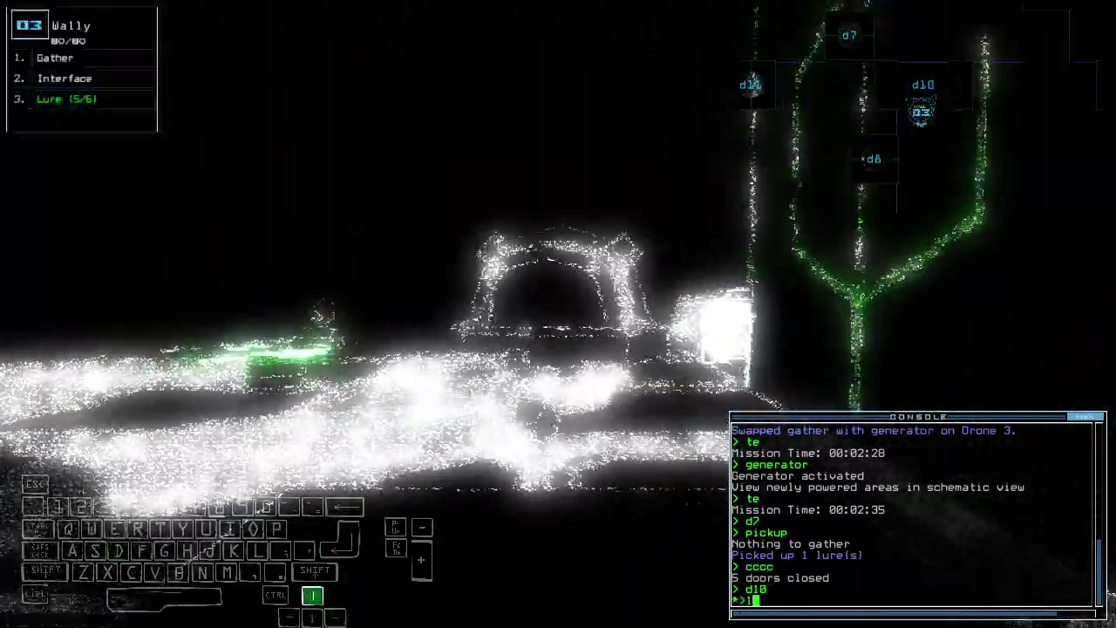
{"action": "key", "text": "Return"}
{"action": "type", "text": "d8"}
{"action": "key", "text": "Return"}
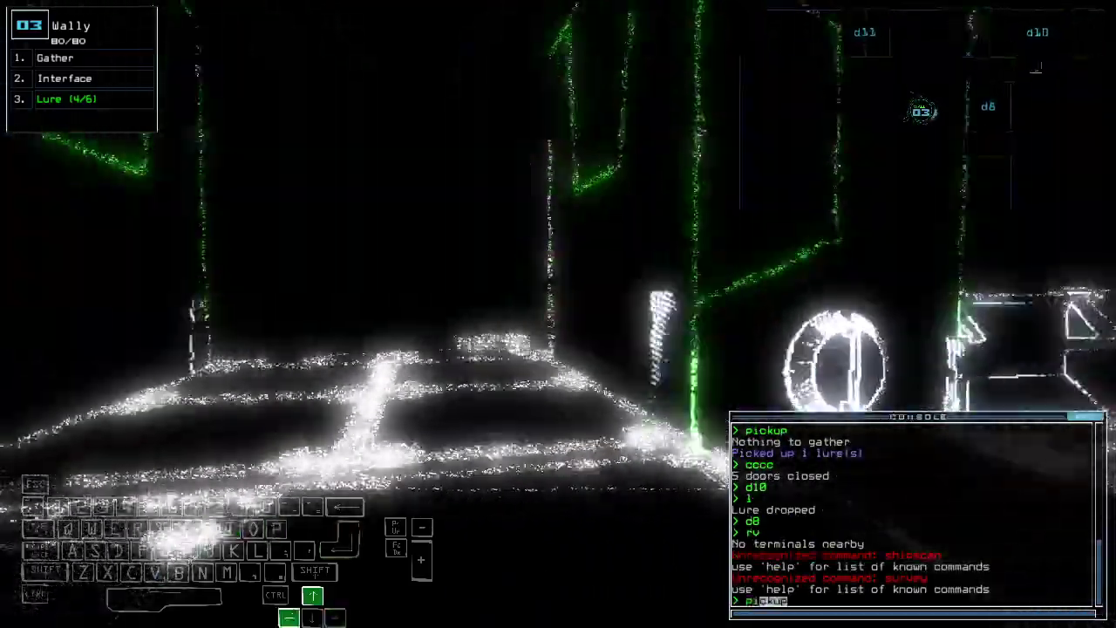
{"action": "type", "text": "pickup"}
{"action": "key", "text": "Return"}
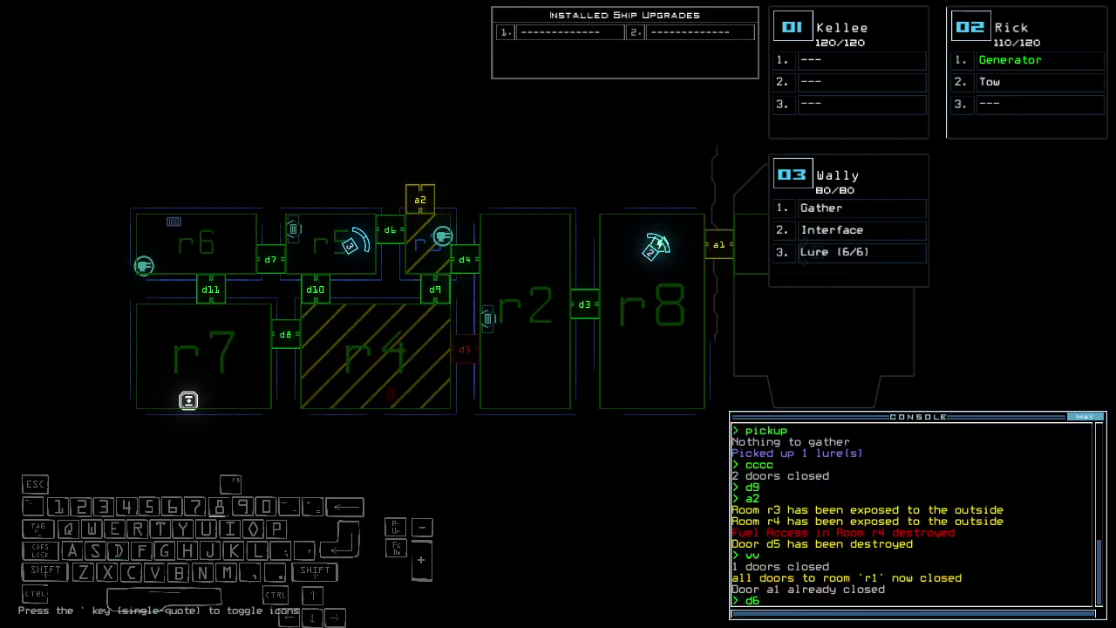
{"action": "type", "text": "arr"}
Open the doors to r1, recall drone 2, check mission time, and leave the derelict
{"action": "key", "text": "Return"}
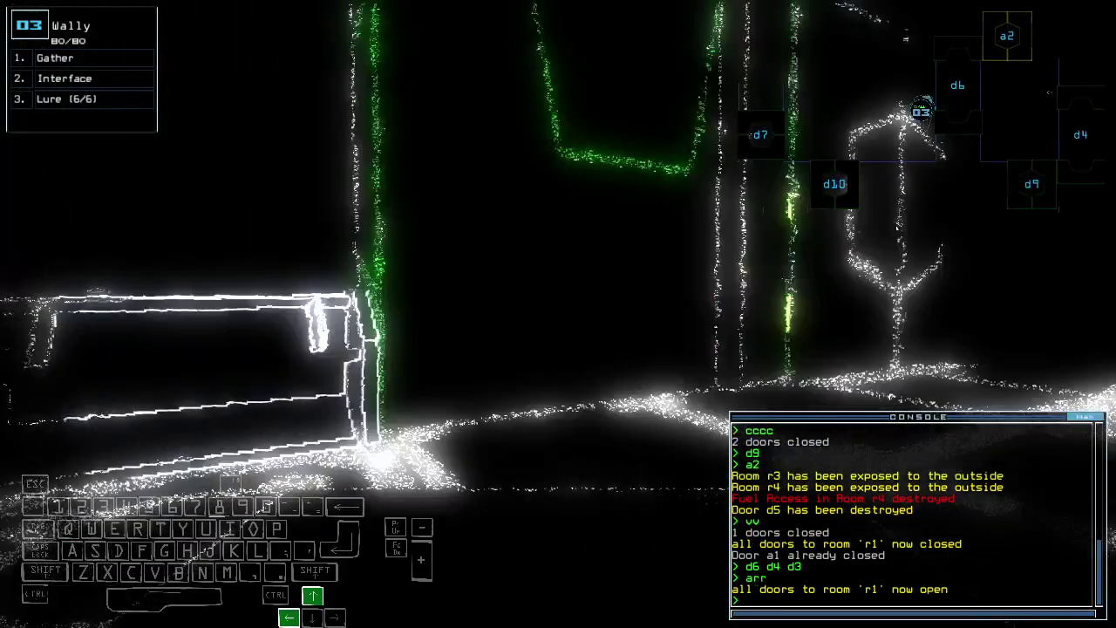
{"action": "type", "text": "back 2"}
{"action": "key", "text": "Return"}
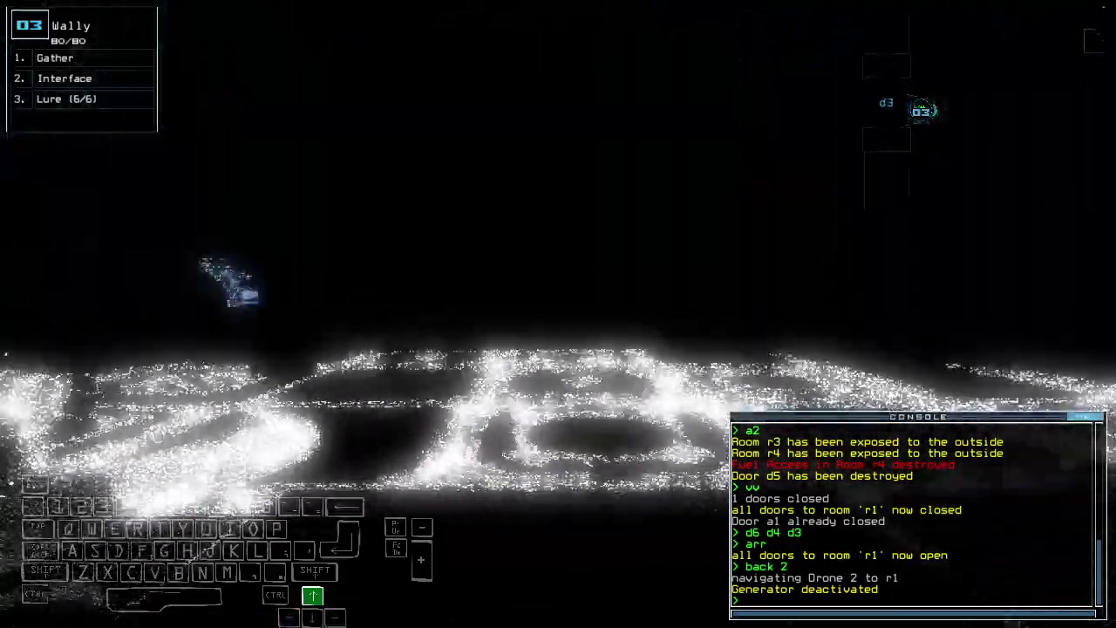
{"action": "type", "text": "te"}
{"action": "key", "text": "Return"}
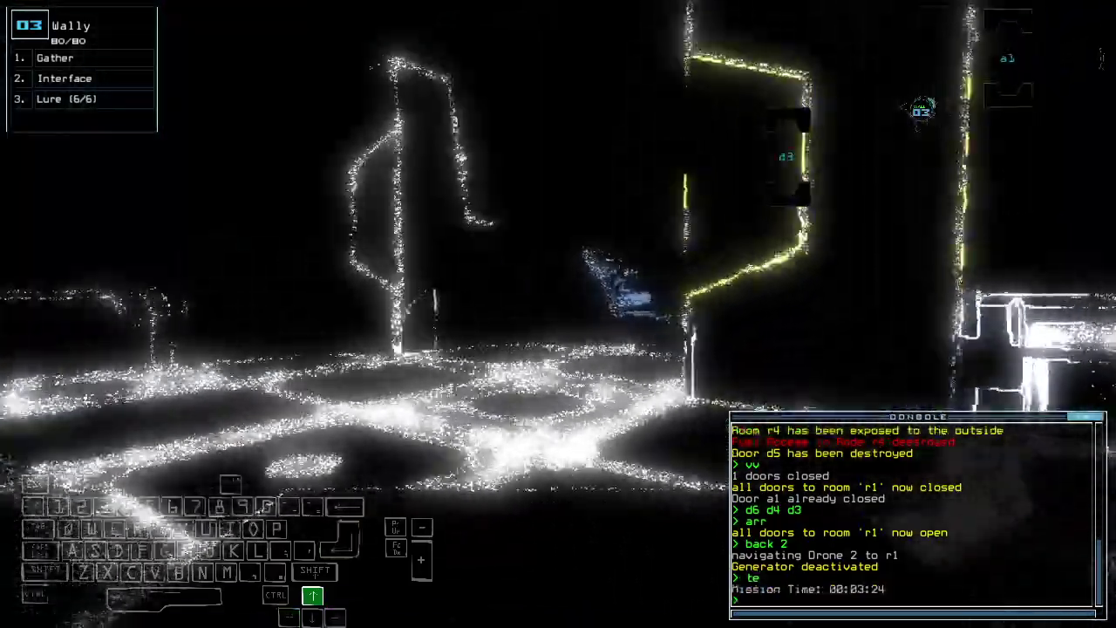
{"action": "key", "text": "Up"}
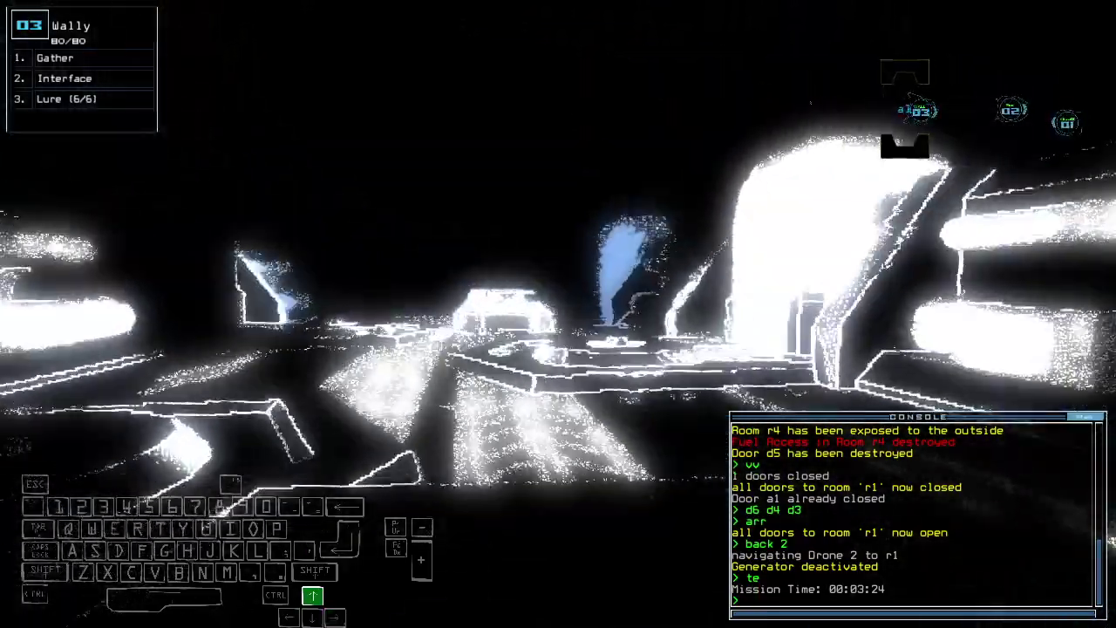
{"action": "key", "text": "space"}
{"action": "type", "text": "out"}
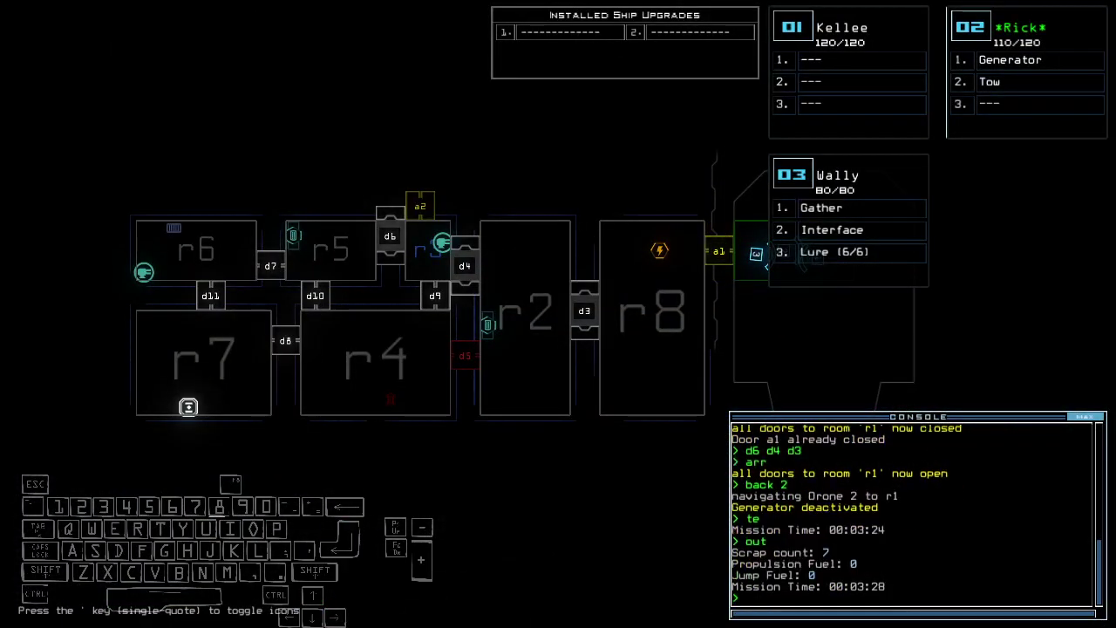
{"action": "type", "text": "exit"}
Exit to the daily results, leave the leaderboard (third, 680), and reopen Challenge
{"action": "key", "text": "Return"}
{"action": "key", "text": "Return"}
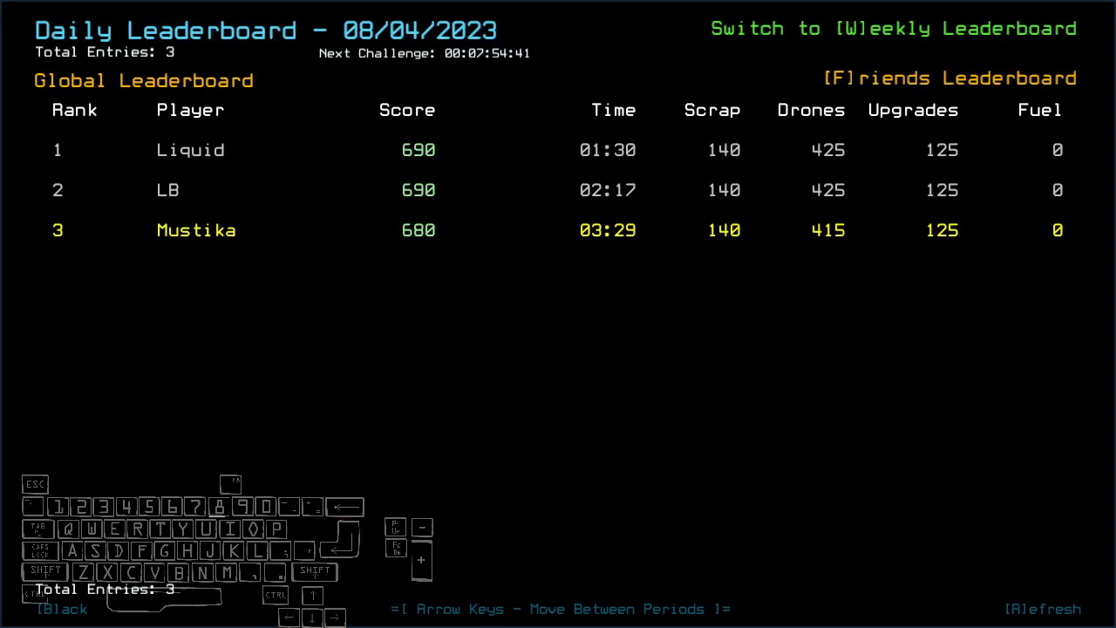
{"action": "key", "text": "b"}
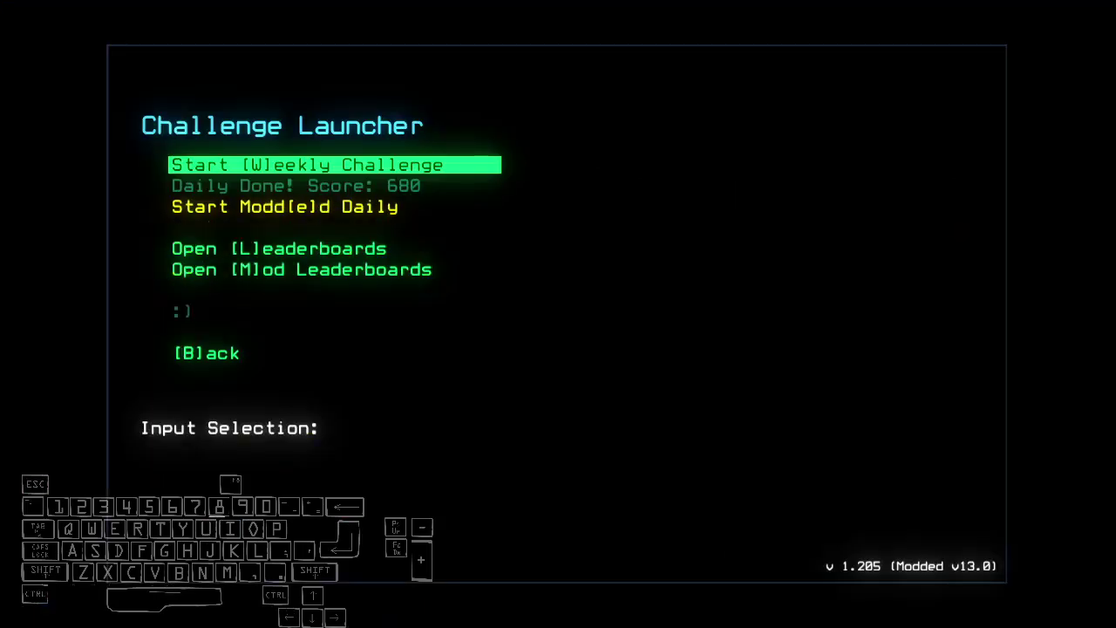
{"action": "key", "text": "b"}
{"action": "key", "text": "a"}
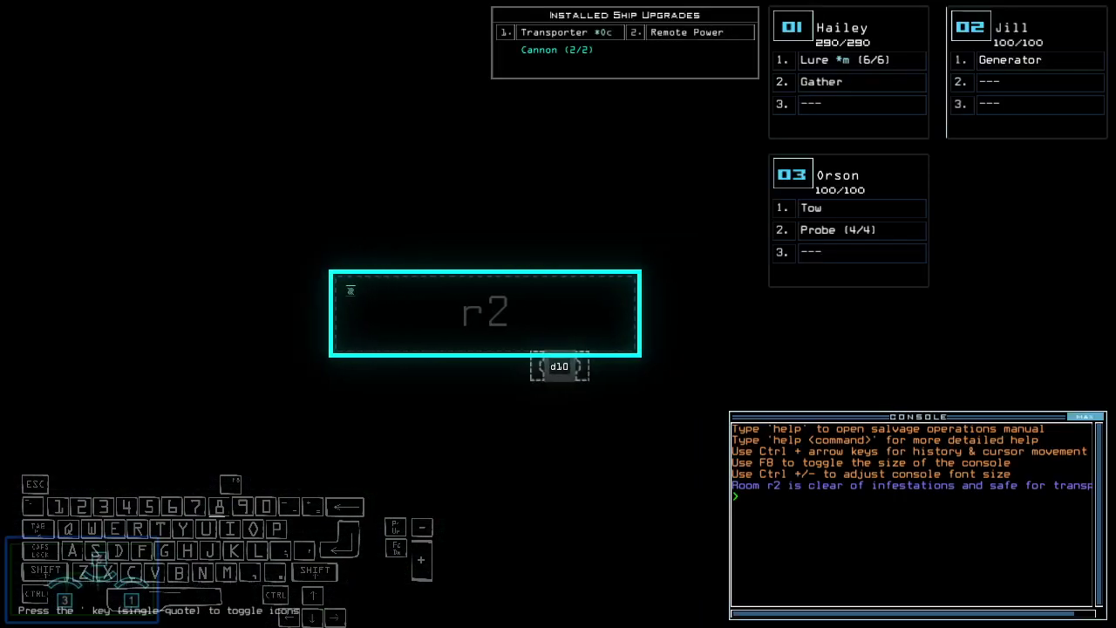
Pan the map to room r2 and redistribute upgrades between drones 2 and 3
{"action": "key", "text": "Down"}
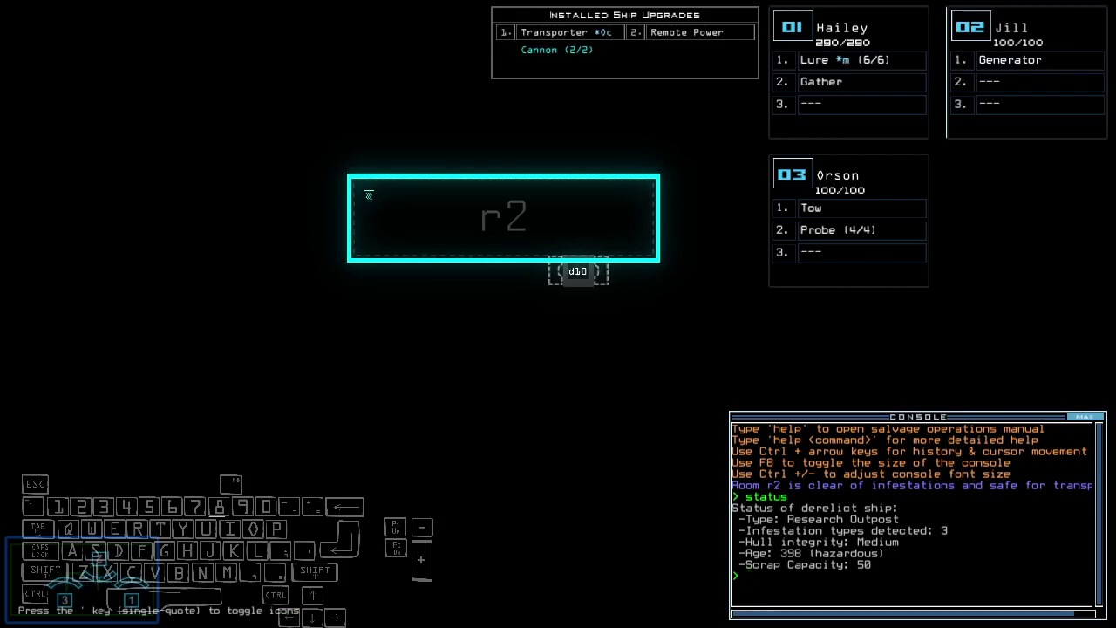
{"action": "type", "text": "2"}
{"action": "key", "text": "Return"}
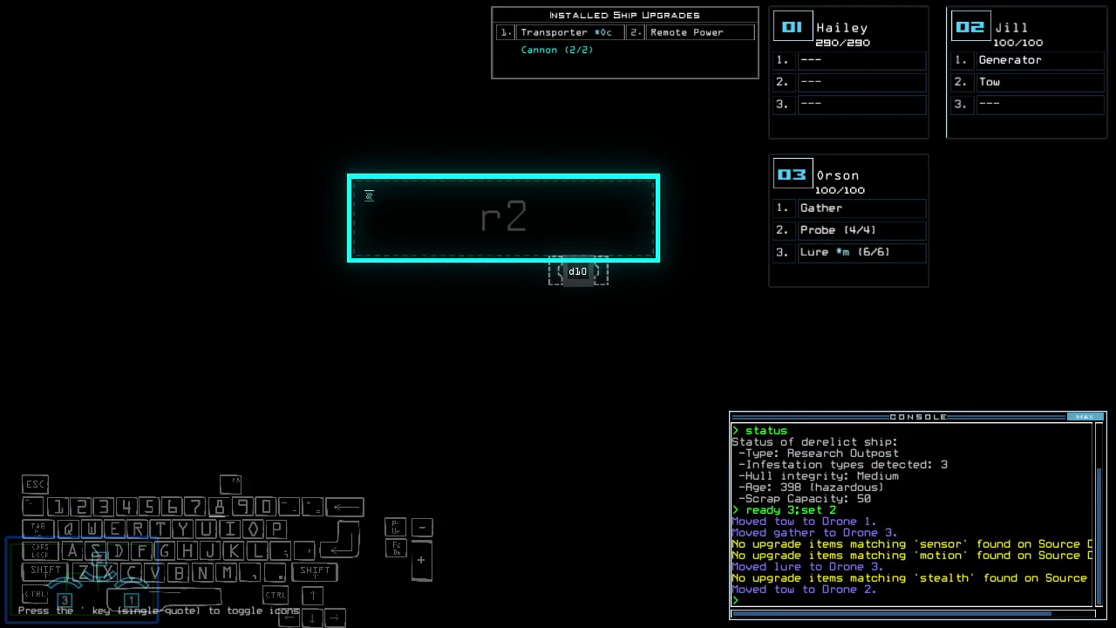
{"action": "key", "text": "3"}
{"action": "key", "text": "3"}
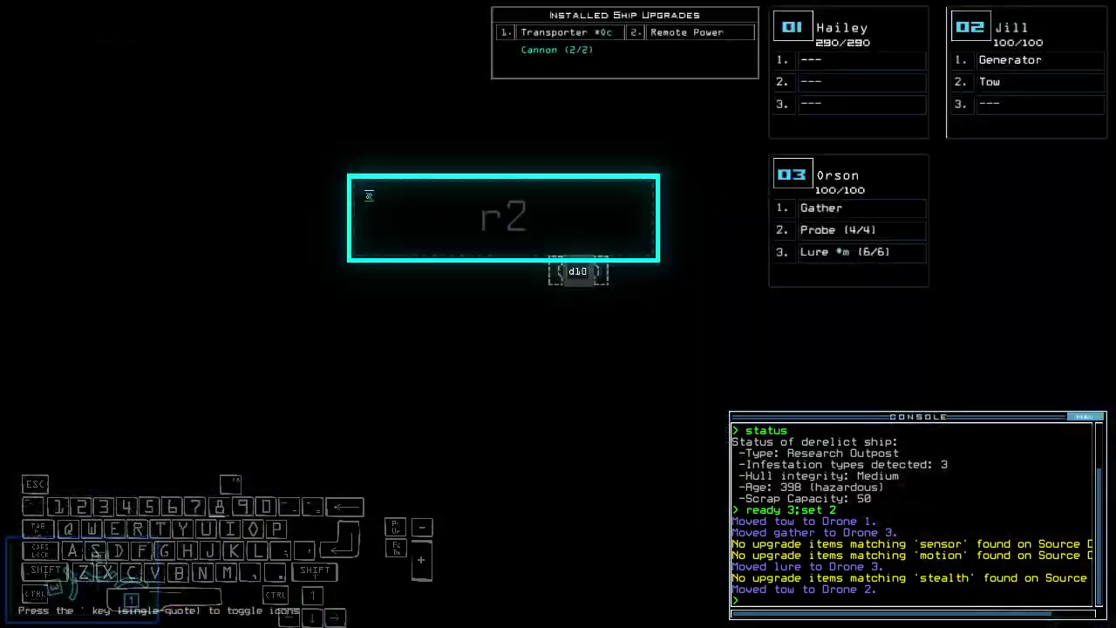
{"action": "type", "text": "transport 2 3 r2"}
Transport drones 2 and 3 into r2, drive Jill forward, and activate the generator
{"action": "key", "text": "Return"}
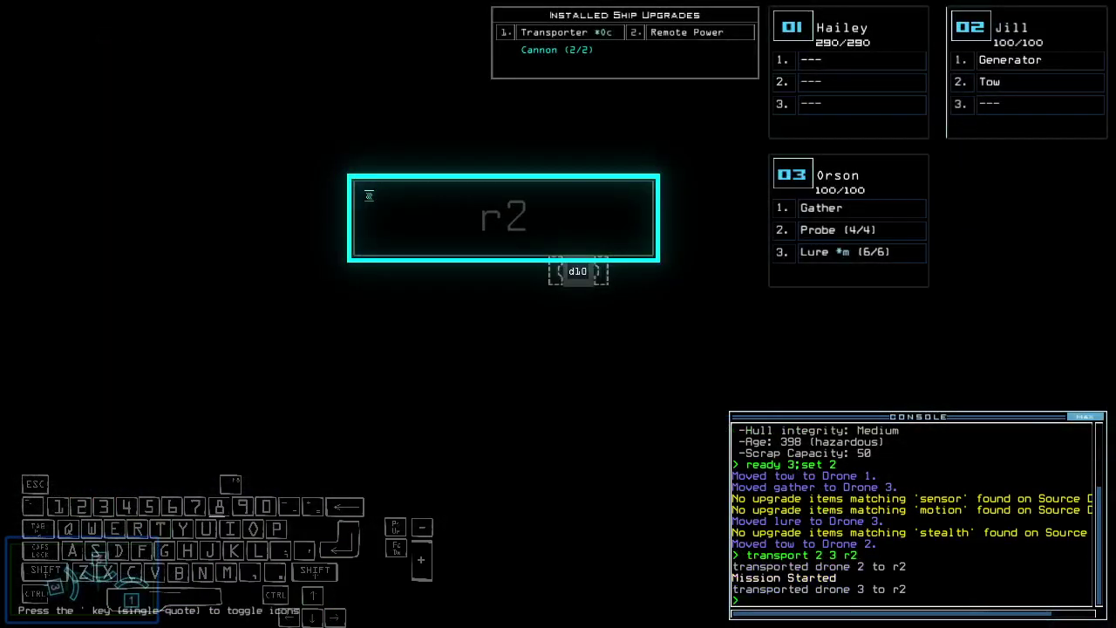
{"action": "key", "text": "2"}
{"action": "key", "text": "Up"}
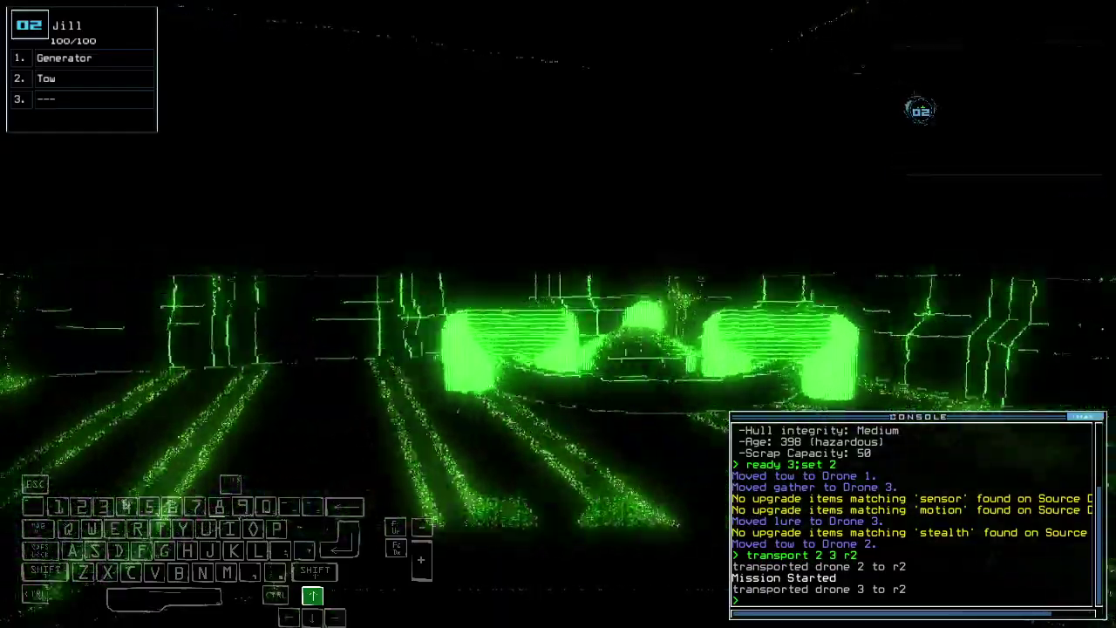
{"action": "type", "text": "ge"}
{"action": "key", "text": "Return"}
Have Orson drop two probes and check the probed rooms on the map
{"action": "key", "text": "3"}
{"action": "key", "text": "2"}
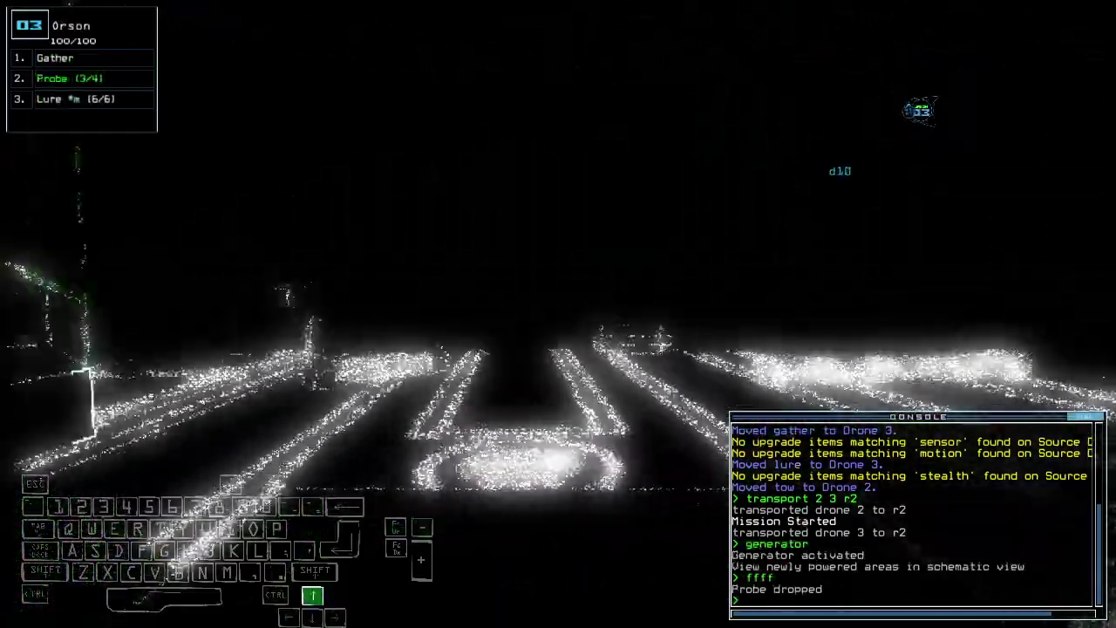
{"action": "key", "text": "2"}
{"action": "type", "text": "ffff"}
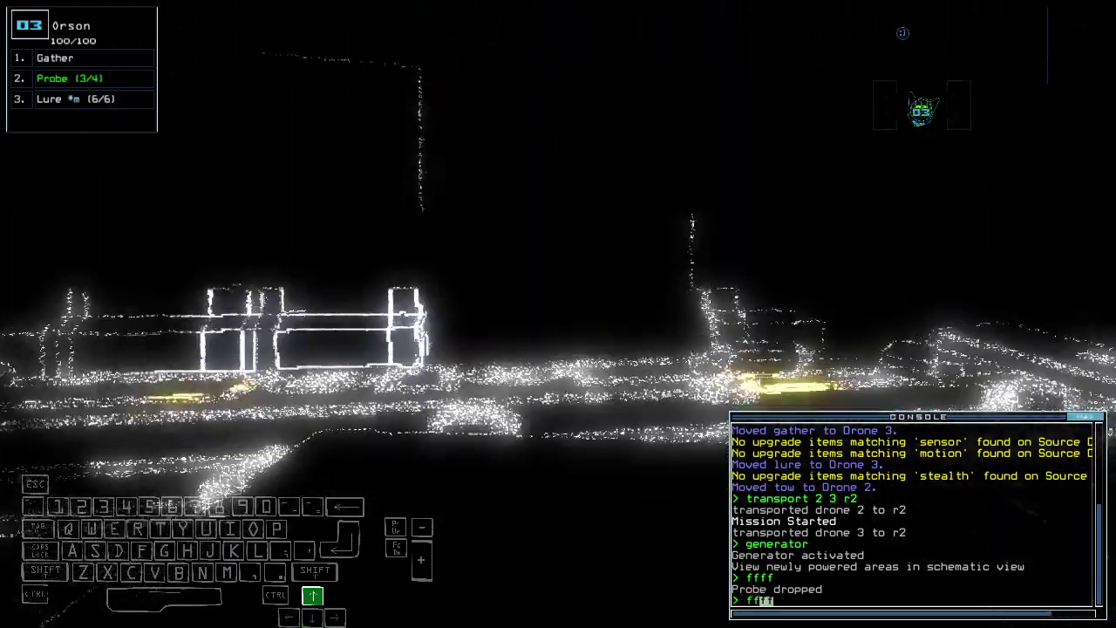
{"action": "key", "text": "space"}
{"action": "key", "text": "Up"}
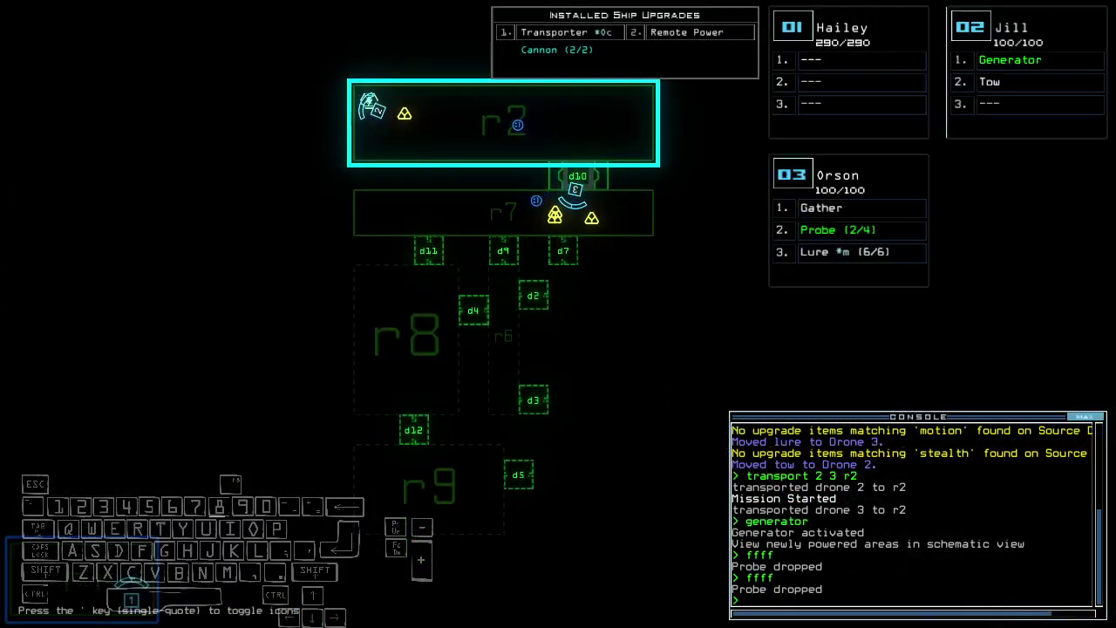
{"action": "key", "text": "space"}
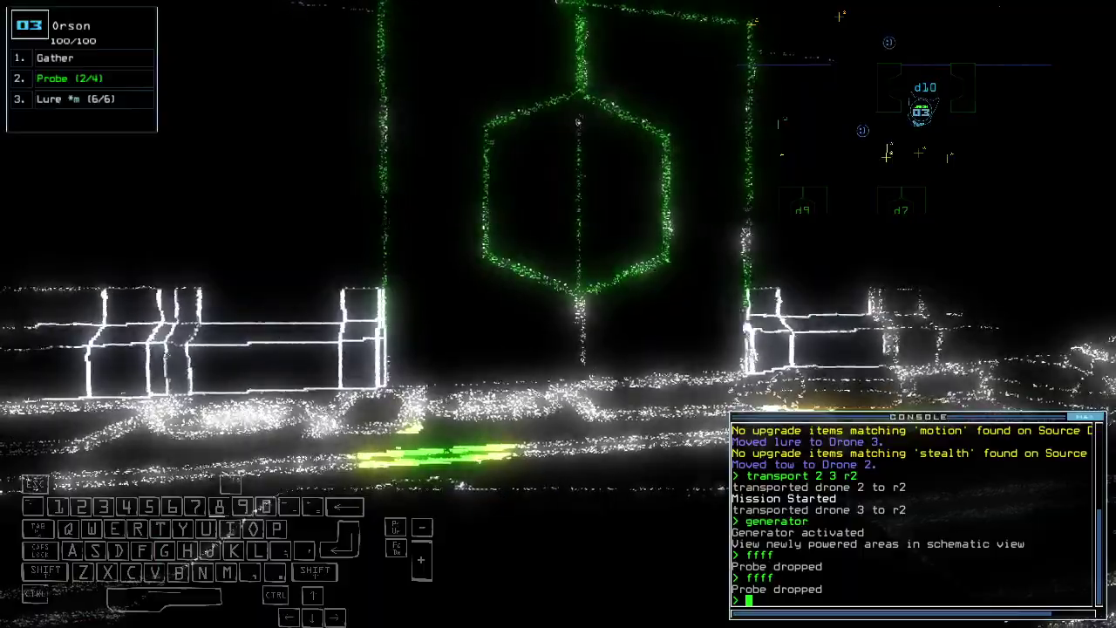
{"action": "type", "text": "pi"}
Recover both probes, drive Orson onward, and list the items in room r7
{"action": "key", "text": "Return"}
{"action": "key", "text": "Right"}
{"action": "key", "text": "Up"}
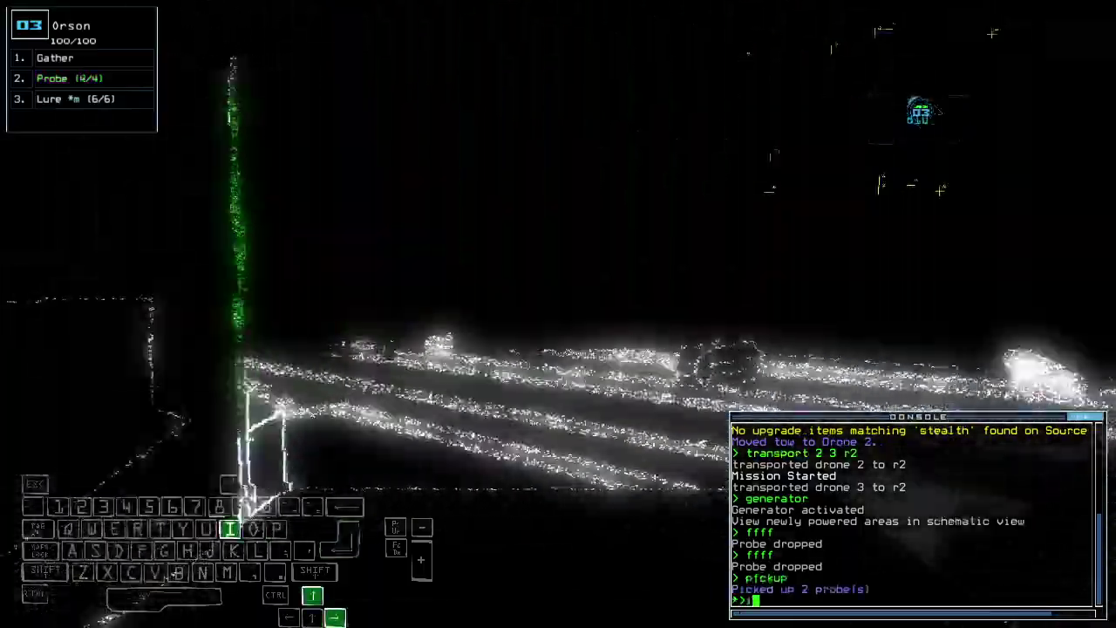
{"action": "type", "text": "i"}
{"action": "key", "text": "Return"}
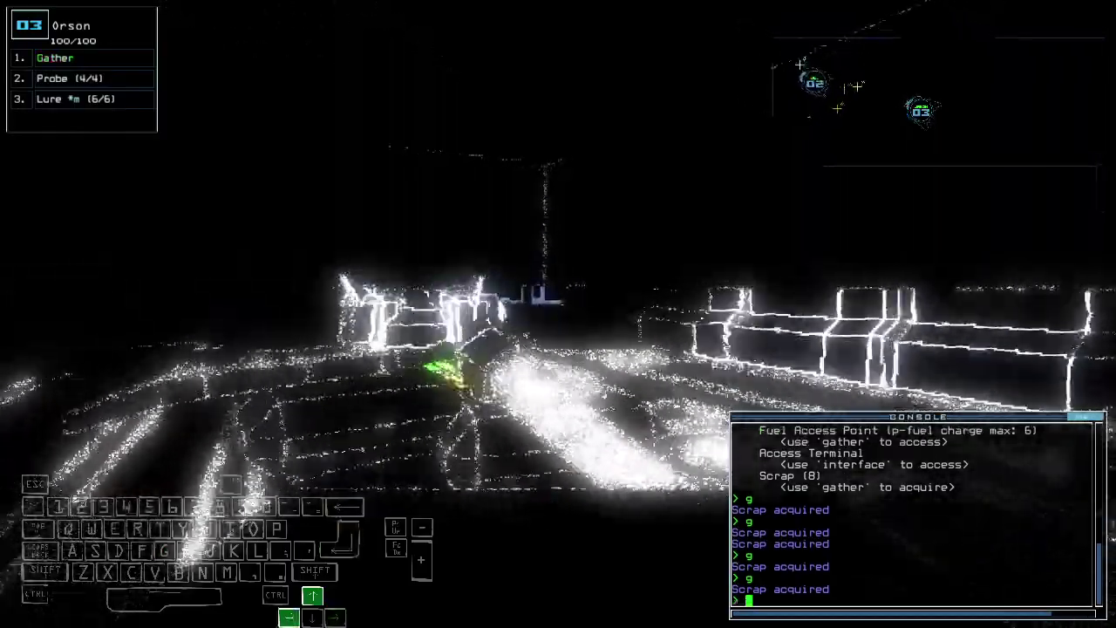
{"action": "type", "text": "g"}
Maneuver Orson to gather scrap in room r2 and close the nearby door
{"action": "key", "text": "Return"}
{"action": "type", "text": "g"}
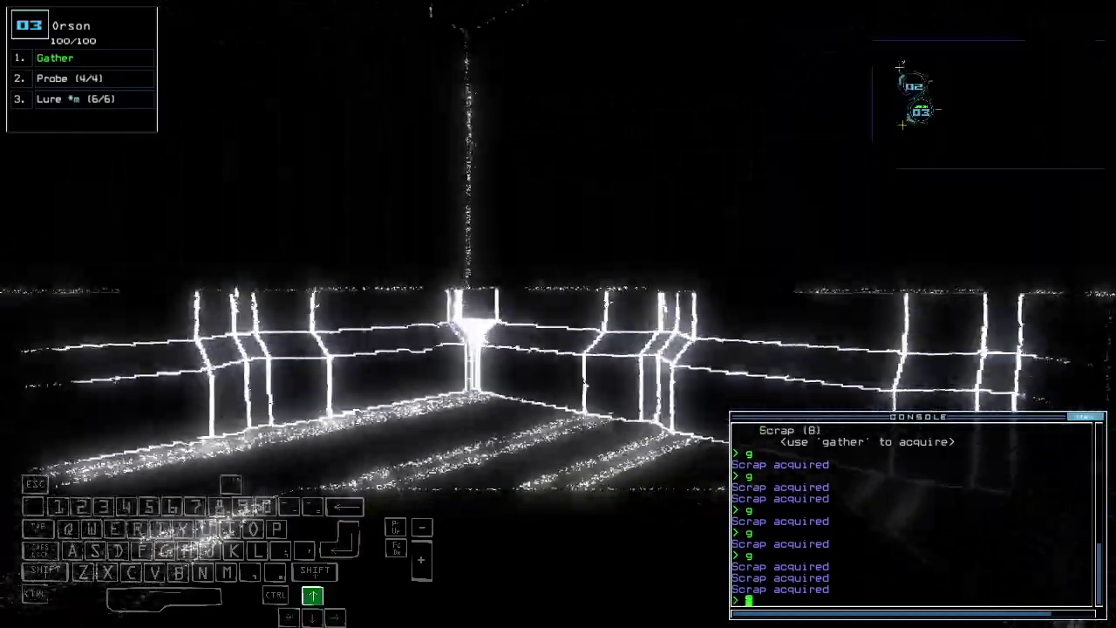
{"action": "key", "text": "Down"}
{"action": "key", "text": "Left"}
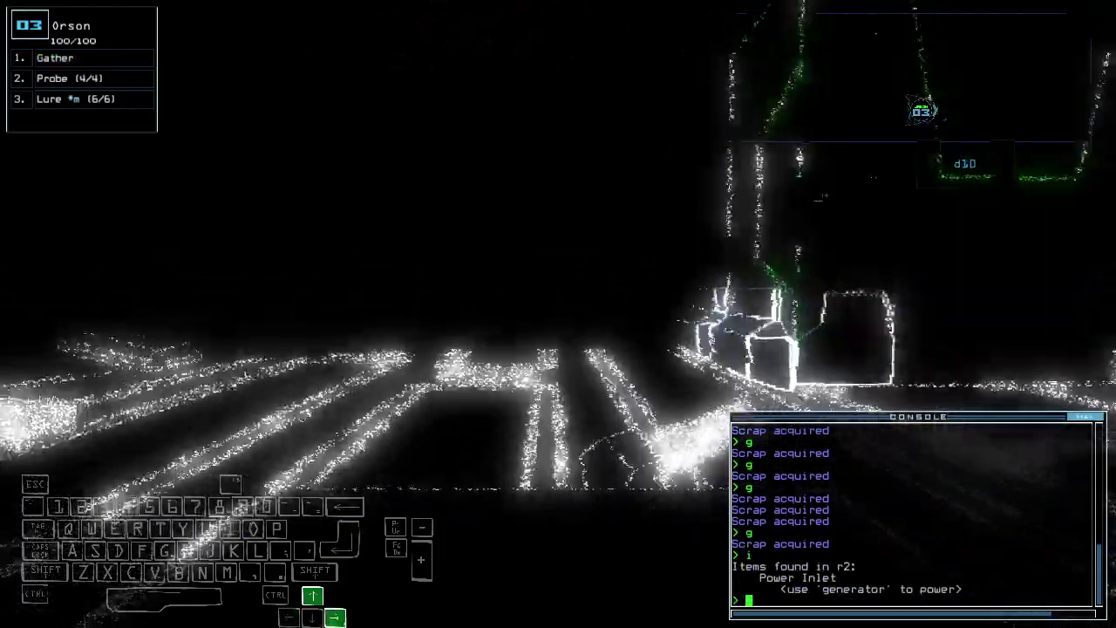
{"action": "key", "text": "Left"}
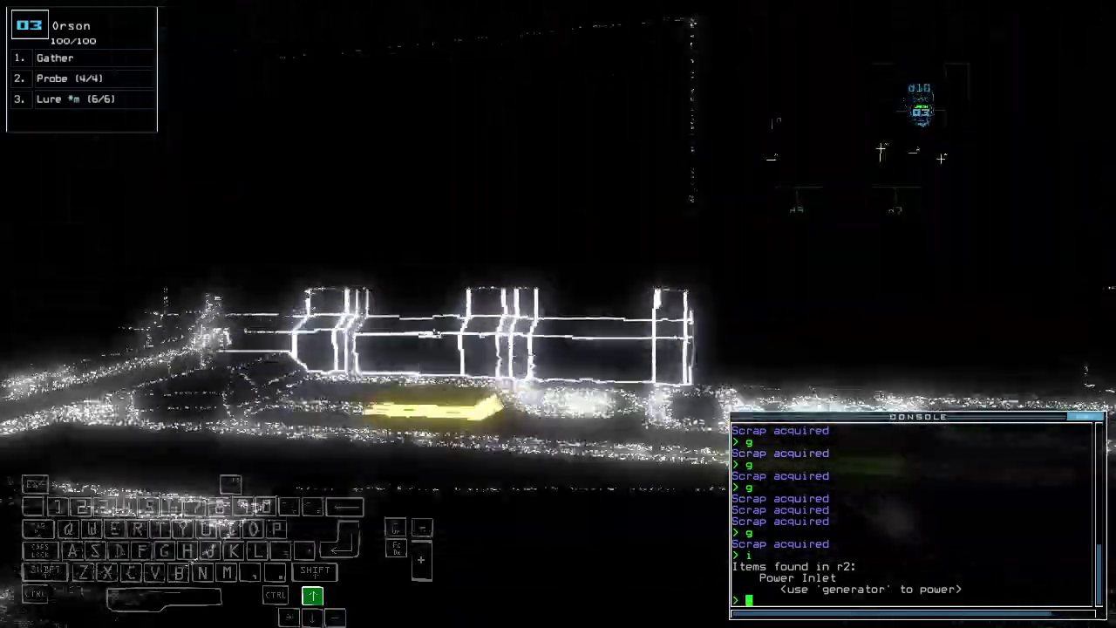
{"action": "key", "text": "g"}
{"action": "key", "text": "g"}
{"action": "key", "text": "g"}
{"action": "key", "text": "Down"}
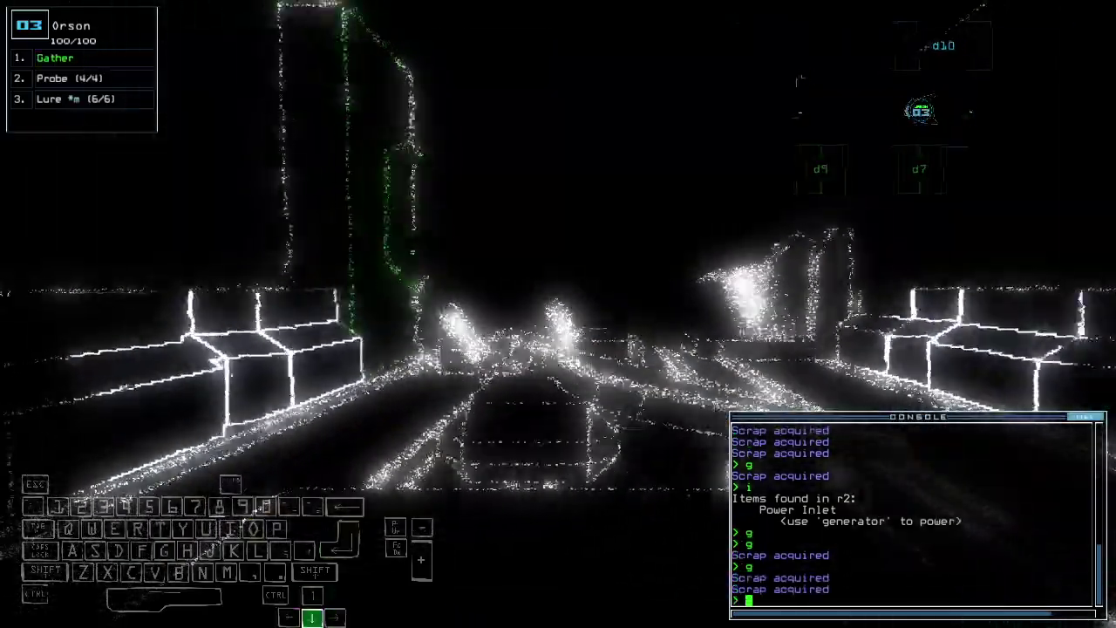
{"action": "type", "text": "cccc"}
{"action": "key", "text": "Return"}
{"action": "key", "text": "Up"}
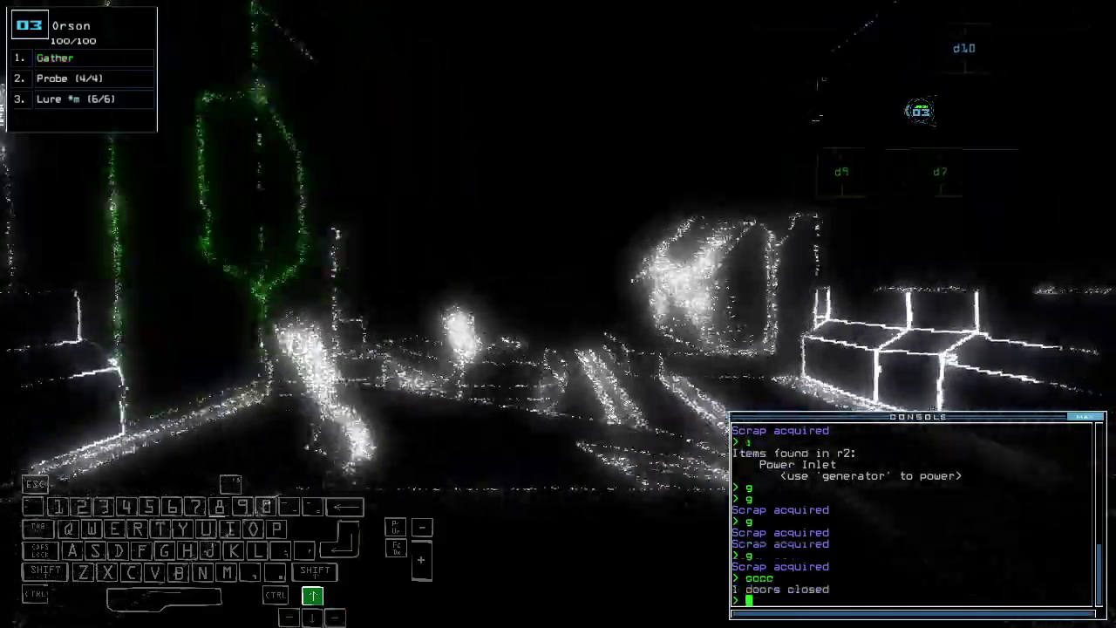
{"action": "type", "text": "g"}
{"action": "key", "text": "Return"}
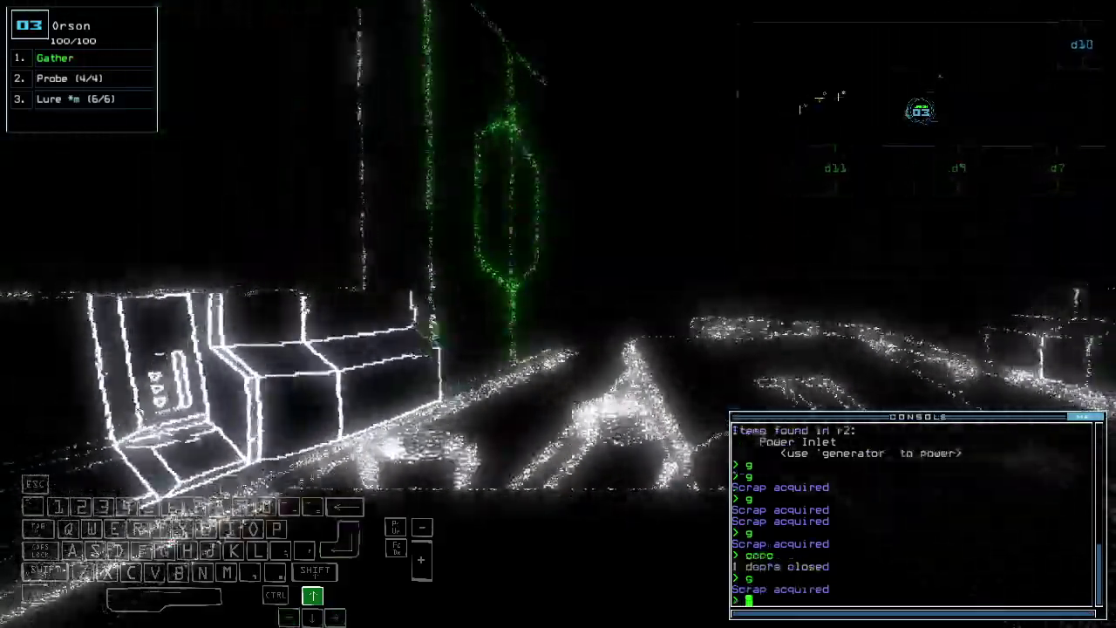
{"action": "type", "text": "status"}
Report ship status, gather remaining scrap, drop a lure (5/6 left), and gather fuel
{"action": "key", "text": "Return"}
{"action": "type", "text": "g"}
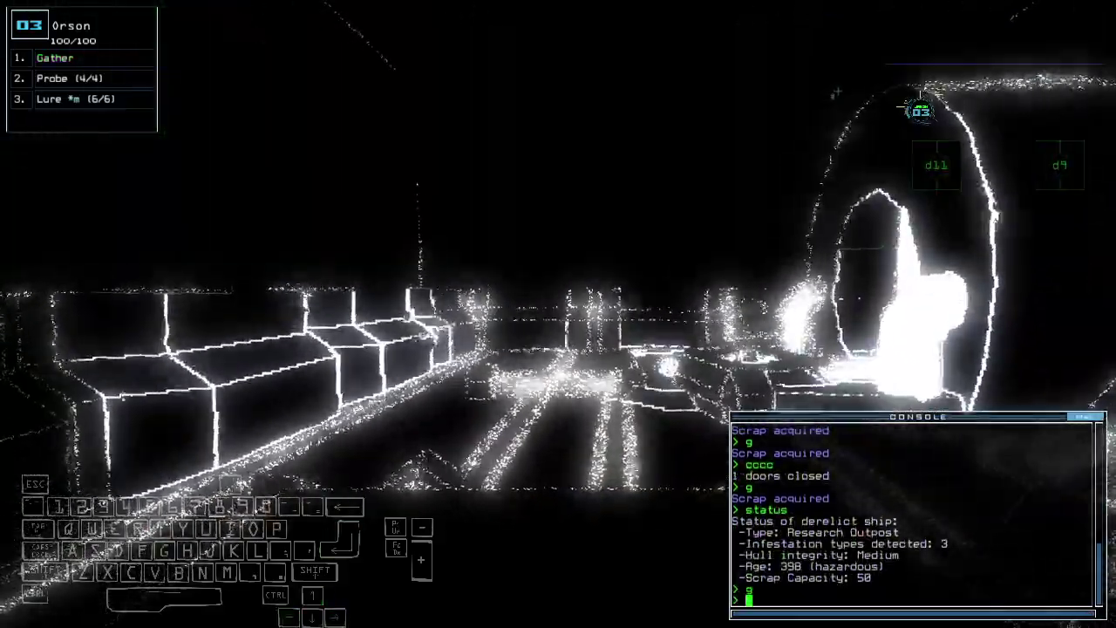
{"action": "key", "text": "Return"}
{"action": "type", "text": "g"}
{"action": "key", "text": "Return"}
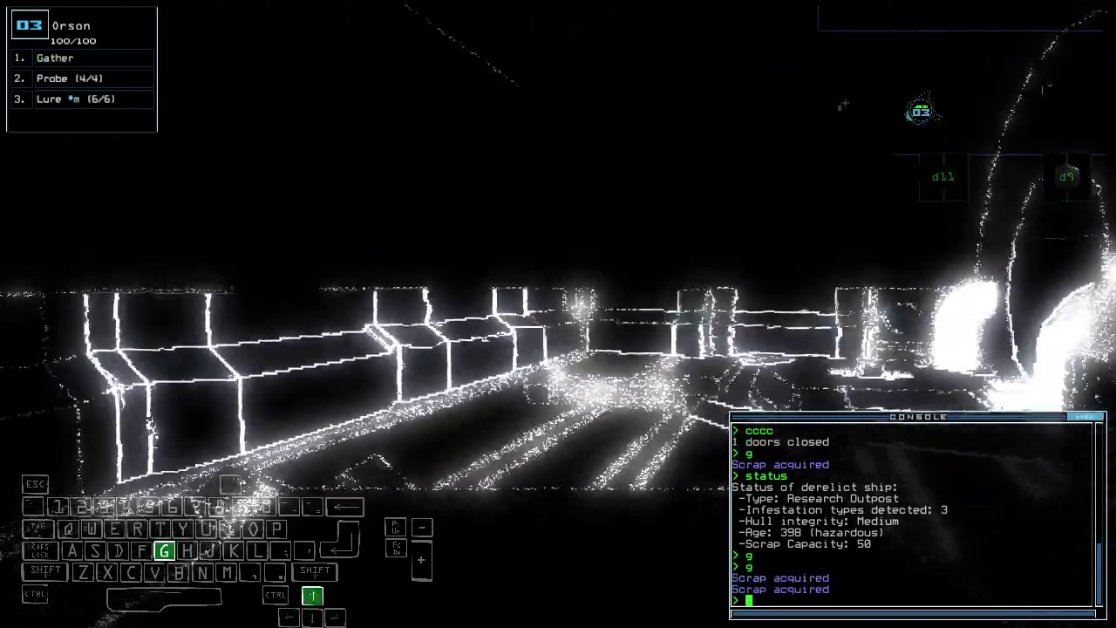
{"action": "type", "text": "g"}
{"action": "key", "text": "Return"}
{"action": "key", "text": "space"}
{"action": "key", "text": "space"}
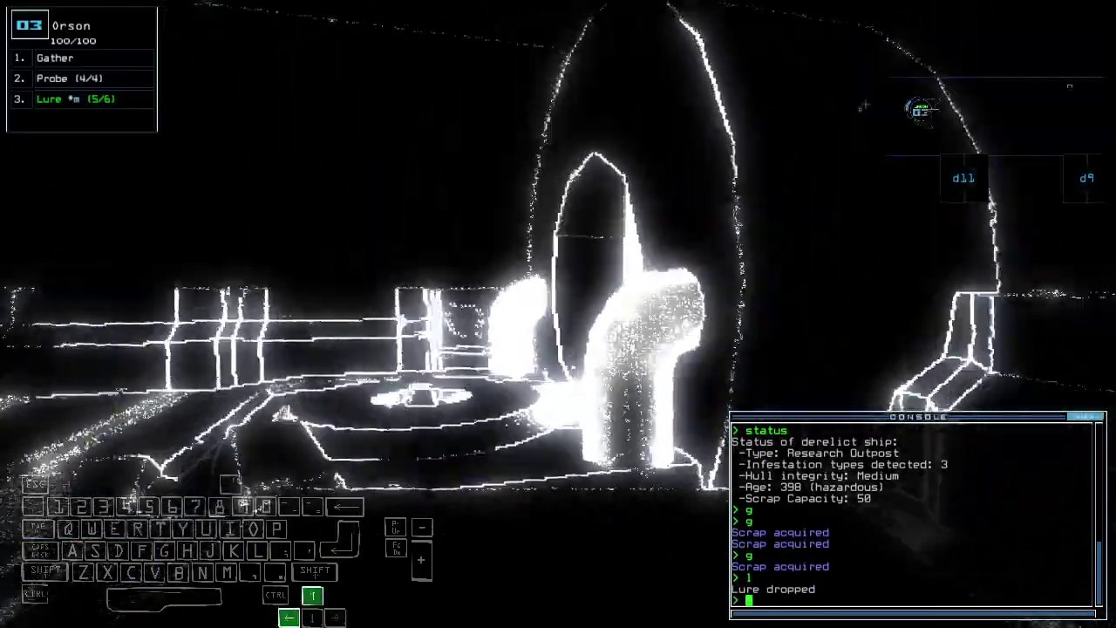
{"action": "type", "text": "g"}
{"action": "key", "text": "Return"}
{"action": "key", "text": "space"}
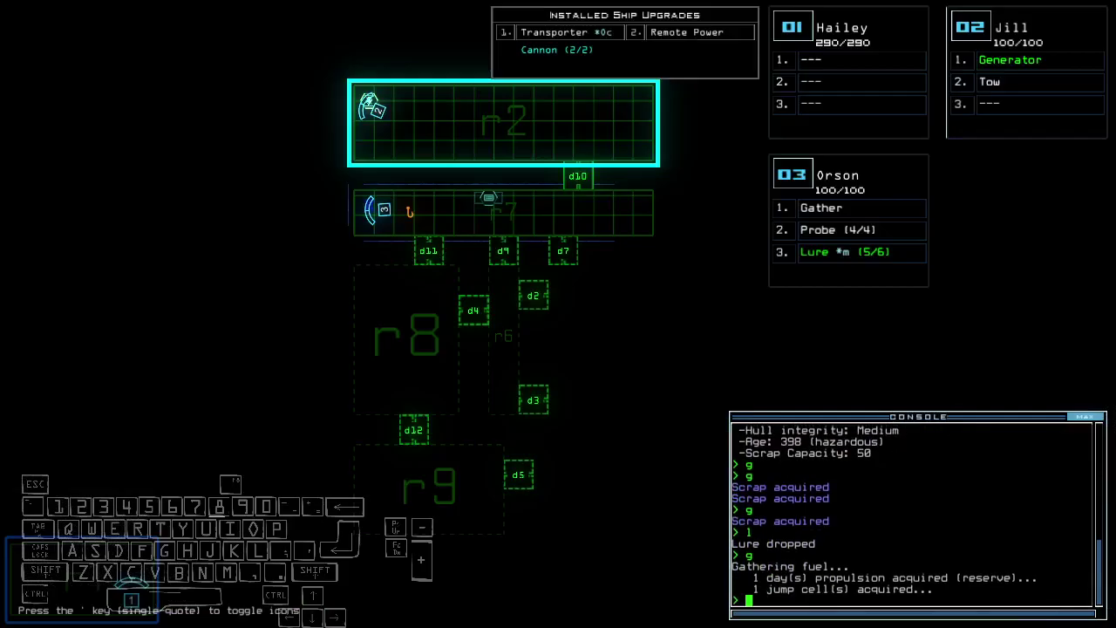
Move drone 3 through door d11 and probe room r8
{"action": "key", "text": "space"}
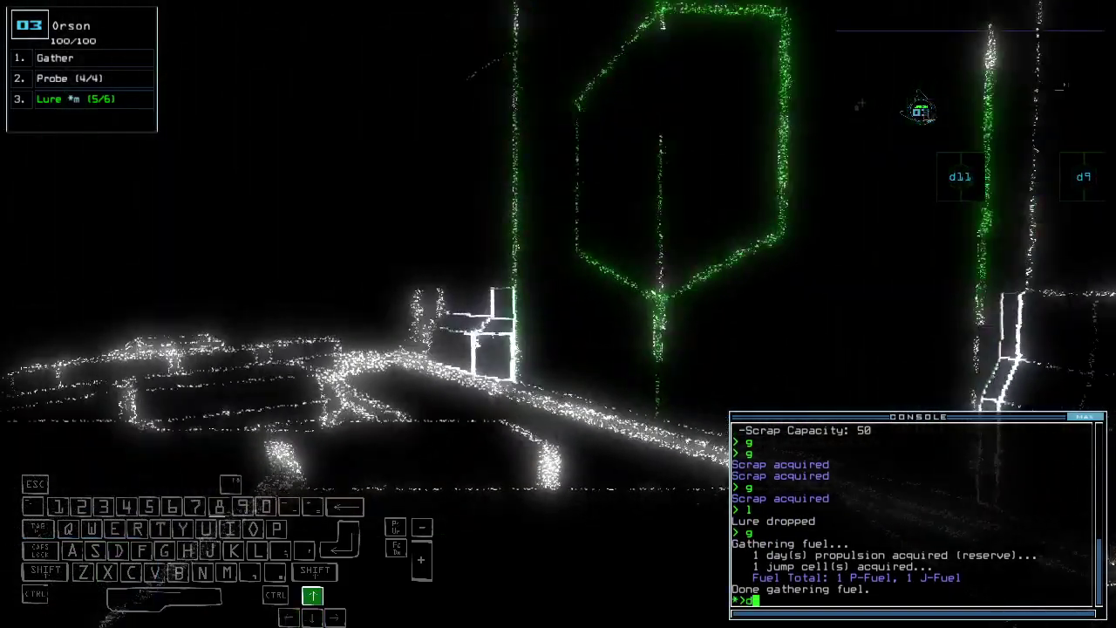
{"action": "type", "text": "d11"}
{"action": "key", "text": "Return"}
{"action": "key", "text": "Up"}
{"action": "type", "text": "p"}
{"action": "key", "text": "Return"}
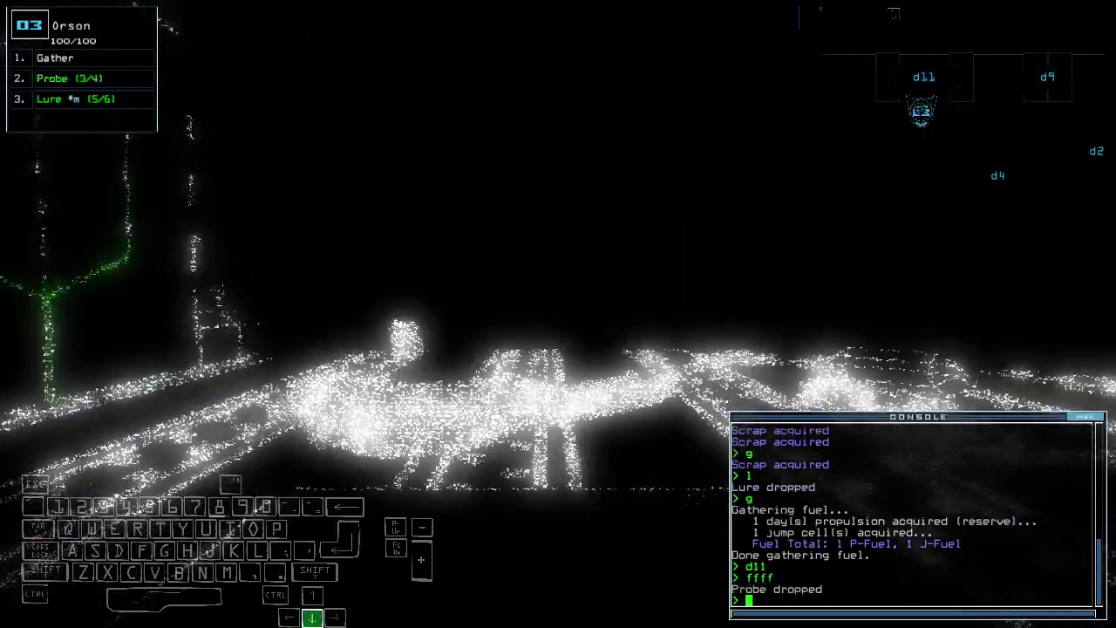
{"action": "key", "text": "Down"}
{"action": "key", "text": "space"}
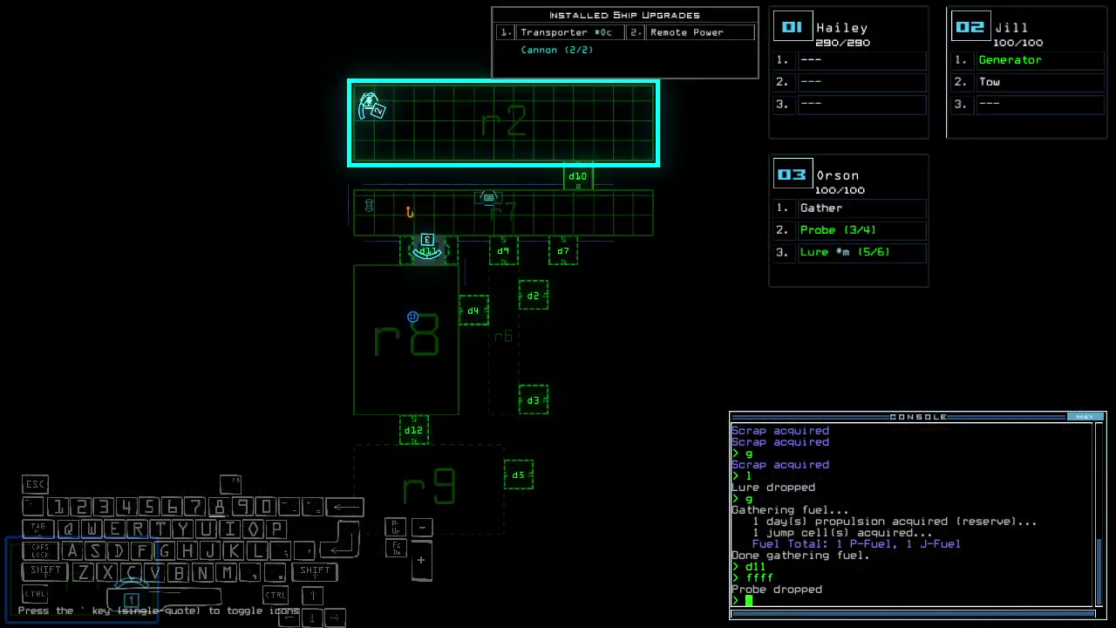
{"action": "key", "text": "space"}
{"action": "type", "text": "pickup"}
Retrieve the probe, dismiss the swap options, and drop a lure in r8
{"action": "key", "text": "Return"}
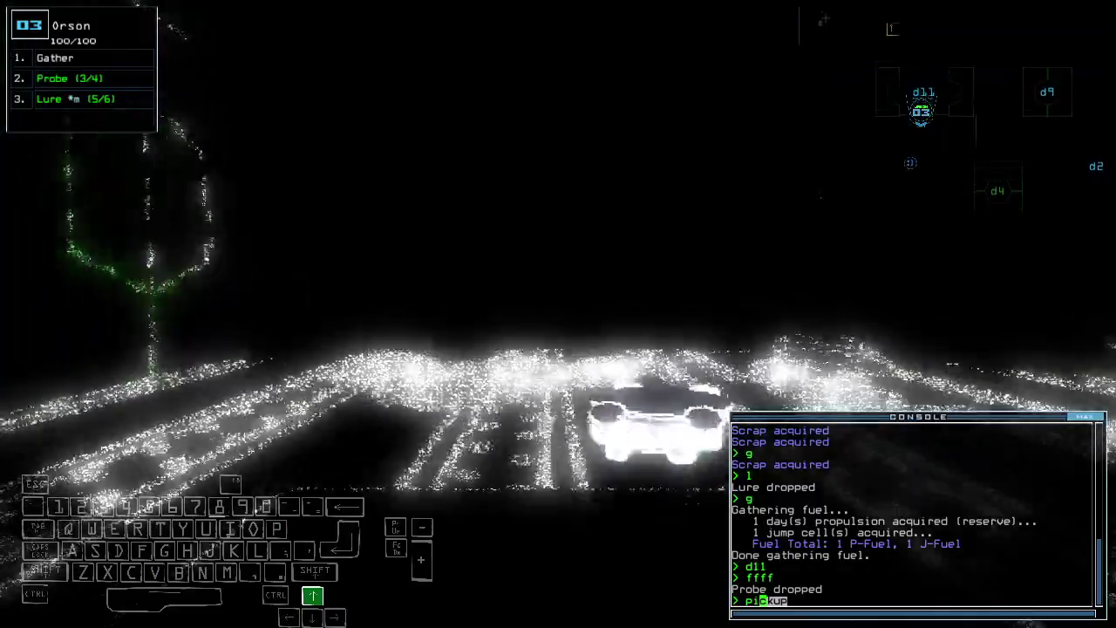
{"action": "type", "text": "sw"}
{"action": "key", "text": "Return"}
{"action": "key", "text": "Escape"}
{"action": "key", "text": "Up"}
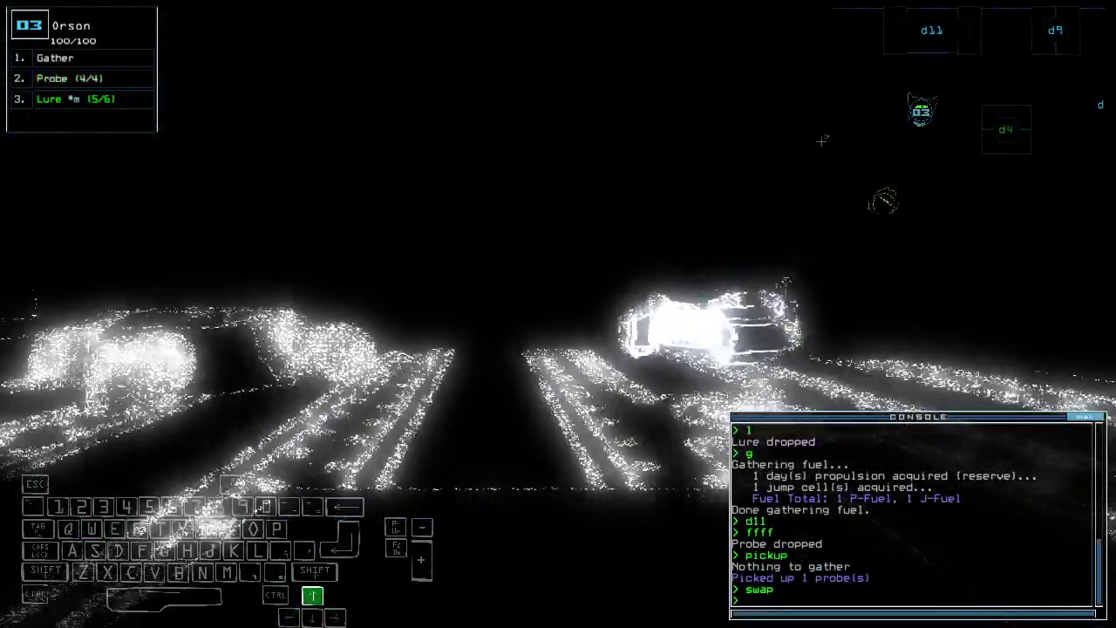
{"action": "type", "text": "1"}
{"action": "key", "text": "Return"}
{"action": "key", "text": "space"}
{"action": "key", "text": "space"}
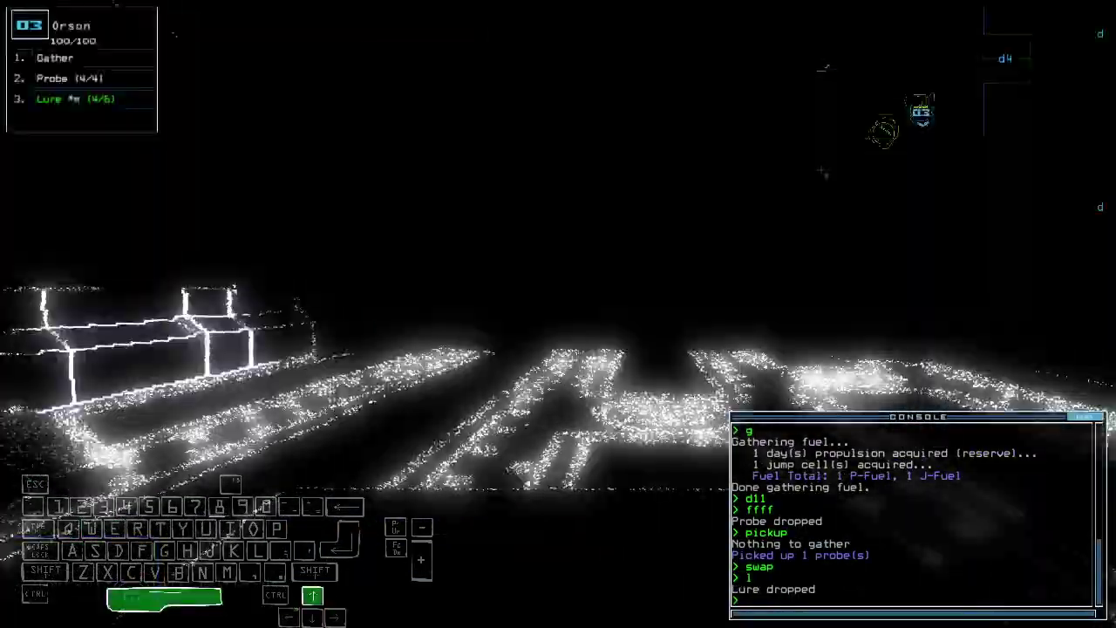
{"action": "type", "text": "d12"}
Go through d12, probe r9, retrieve the probe, drop a lure (3/6 left), and open d5
{"action": "key", "text": "Return"}
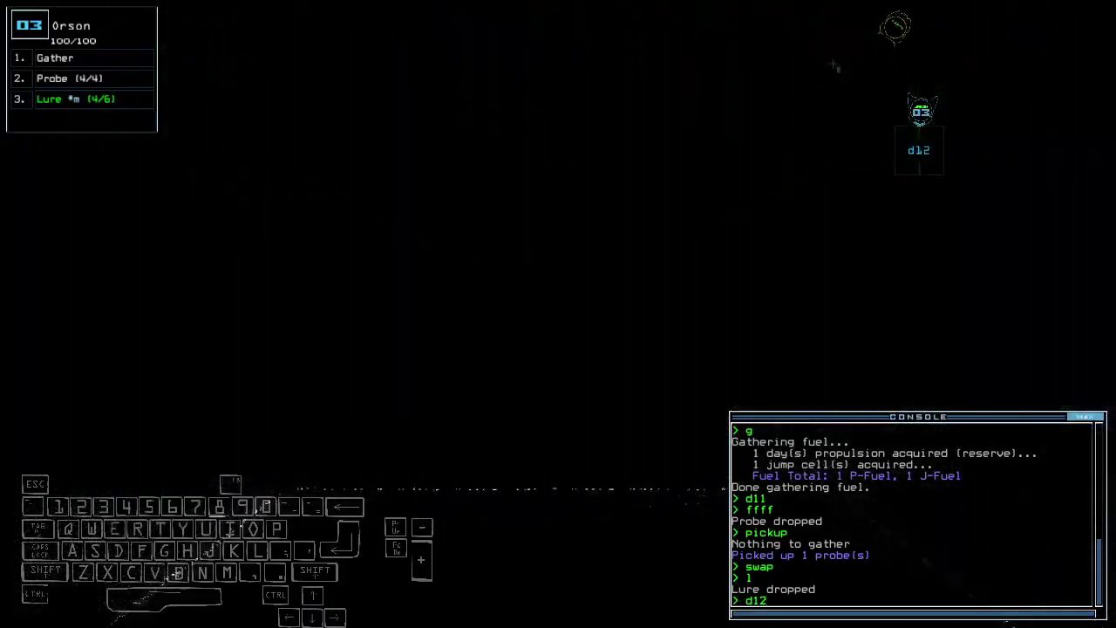
{"action": "type", "text": "ffff"}
{"action": "key", "text": "Return"}
{"action": "key", "text": "space"}
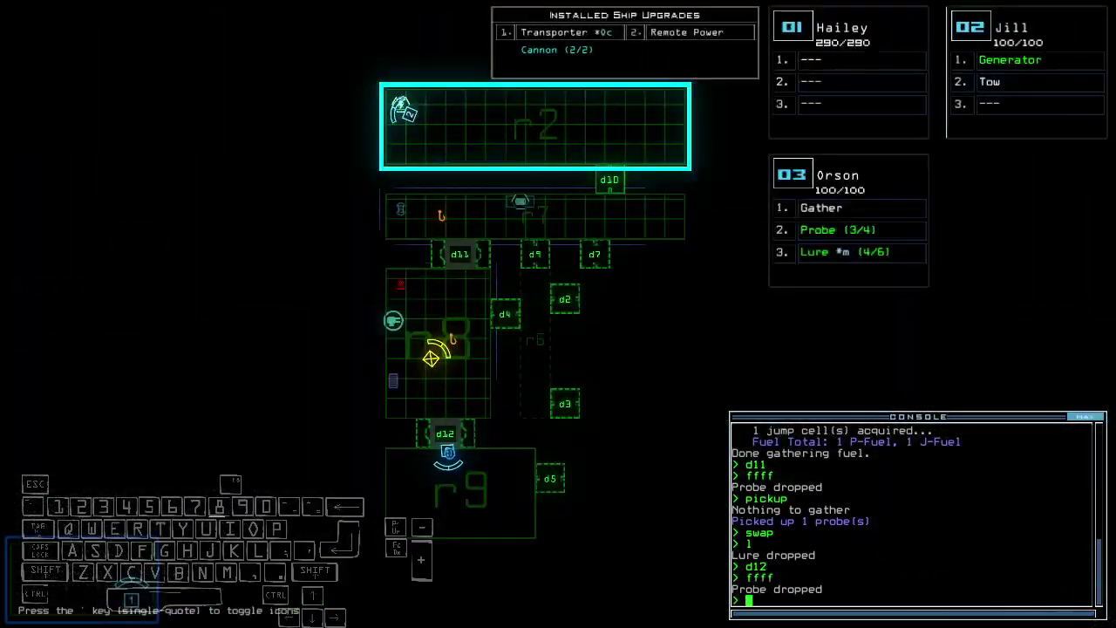
{"action": "type", "text": "3"}
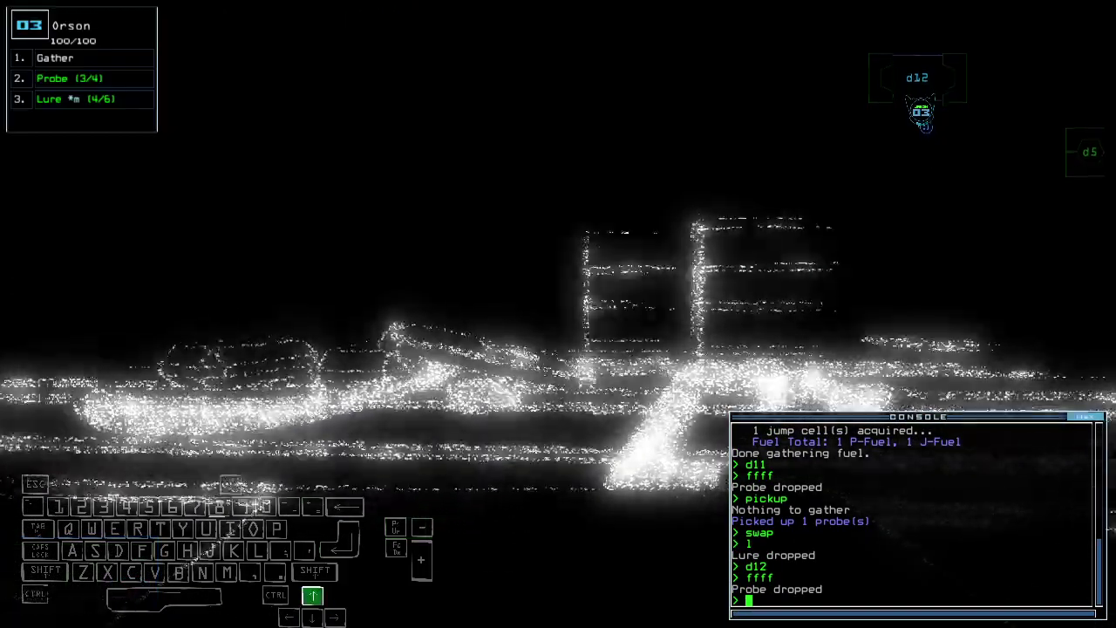
{"action": "type", "text": "pickup"}
{"action": "key", "text": "Return"}
{"action": "type", "text": "1"}
{"action": "key", "text": "Return"}
{"action": "type", "text": "d"}
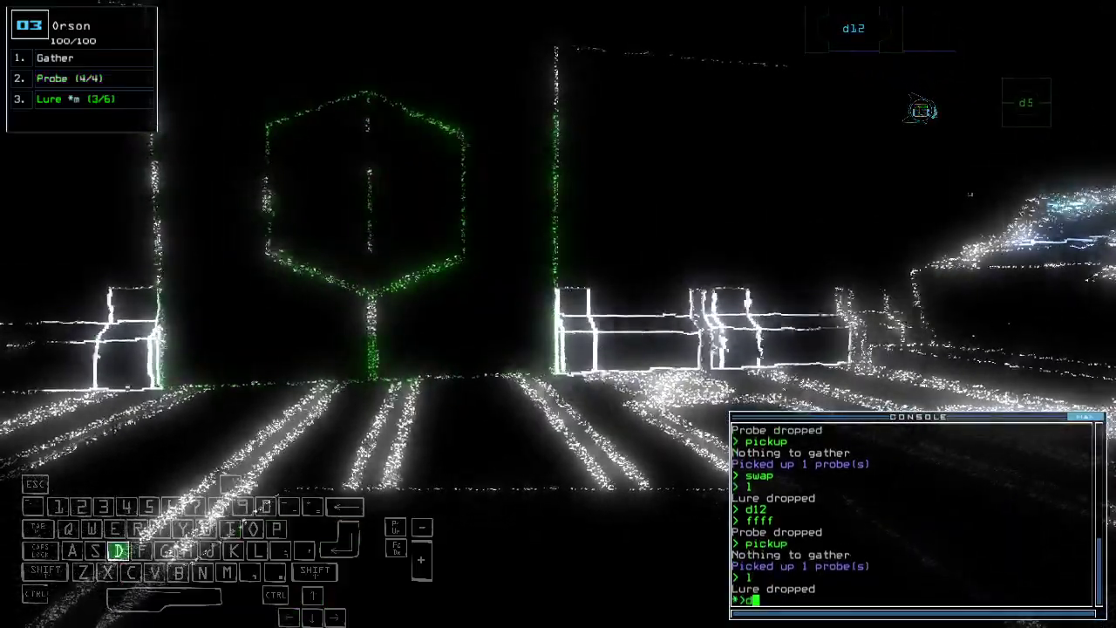
{"action": "type", "text": "5 d5"}
{"action": "key", "text": "Return"}
{"action": "type", "text": "te"}
Check mission time, probe past door d5, and pick the probe back up
{"action": "key", "text": "Return"}
{"action": "key", "text": "space"}
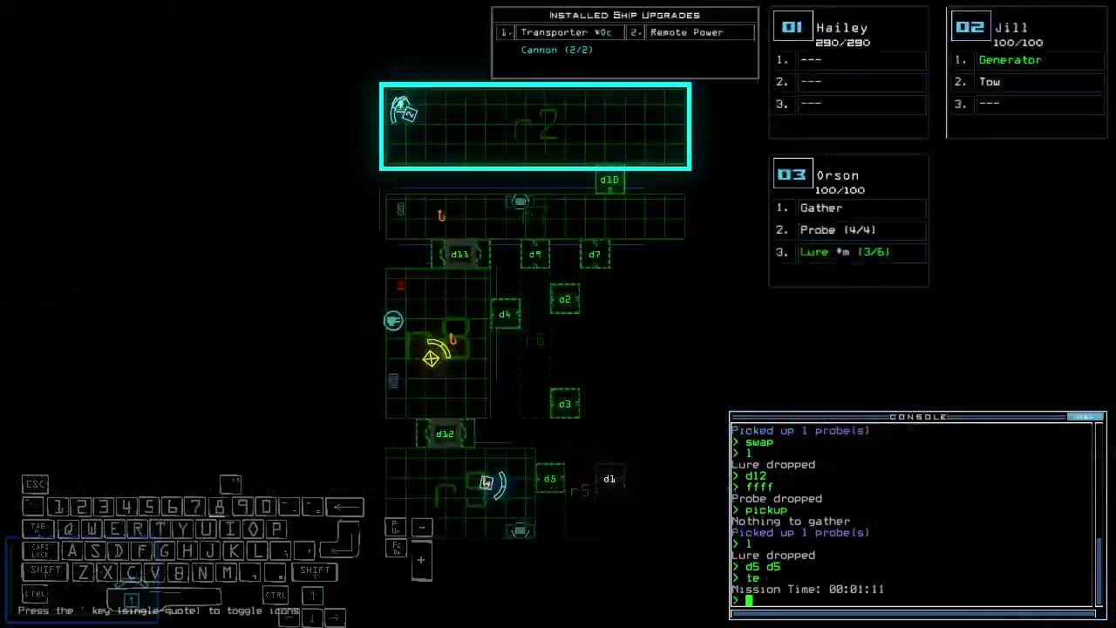
{"action": "type", "text": "d5"}
{"action": "key", "text": "Return"}
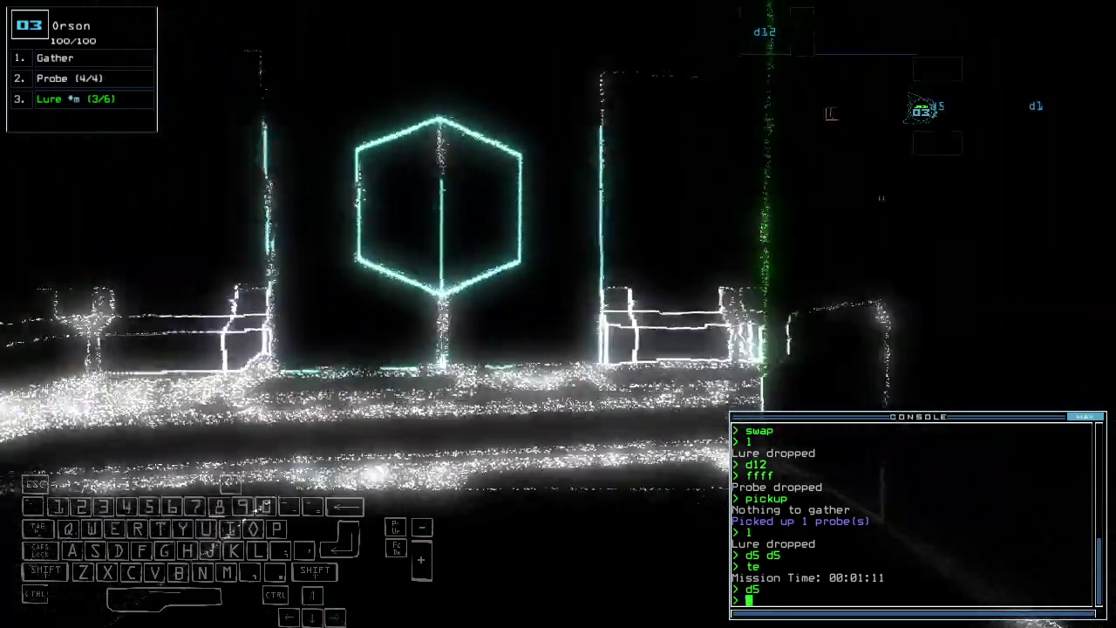
{"action": "type", "text": "ffff"}
{"action": "key", "text": "Return"}
{"action": "key", "text": "space"}
{"action": "key", "text": "space"}
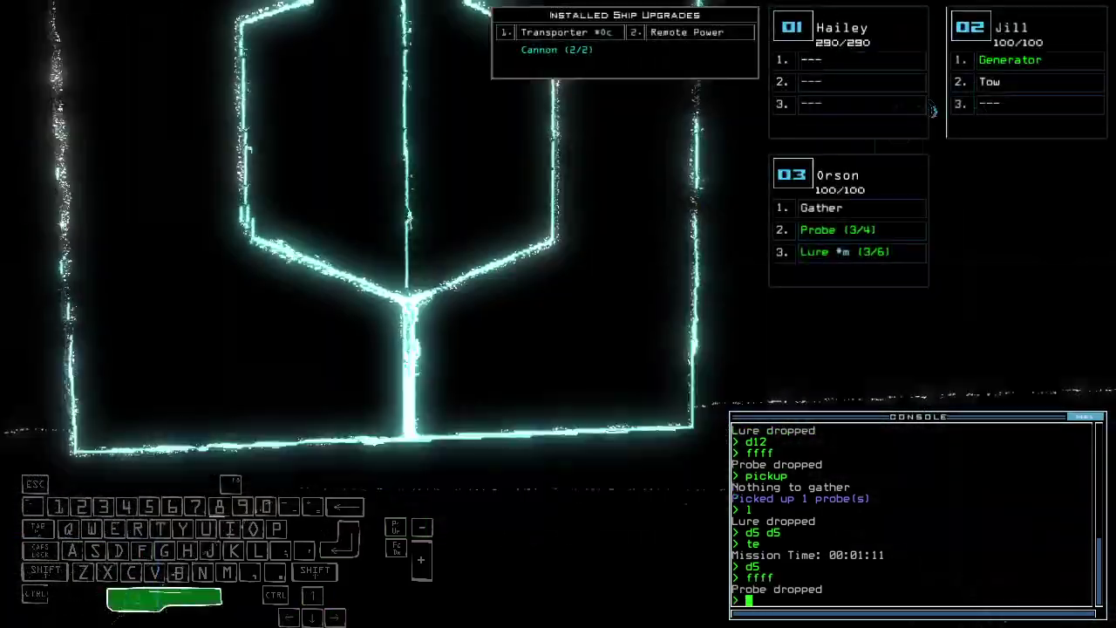
{"action": "type", "text": "pickup"}
{"action": "key", "text": "Return"}
Drive drone 3 back to recover two previously dropped lures
{"action": "key", "text": "Up"}
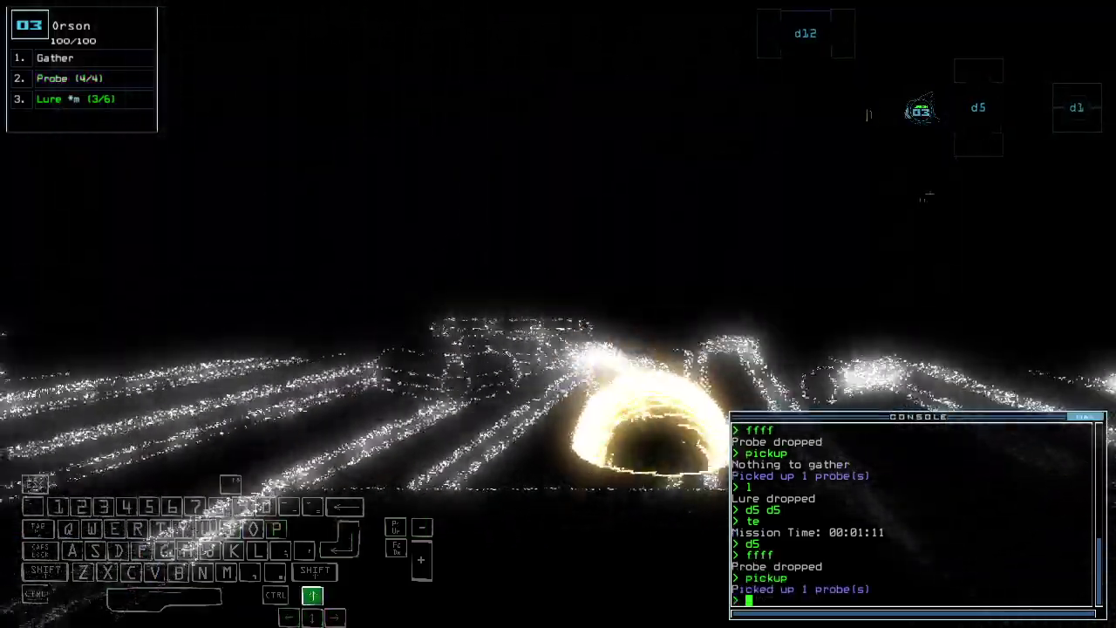
{"action": "type", "text": "pickup"}
{"action": "key", "text": "Return"}
{"action": "key", "text": "space"}
{"action": "key", "text": "space"}
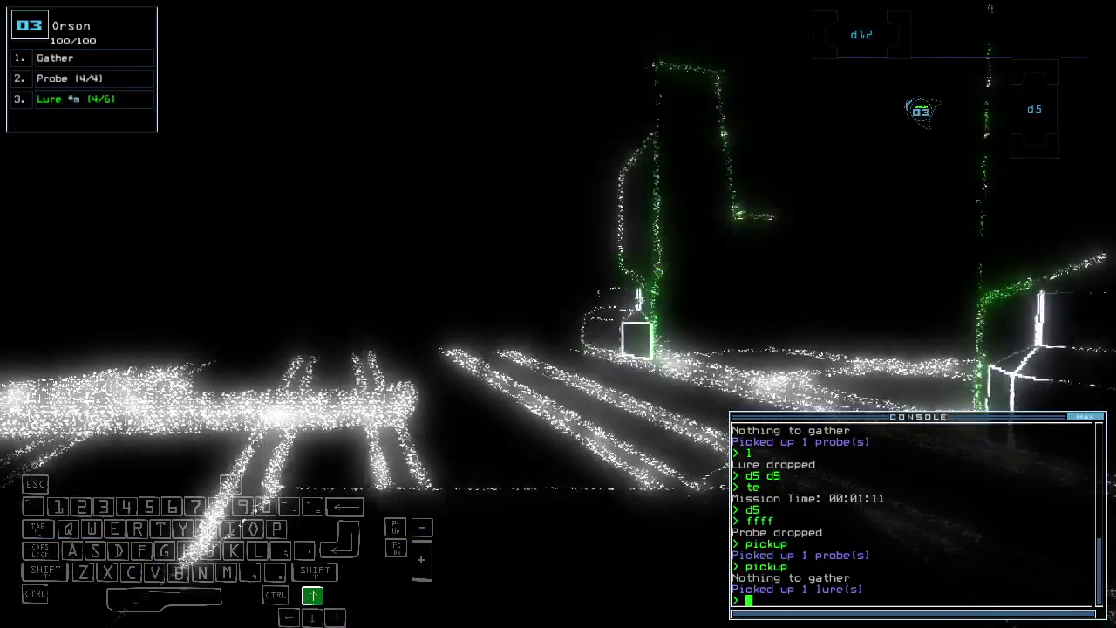
{"action": "key", "text": "Up"}
{"action": "key", "text": "Up"}
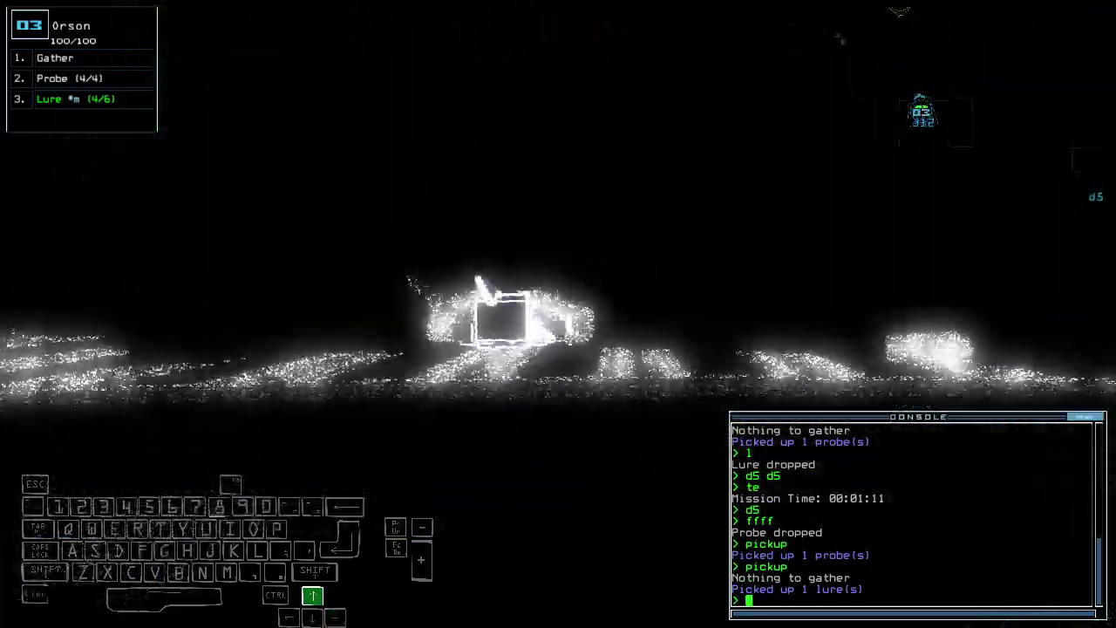
{"action": "key", "text": "space"}
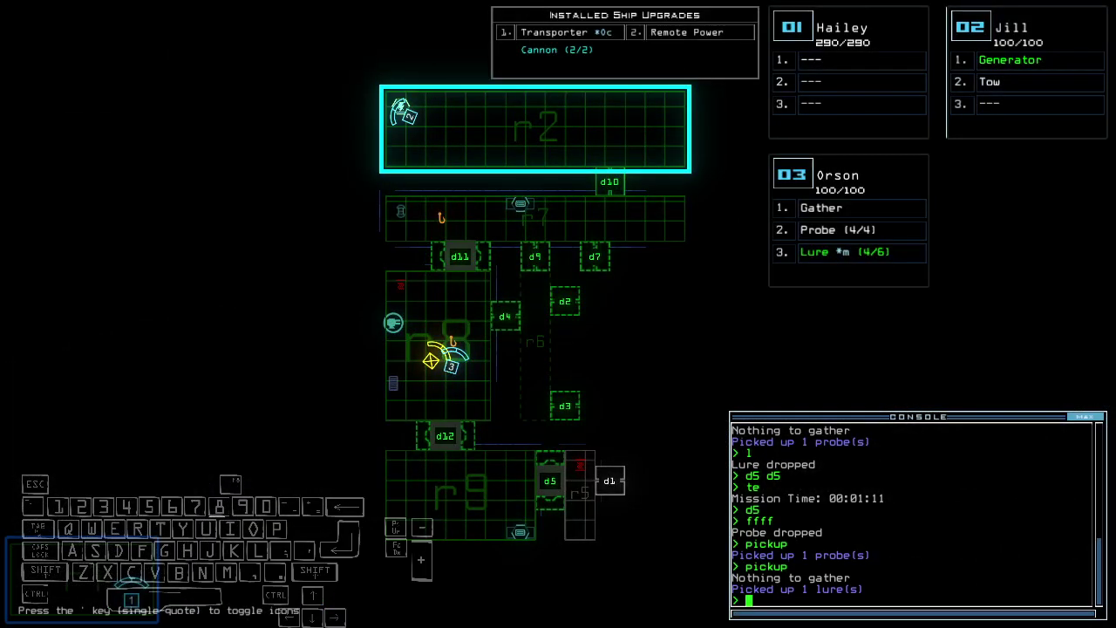
{"action": "key", "text": "space"}
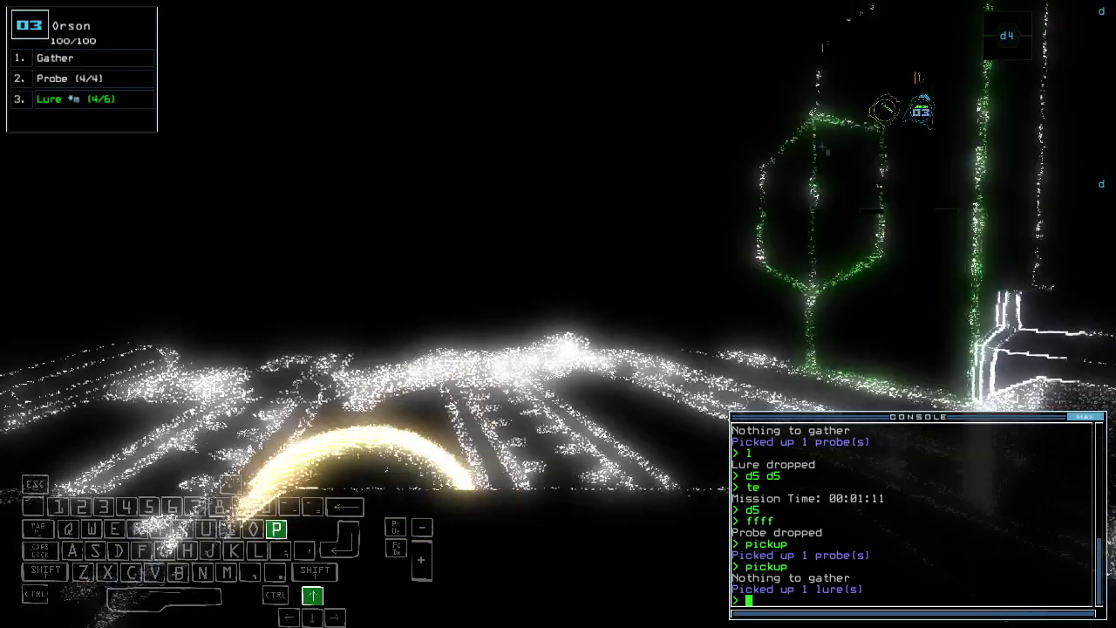
{"action": "type", "text": "p"}
{"action": "key", "text": "Up"}
{"action": "type", "text": "pickup"}
{"action": "key", "text": "Return"}
Close three doors behind drone 3 and pick up the last lure (6/6)
{"action": "key", "text": "Up"}
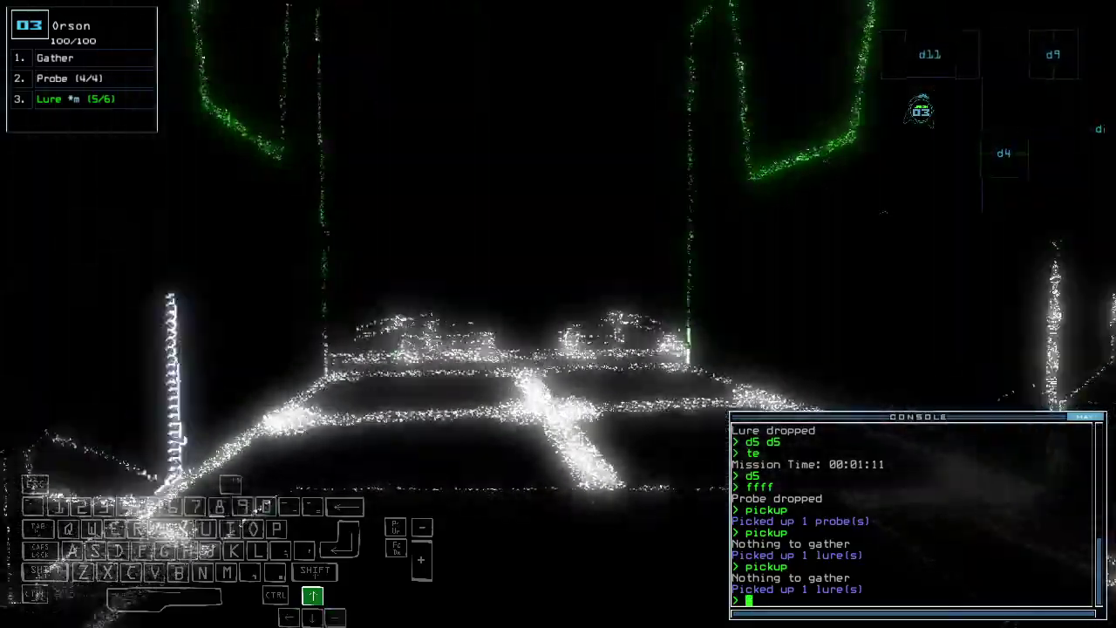
{"action": "type", "text": "cccc"}
{"action": "key", "text": "Return"}
{"action": "key", "text": "space"}
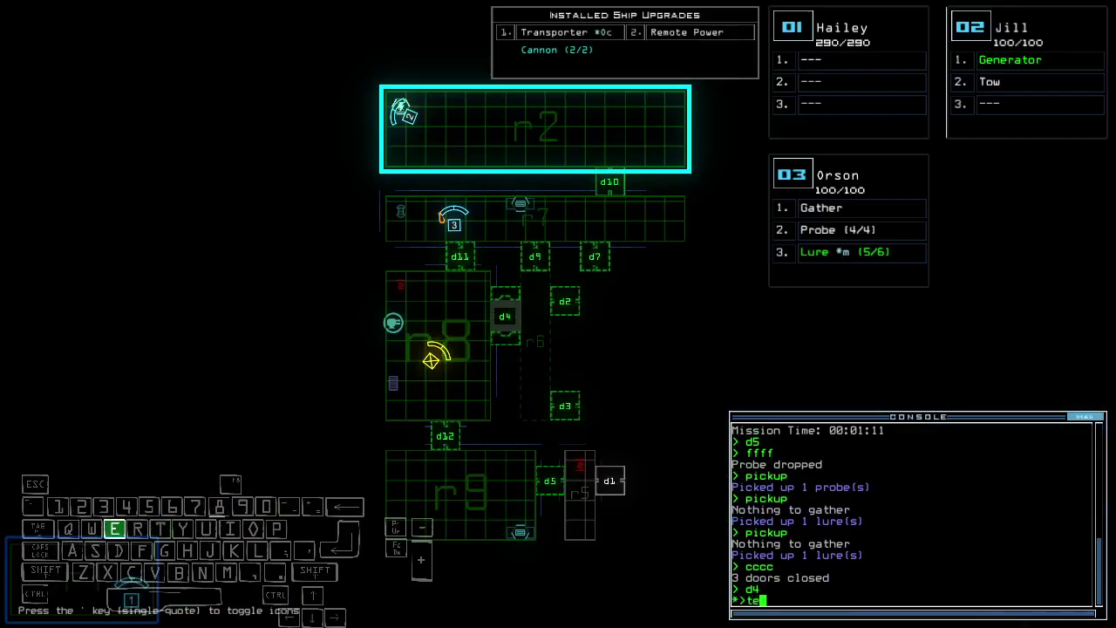
{"action": "key", "text": "space"}
{"action": "key", "text": "Up"}
{"action": "type", "text": "pickup"}
{"action": "key", "text": "Return"}
{"action": "key", "text": "space"}
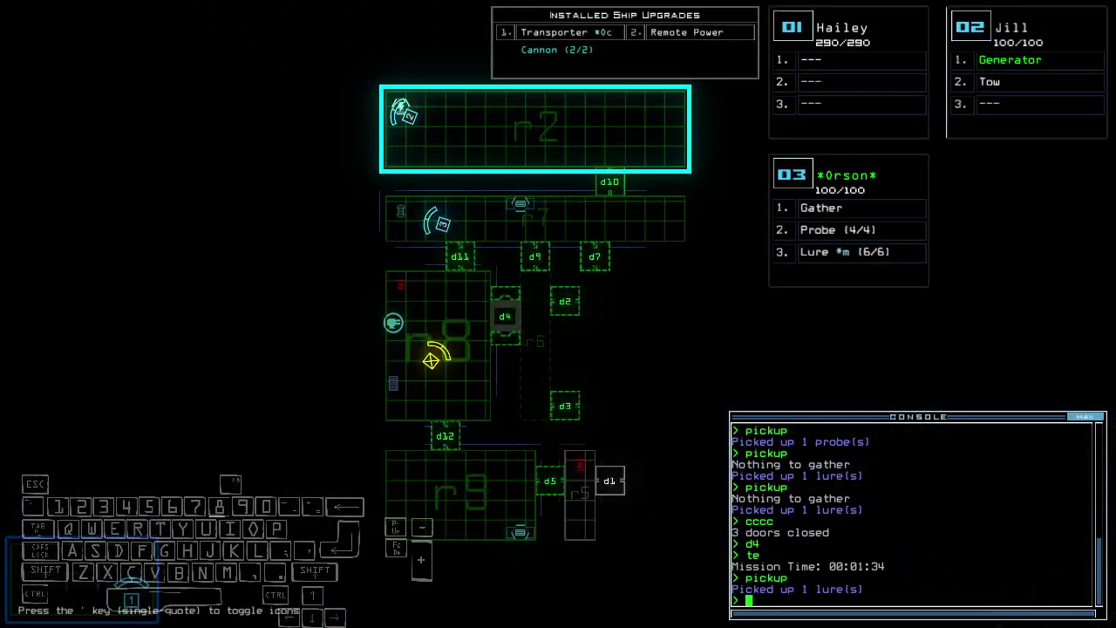
{"action": "key", "text": "space"}
Transport Jill to r1, run the room command on r2, and check time 00:01:46
{"action": "key", "text": "Up"}
{"action": "key", "text": "Up"}
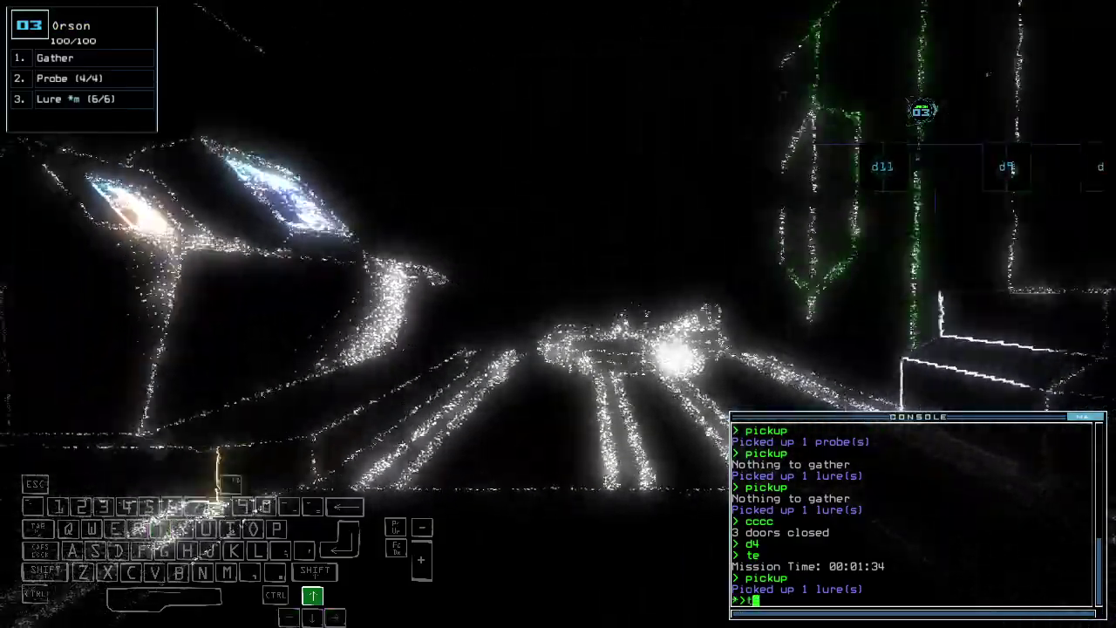
{"action": "type", "text": "y"}
{"action": "key", "text": "Return"}
{"action": "key", "text": "Left"}
{"action": "key", "text": "space"}
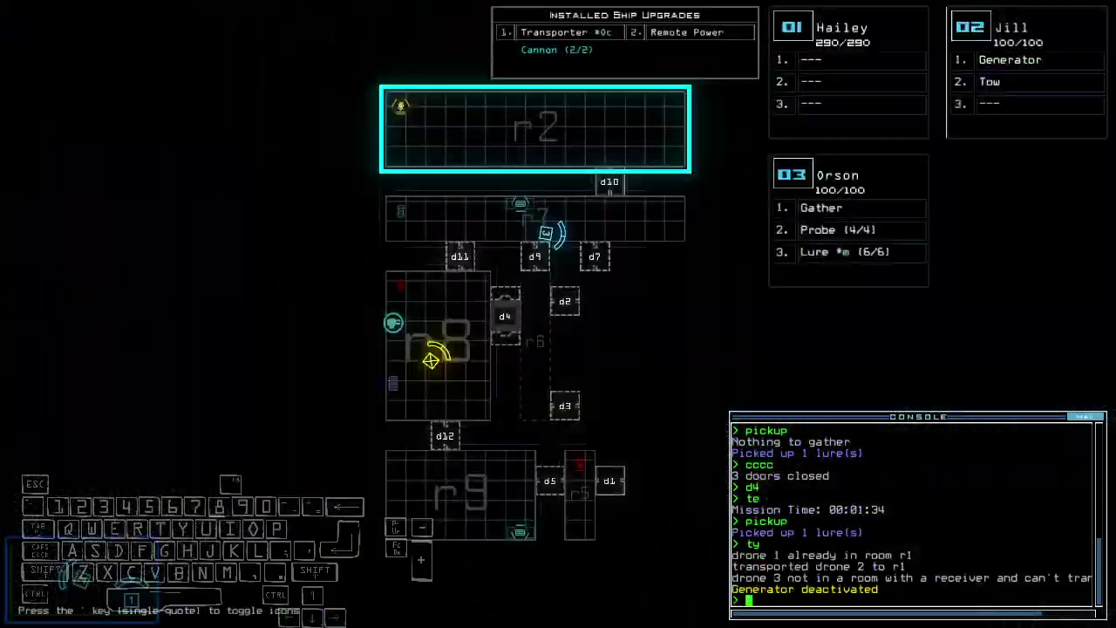
{"action": "type", "text": "rm r2"}
{"action": "key", "text": "Return"}
{"action": "key", "text": "space"}
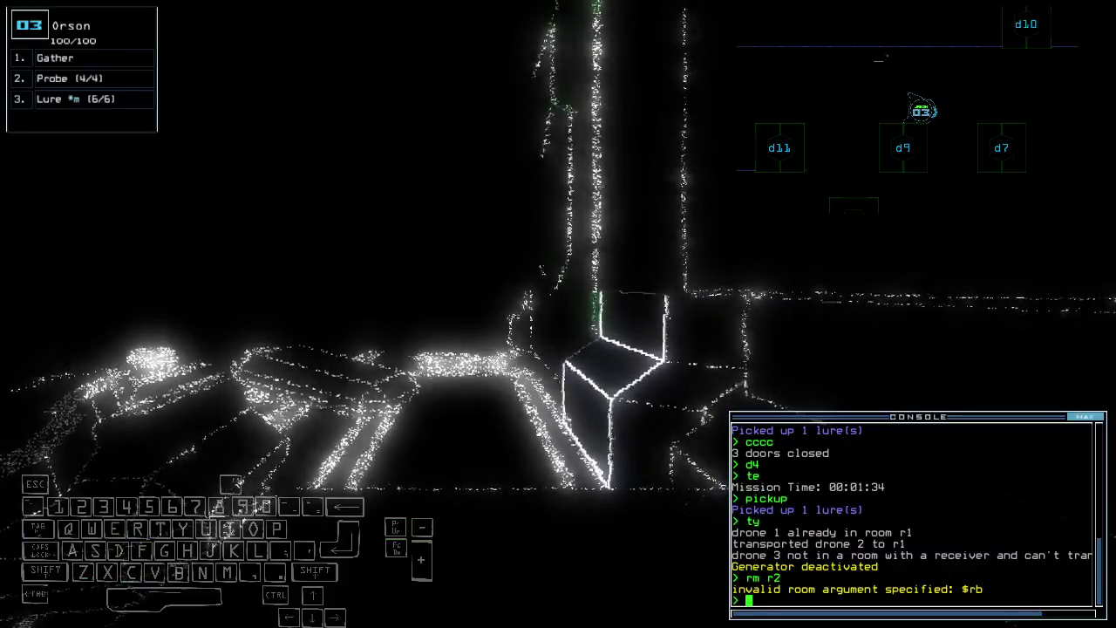
{"action": "type", "text": "te"}
{"action": "key", "text": "Return"}
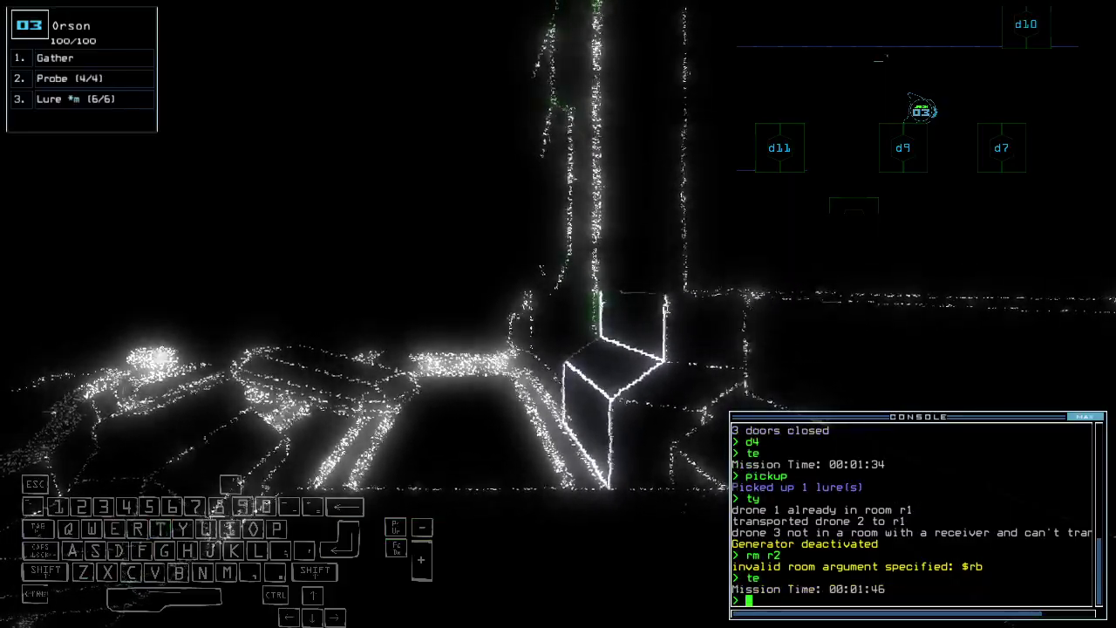
{"action": "type", "text": "te"}
Check mission time, open door d4, and drive drone 3 through
{"action": "key", "text": "Return"}
{"action": "key", "text": "space"}
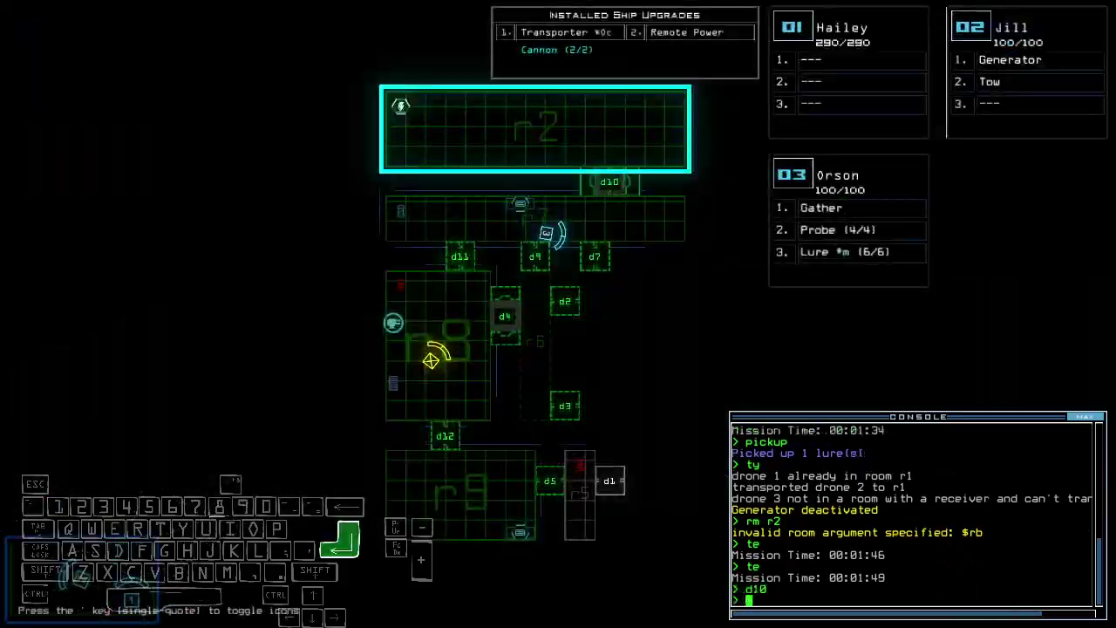
{"action": "key", "text": "space"}
{"action": "key", "text": "space"}
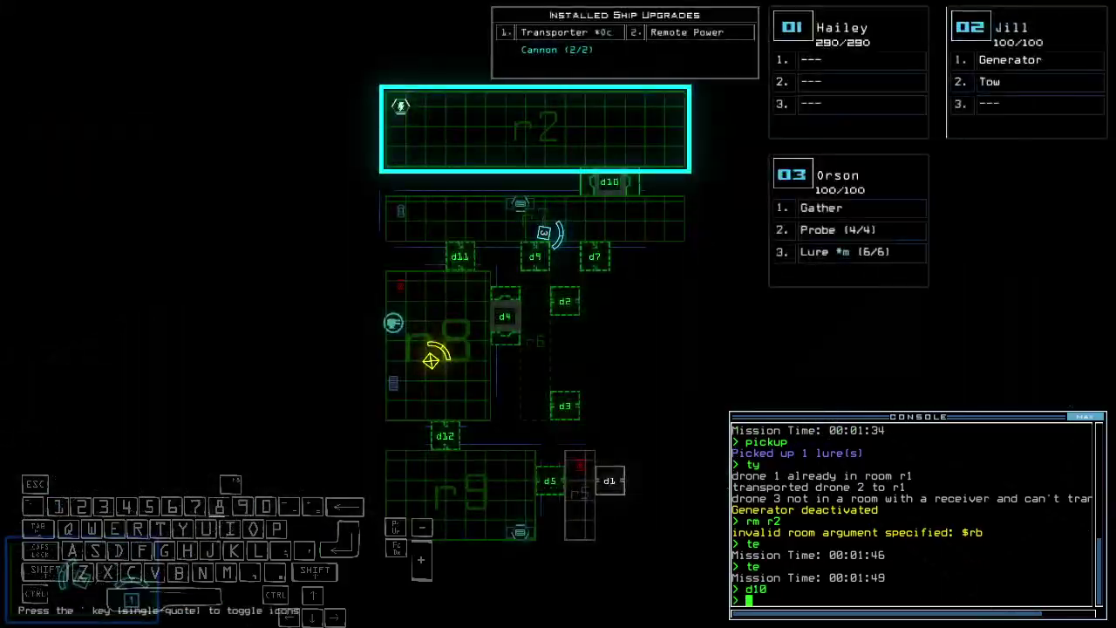
{"action": "type", "text": "d4"}
{"action": "key", "text": "Return"}
{"action": "key", "text": "Up"}
{"action": "key", "text": "Up"}
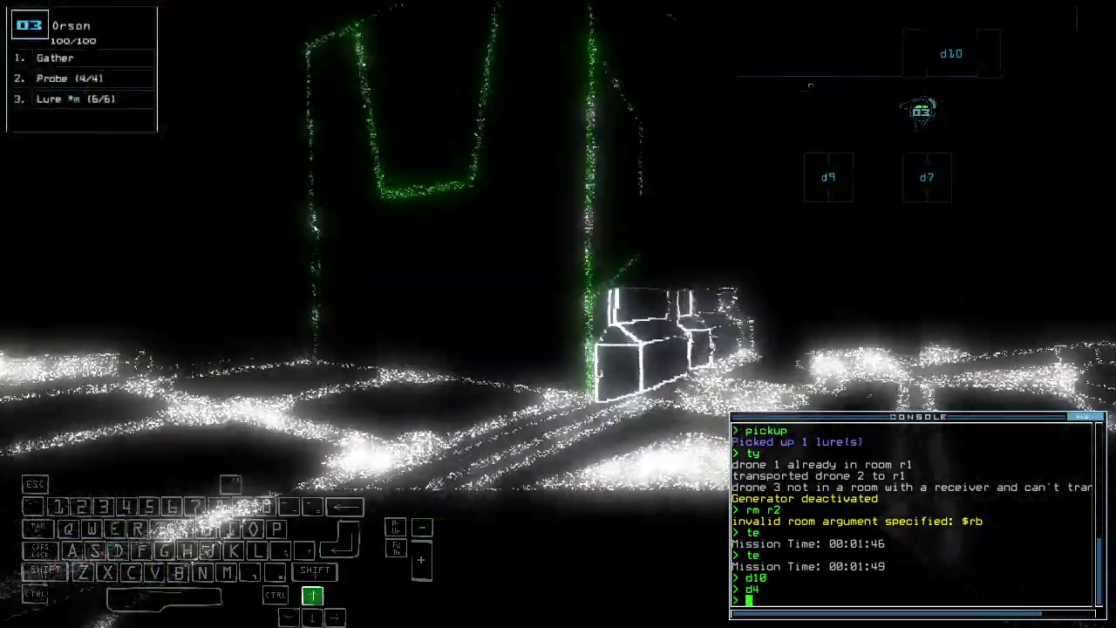
{"action": "key", "text": "space"}
{"action": "type", "text": "f r8"}
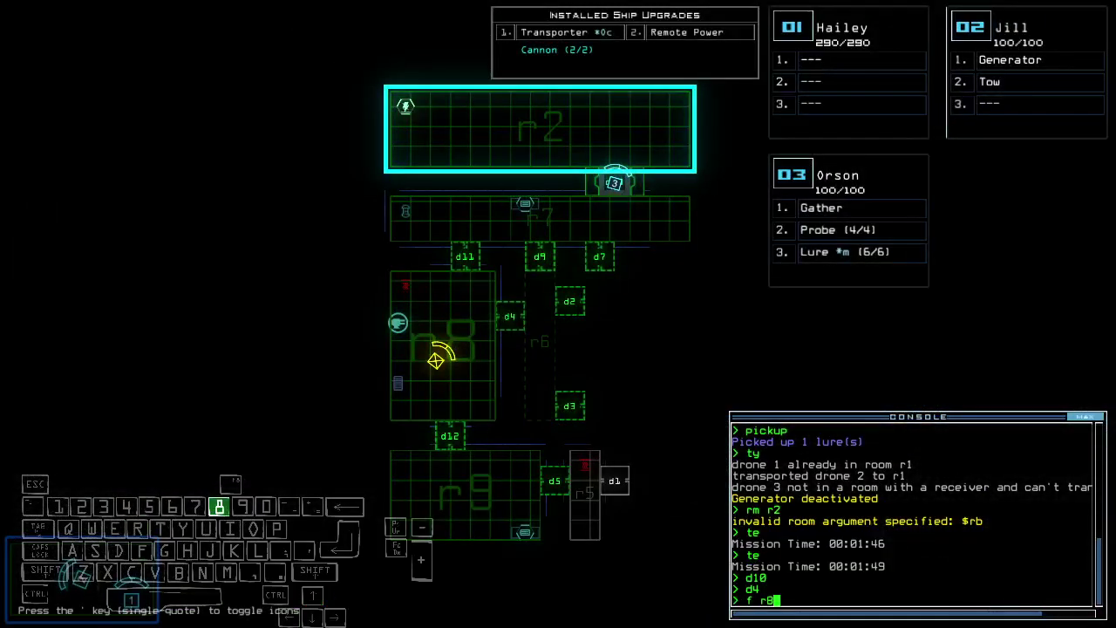
{"action": "key", "text": "Return"}
{"action": "key", "text": "space"}
{"action": "type", "text": "te"}
Drop a lure in the corridor and steer drone 3 through door d7
{"action": "key", "text": "Return"}
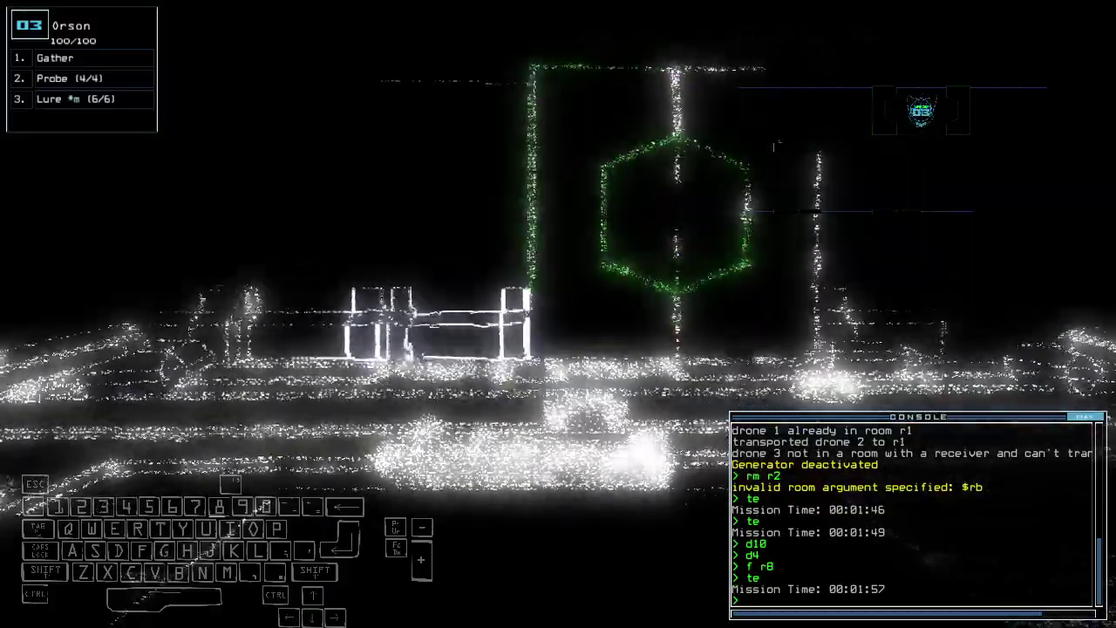
{"action": "type", "text": "te"}
{"action": "key", "text": "Return"}
{"action": "type", "text": "l"}
{"action": "key", "text": "Return"}
{"action": "key", "text": "space"}
{"action": "key", "text": "space"}
{"action": "type", "text": "d7 d7"}
{"action": "key", "text": "Return"}
{"action": "key", "text": "space"}
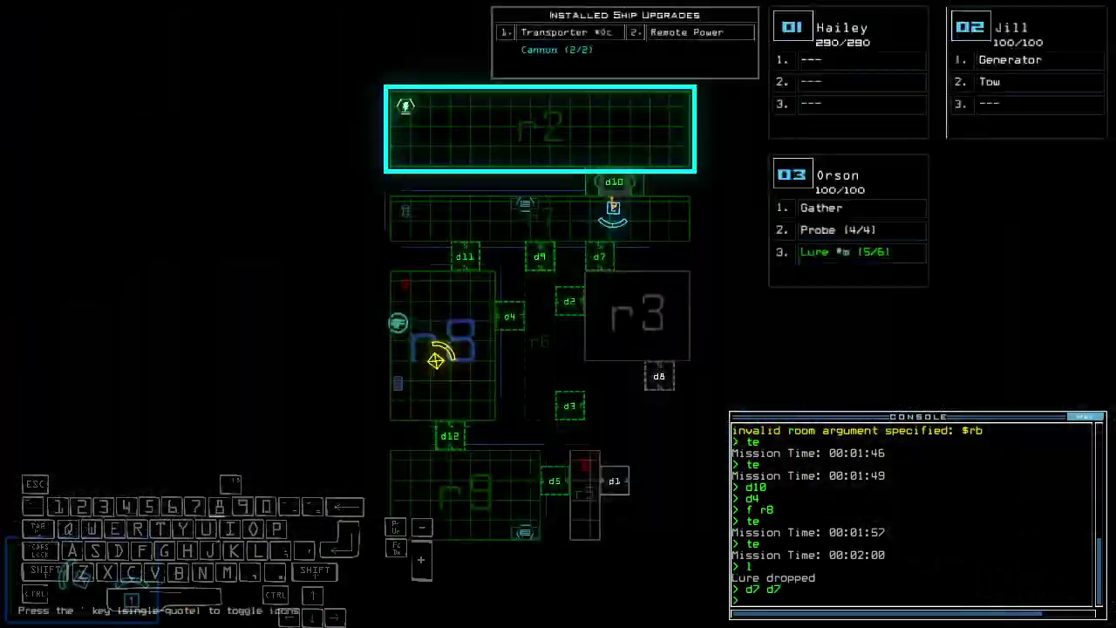
{"action": "key", "text": "space"}
{"action": "type", "text": "d7"}
{"action": "key", "text": "Return"}
{"action": "type", "text": "ffff"}
Probe the room past d7, close the surrounding doors, and retrieve the probe
{"action": "key", "text": "Return"}
{"action": "type", "text": "cc"}
{"action": "key", "text": "Down"}
{"action": "type", "text": "cc"}
{"action": "key", "text": "Return"}
{"action": "key", "text": "space"}
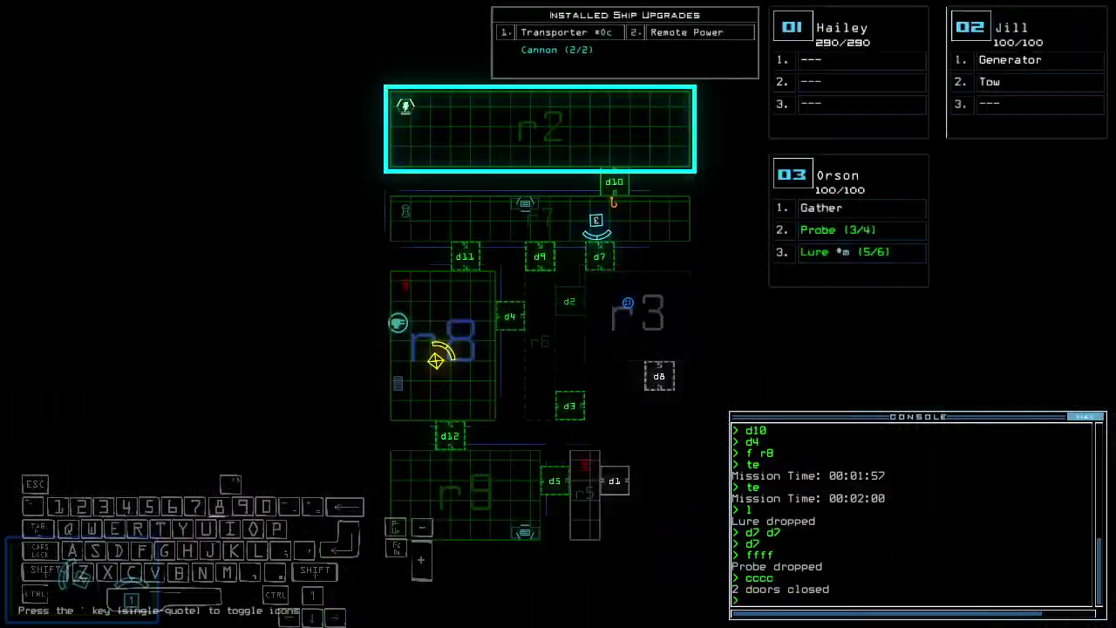
{"action": "key", "text": "space"}
{"action": "type", "text": "d7"}
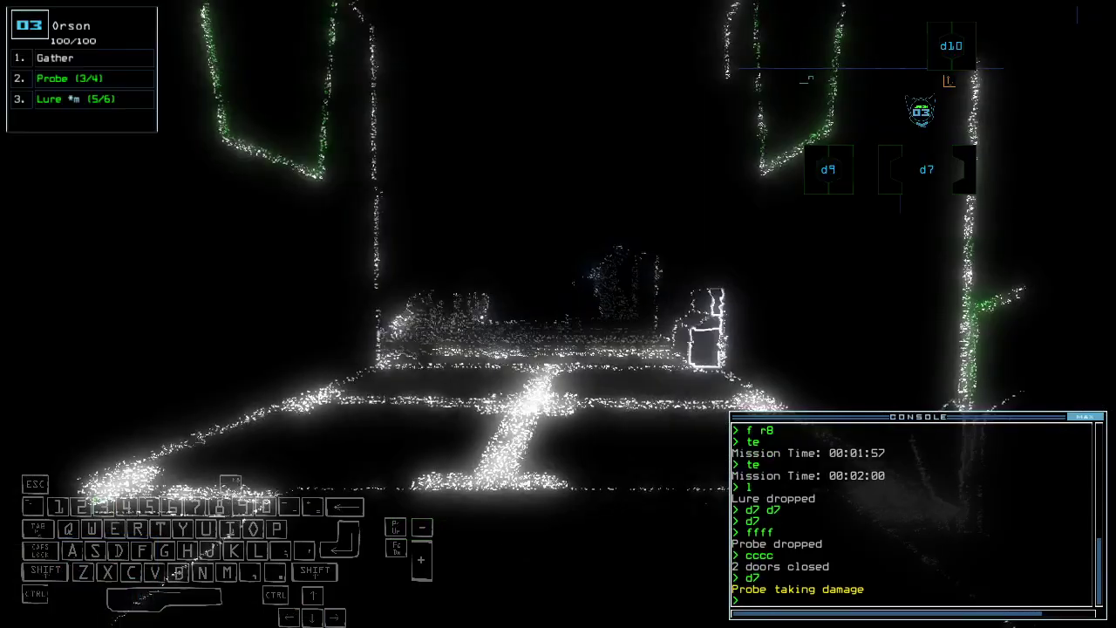
{"action": "key", "text": "Up"}
{"action": "type", "text": "pickup"}
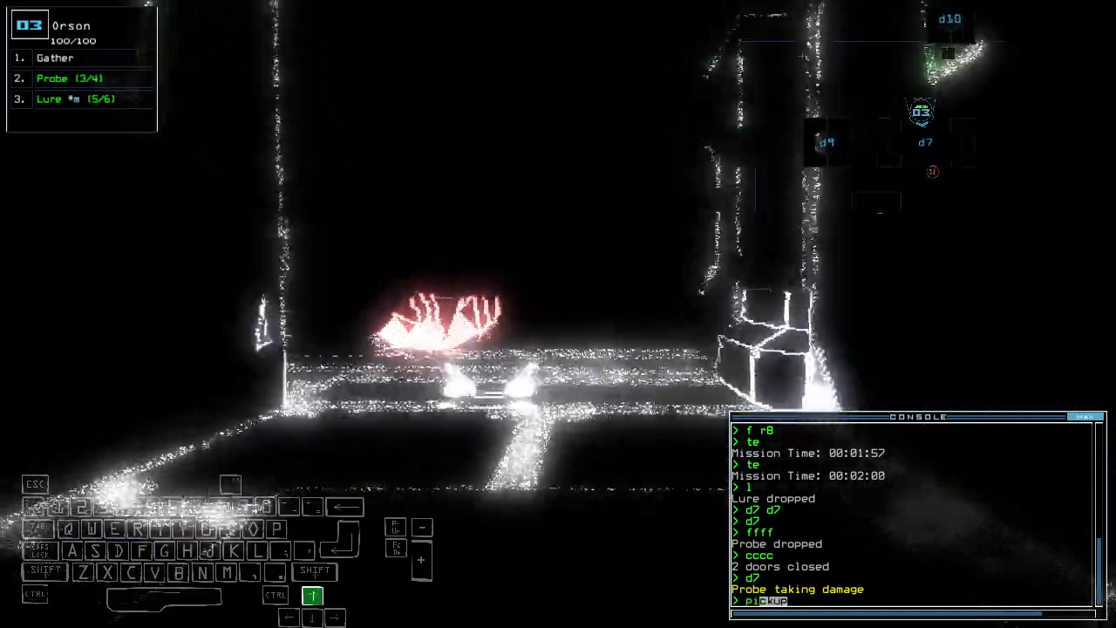
{"action": "key", "text": "Return"}
{"action": "key", "text": "Down"}
{"action": "type", "text": "cccc"}
{"action": "key", "text": "Return"}
{"action": "key", "text": "space"}
{"action": "key", "text": "space"}
{"action": "type", "text": "d"}
{"action": "key", "text": "Up"}
{"action": "type", "text": "9"}
Open door d9, probe through it, recover the probe, and drop a lure
{"action": "key", "text": "Return"}
{"action": "key", "text": "Up"}
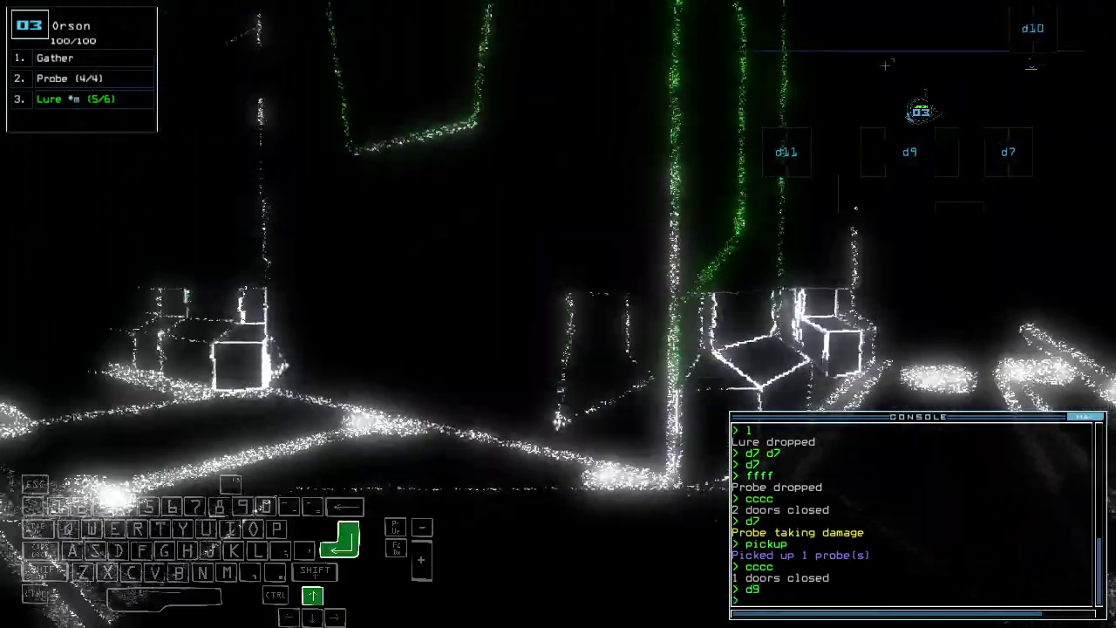
{"action": "key", "text": "Up"}
{"action": "type", "text": "ffff"}
{"action": "key", "text": "Return"}
{"action": "key", "text": "space"}
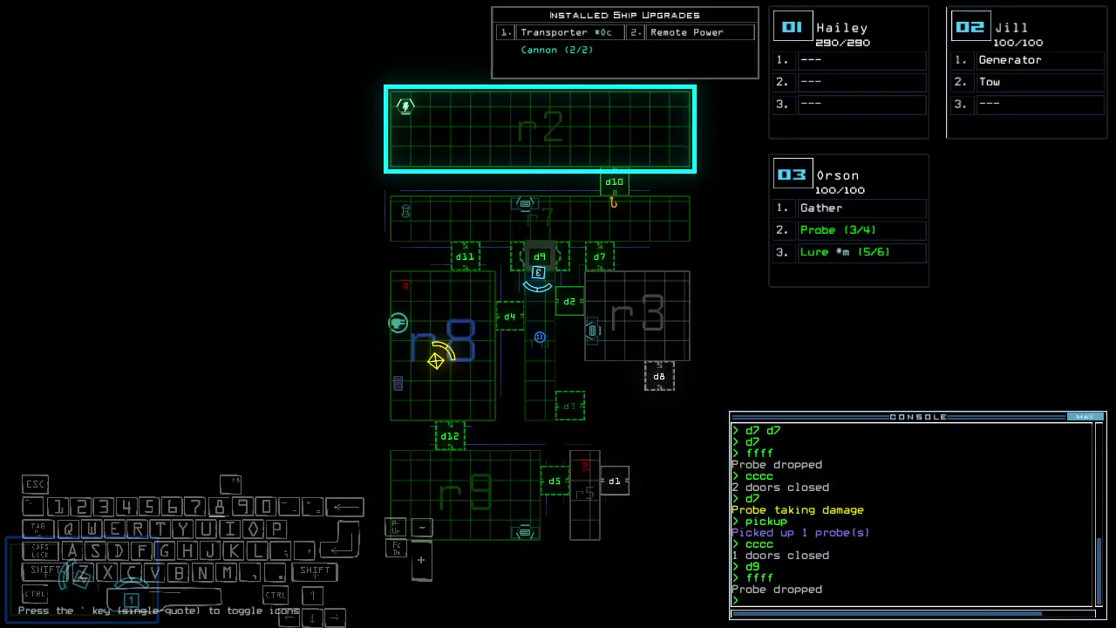
{"action": "key", "text": "space"}
{"action": "type", "text": "pickup"}
{"action": "key", "text": "Return"}
{"action": "key", "text": "Up"}
{"action": "type", "text": "l"}
{"action": "key", "text": "Return"}
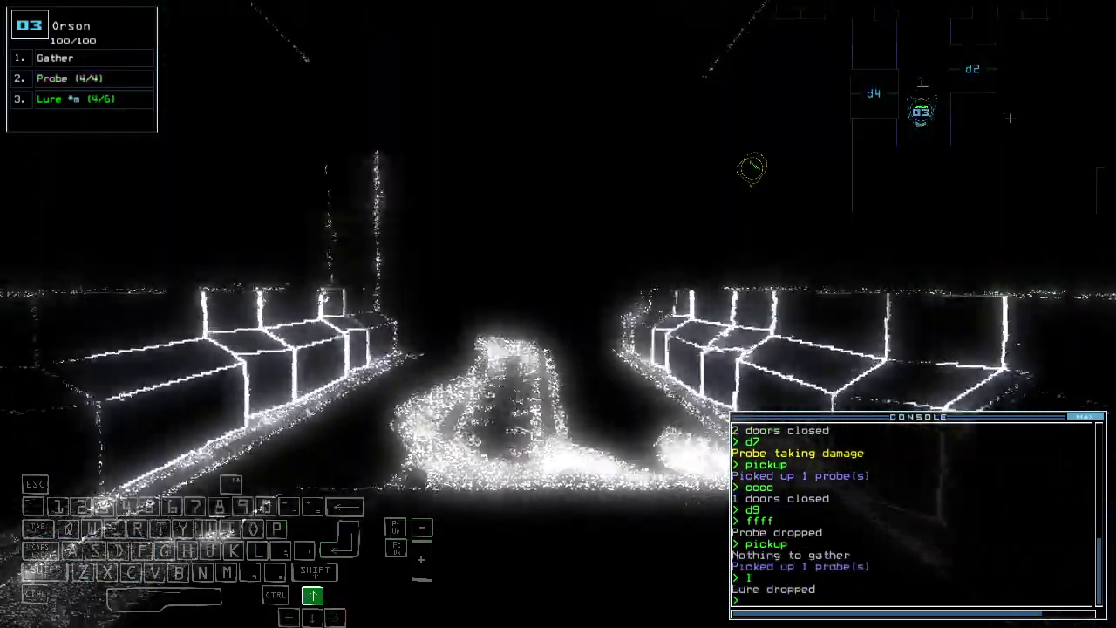
Open door d3, probe room r4, retrieve the probe, and gather its scrap
{"action": "key", "text": "Up"}
{"action": "type", "text": "d3 d3"}
{"action": "key", "text": "Return"}
{"action": "key", "text": "space"}
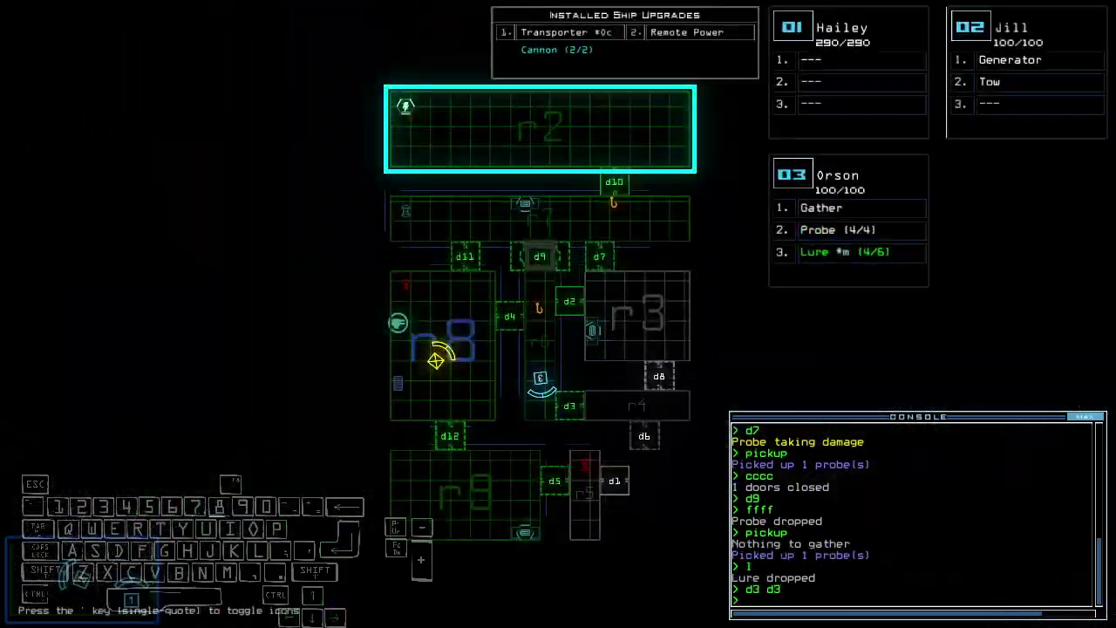
{"action": "key", "text": "space"}
{"action": "type", "text": "d3"}
{"action": "key", "text": "Return"}
{"action": "type", "text": "ffff"}
{"action": "key", "text": "Return"}
{"action": "key", "text": "Up"}
{"action": "key", "text": "space"}
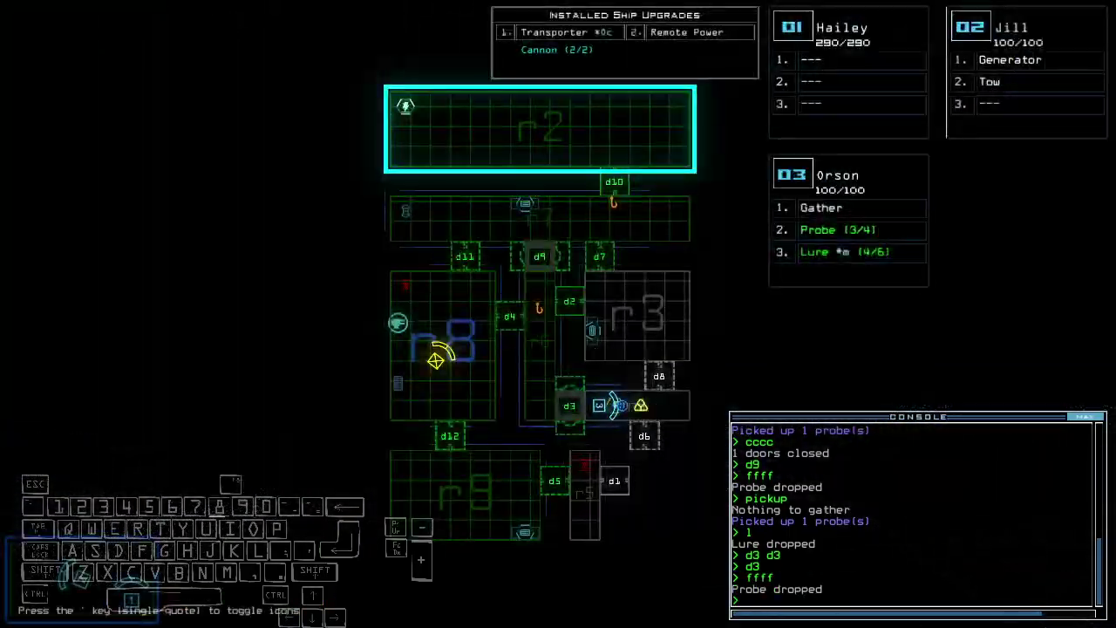
{"action": "key", "text": "space"}
{"action": "type", "text": "pickup"}
{"action": "key", "text": "Return"}
{"action": "type", "text": "g"}
{"action": "key", "text": "Return"}
{"action": "key", "text": "Up"}
{"action": "key", "text": "space"}
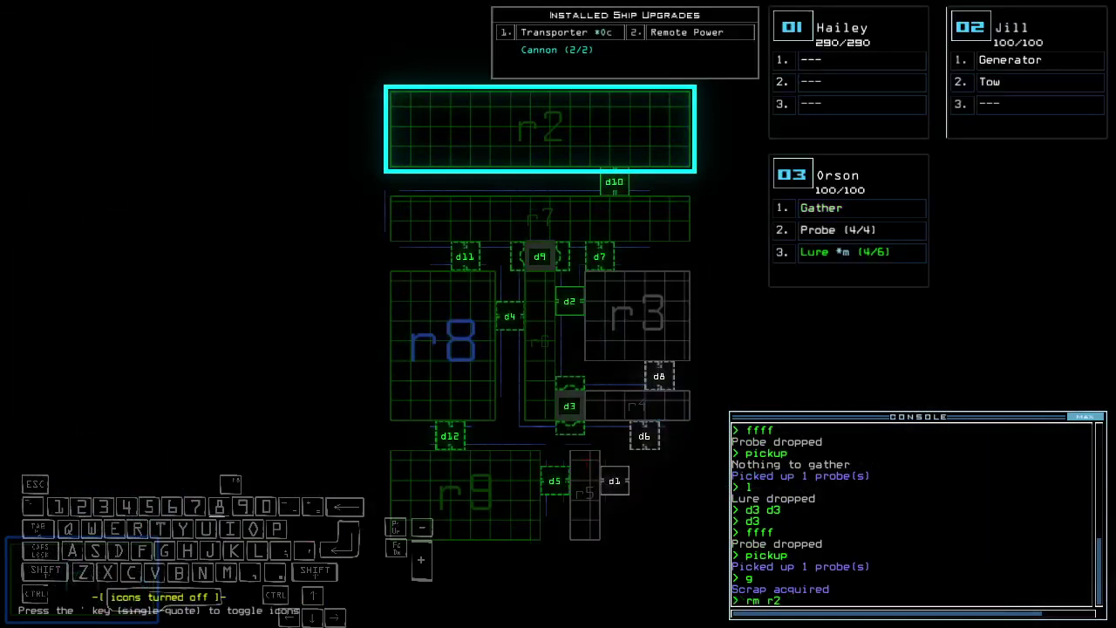
Drop a lure, open door d6, probe room r10 and show the derelict's status report
{"action": "key", "text": "space"}
{"action": "type", "text": "l"}
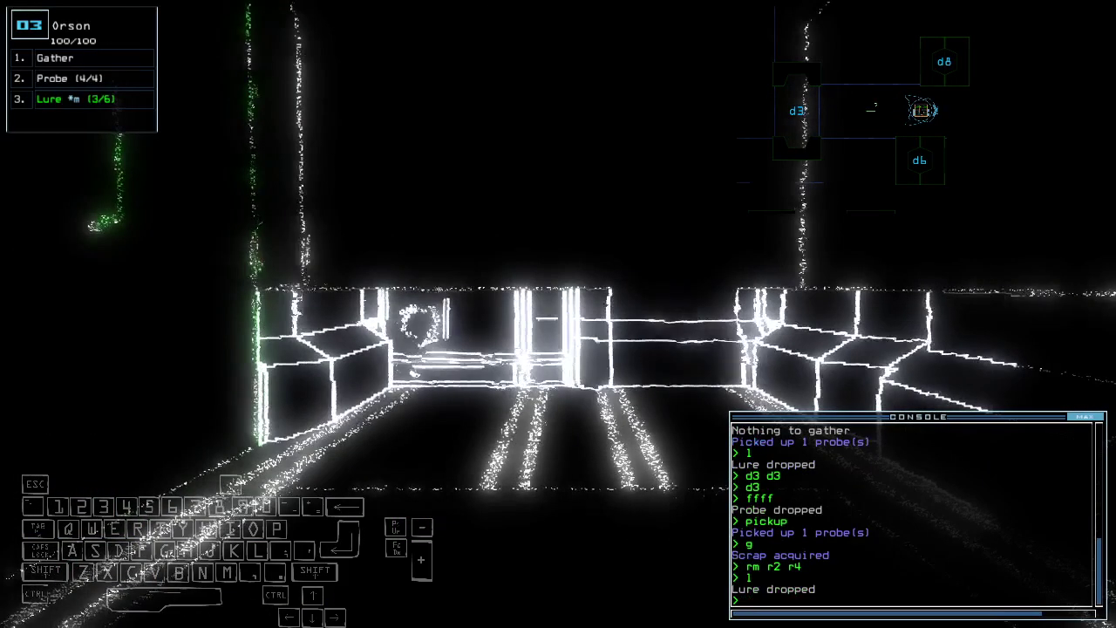
{"action": "key", "text": "Return"}
{"action": "type", "text": "d6"}
{"action": "key", "text": "Return"}
{"action": "key", "text": "Up"}
{"action": "type", "text": "ffff"}
{"action": "key", "text": "Return"}
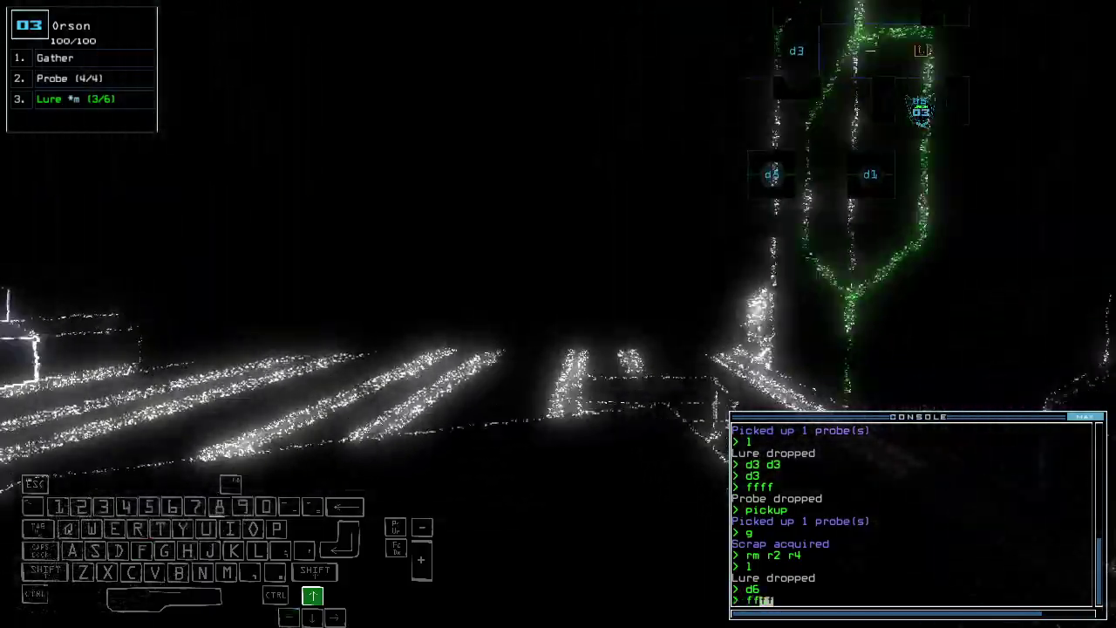
{"action": "type", "text": "status"}
{"action": "key", "text": "Return"}
{"action": "key", "text": "space"}
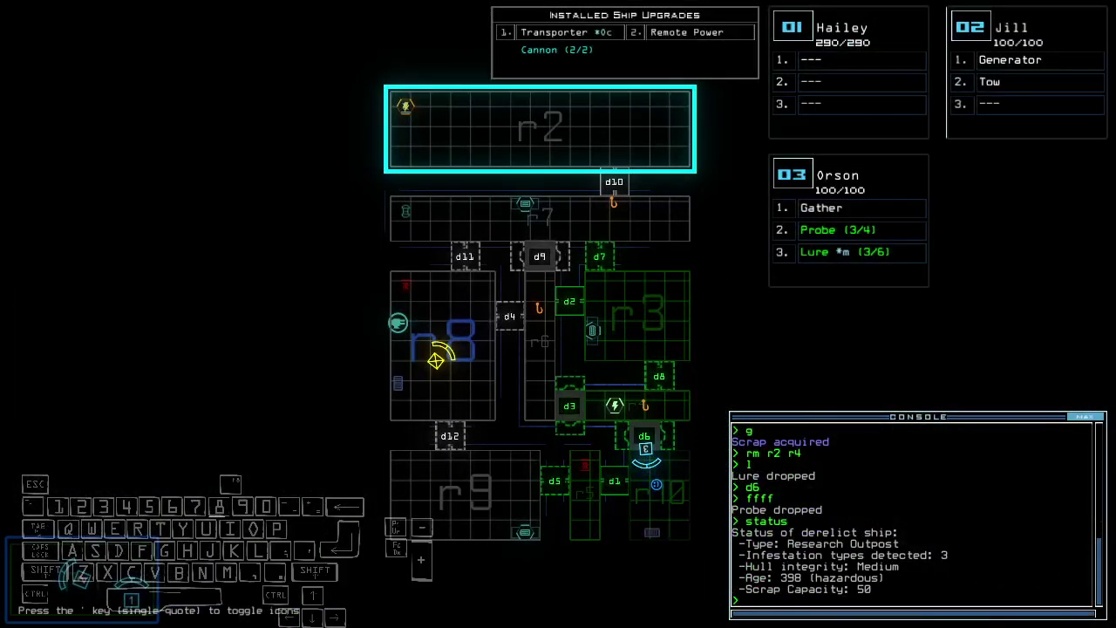
Retrieve the probe, close door d6 again and pick the lure back up
{"action": "key", "text": "space"}
{"action": "type", "text": "pickup"}
{"action": "key", "text": "Return"}
{"action": "key", "text": "Up"}
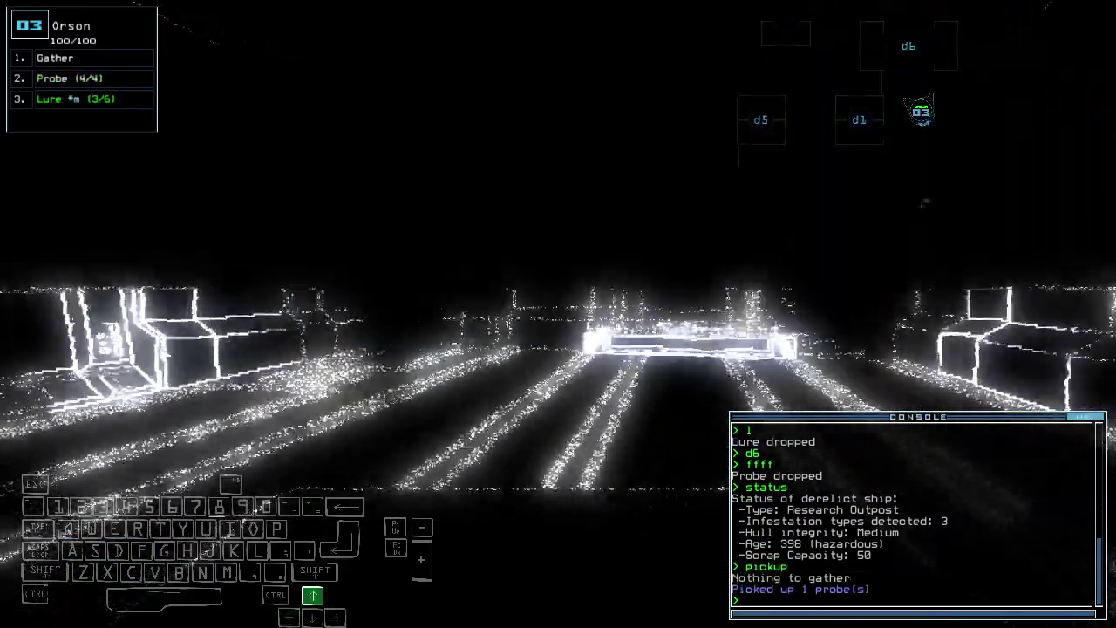
{"action": "key", "text": "Up"}
{"action": "type", "text": "d6"}
{"action": "key", "text": "Down"}
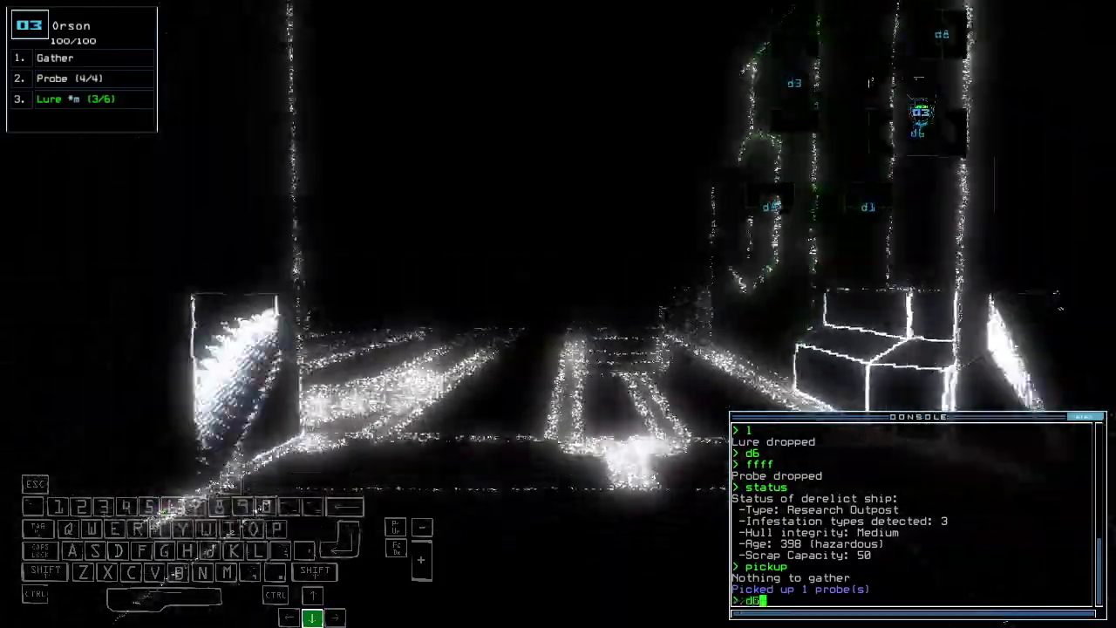
{"action": "key", "text": "Return"}
{"action": "type", "text": "pickup"}
{"action": "key", "text": "Return"}
Turn drone 3 toward the corridor and collect the next lure
{"action": "key", "text": "space"}
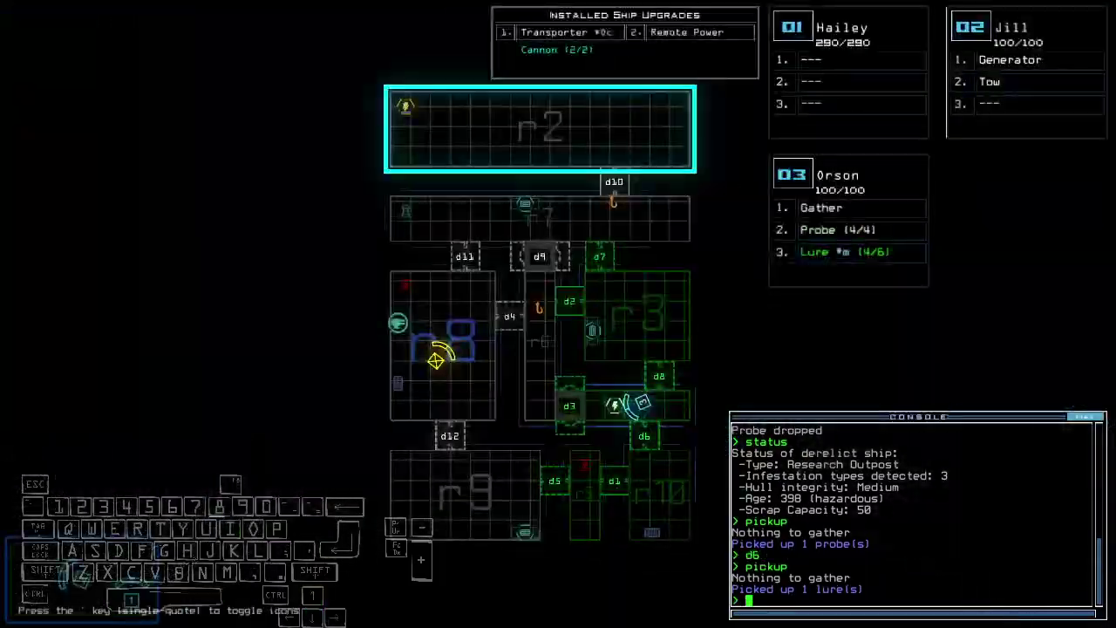
{"action": "key", "text": "space"}
{"action": "key", "text": "Left"}
{"action": "key", "text": "Left"}
{"action": "key", "text": "space"}
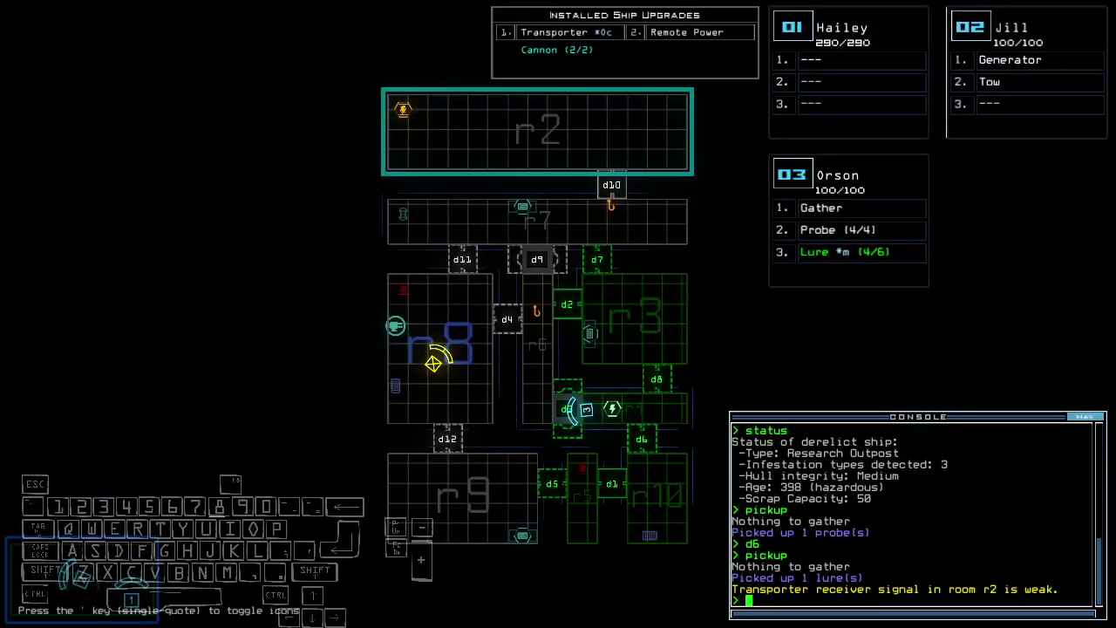
{"action": "key", "text": "space"}
{"action": "key", "text": "Left"}
{"action": "key", "text": "Up"}
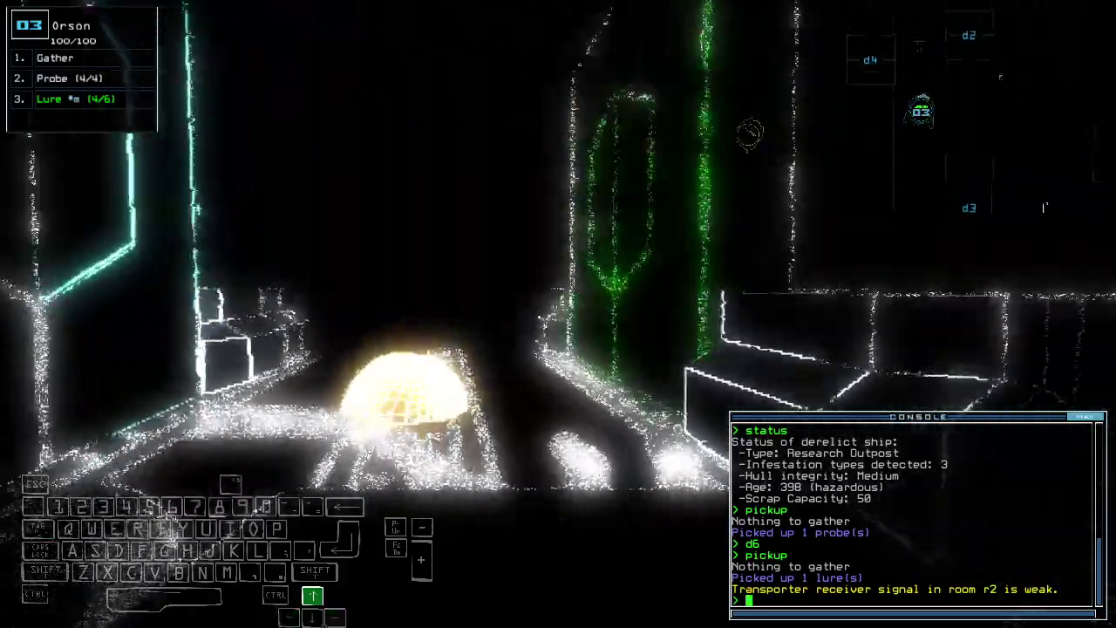
{"action": "type", "text": "pickup"}
{"action": "key", "text": "Return"}
{"action": "key", "text": "Up"}
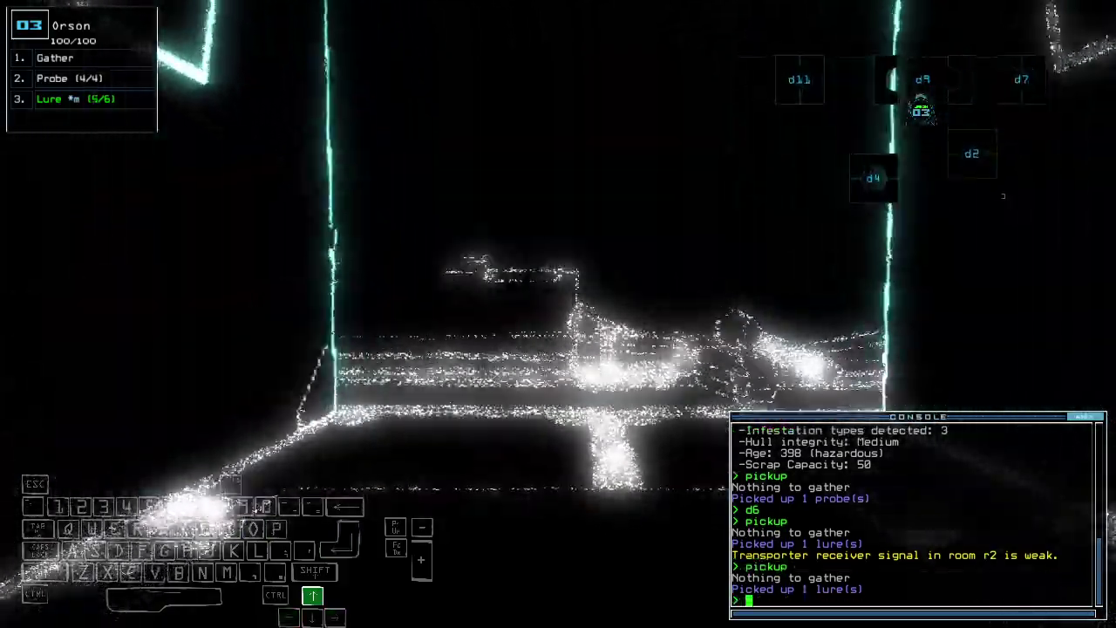
Route drone 3 toward r2, collect the last lure (6/6), open d10 and transport it to r1
{"action": "key", "text": "space"}
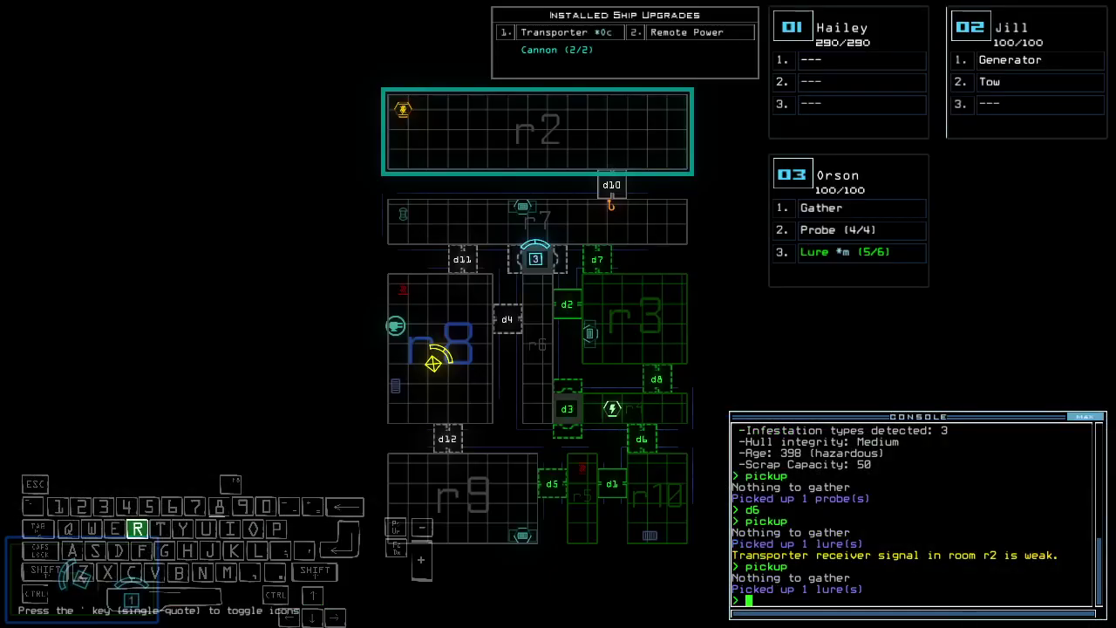
{"action": "type", "text": "rm r4 r2"}
{"action": "key", "text": "Return"}
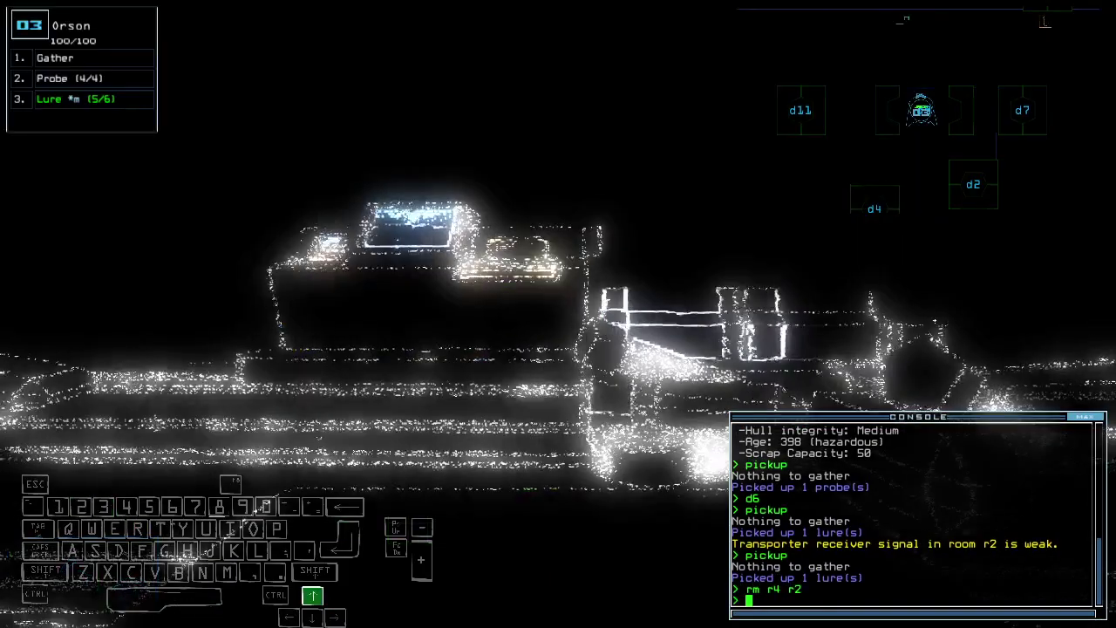
{"action": "key", "text": "Up"}
{"action": "type", "text": "pickup"}
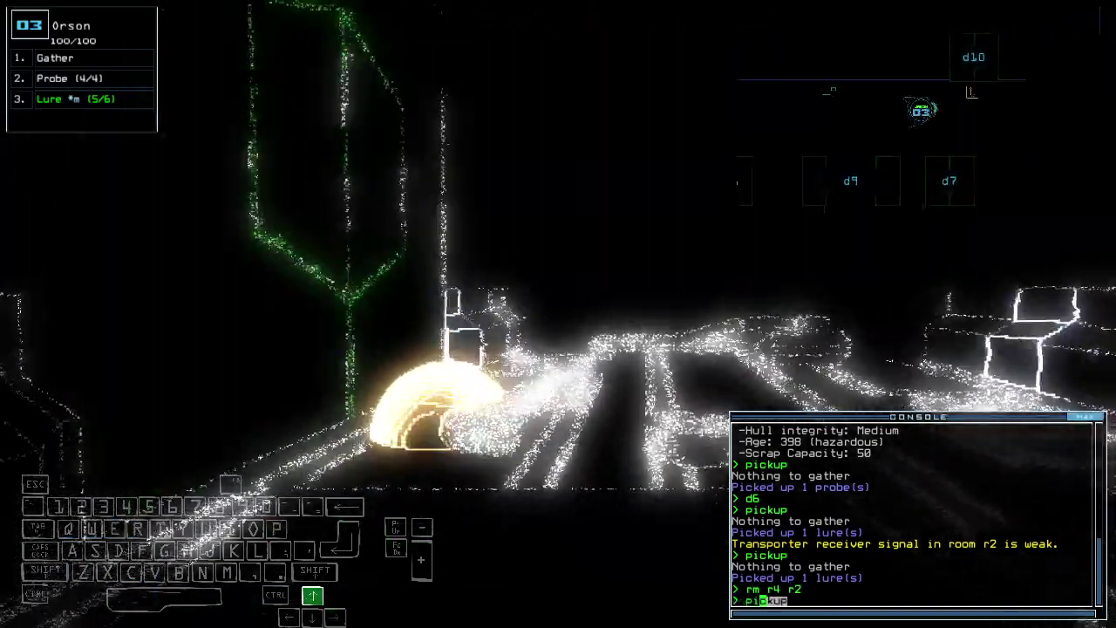
{"action": "key", "text": "Return"}
{"action": "type", "text": "d10"}
{"action": "key", "text": "Return"}
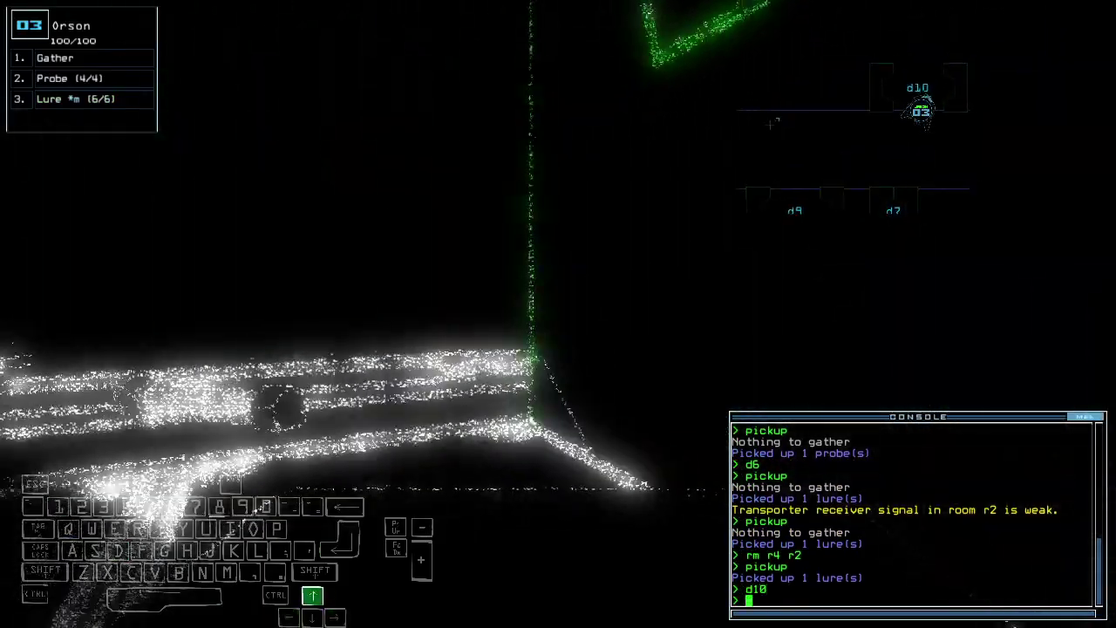
{"action": "type", "text": "ty"}
{"action": "key", "text": "Return"}
{"action": "type", "text": "cccc"}
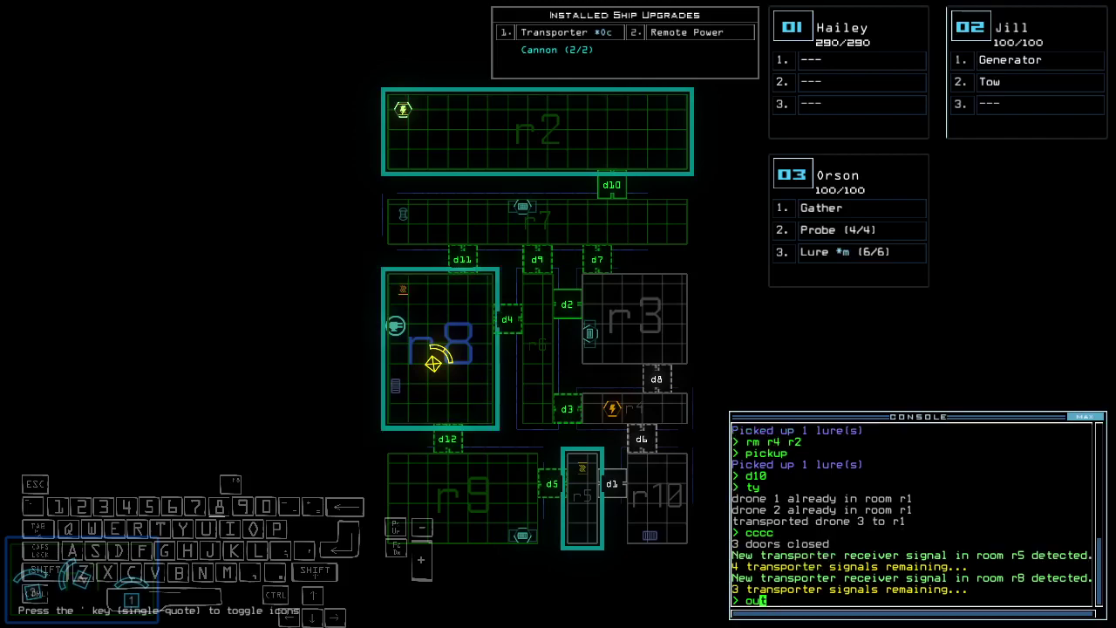
Leave the derelict, ending the mission with 18 scrap and a 1190 score
{"action": "key", "text": "Return"}
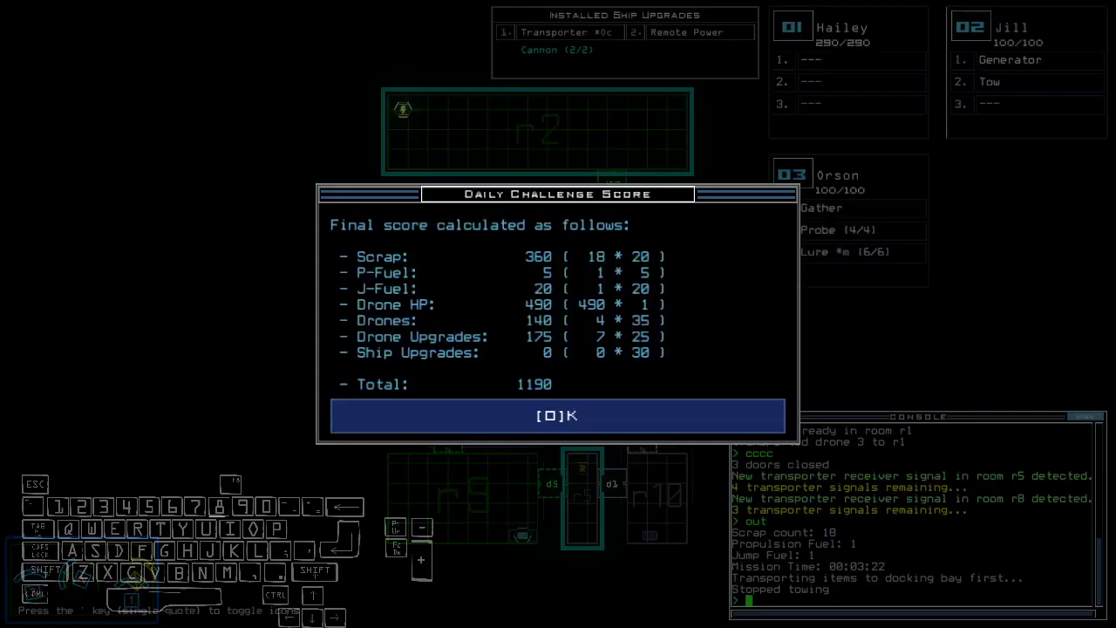
Dismiss the 1190 Daily Challenge Score summary to show the Modded Daily leaderboard
{"action": "key", "text": "o"}
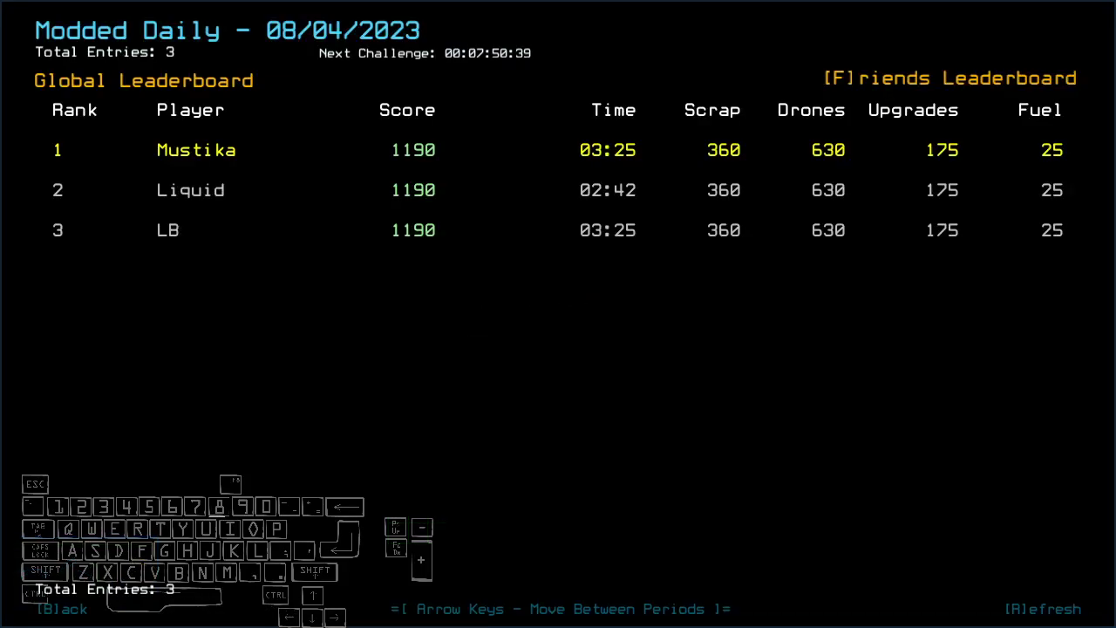